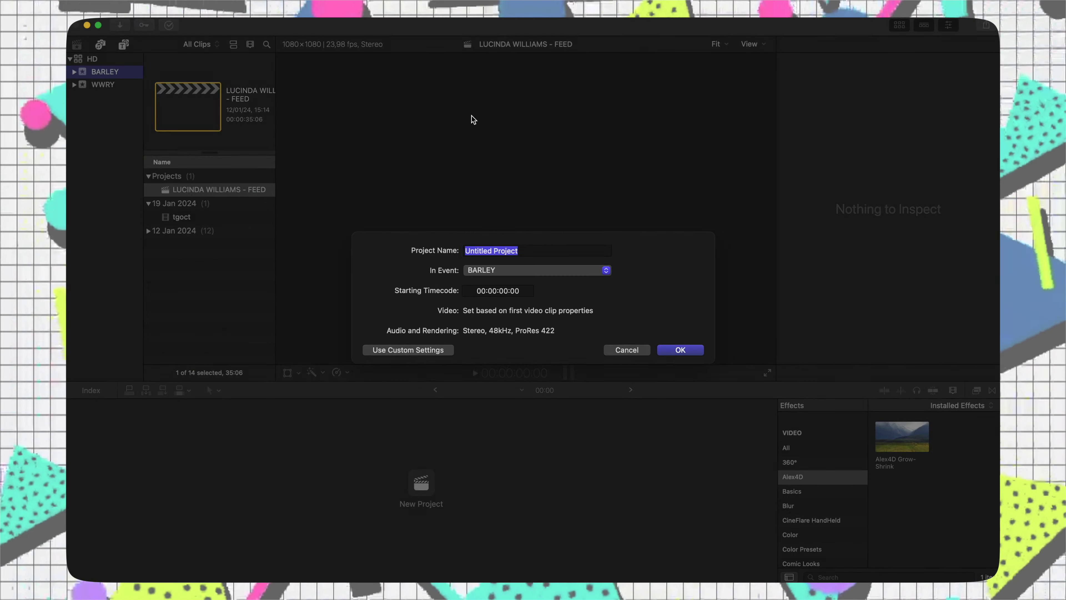
Create a new project named TOMMY GUERRERO and select the TOMMY GUERRERO project.
text(TOMMY GUERRERO)
key(Return)
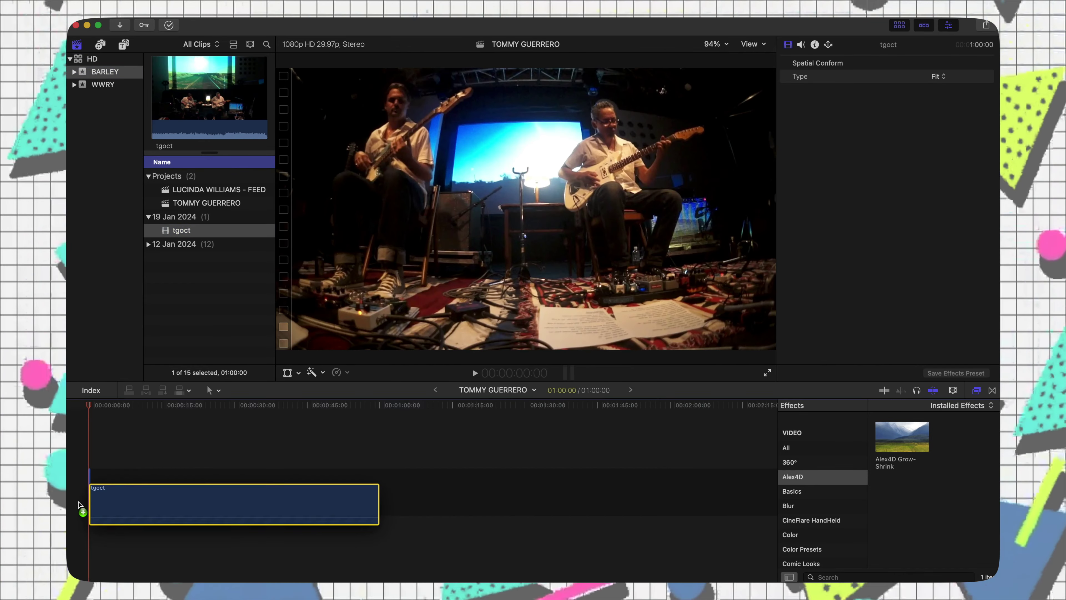
click(207, 202)
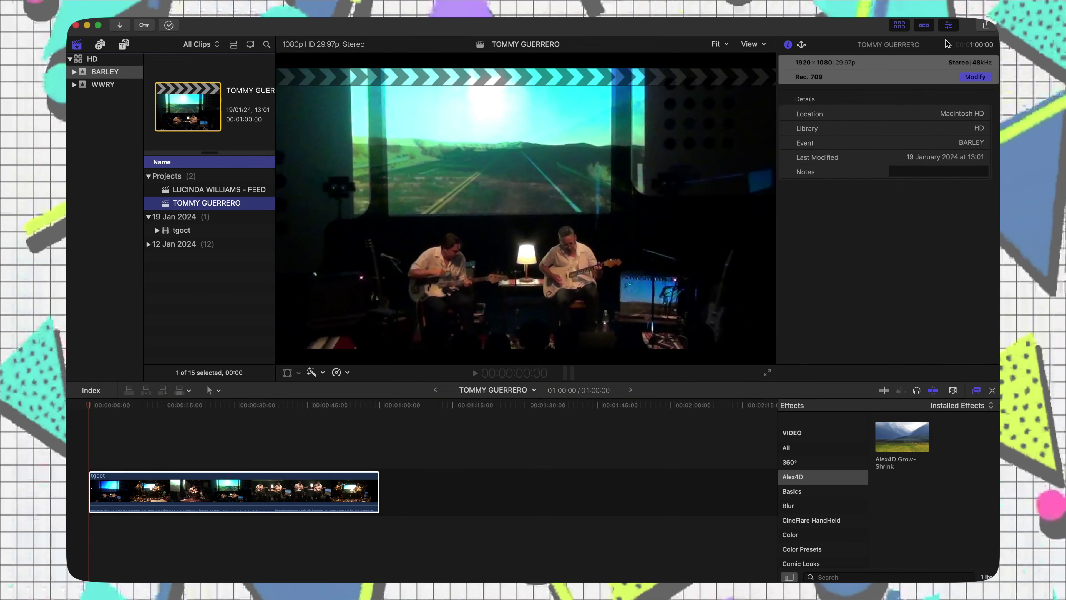
Set the project video format to Square 1080x1080.
click(974, 77)
click(495, 347)
click(495, 279)
click(495, 294)
click(680, 392)
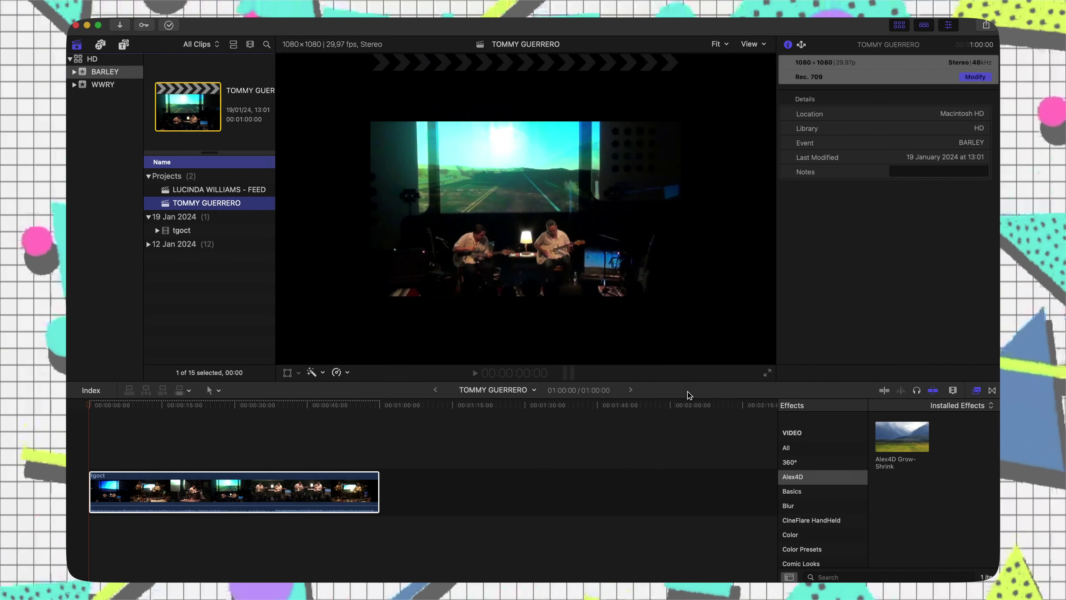
Scale the tgoct clip to 181% to fill the square frame and play it.
click(191, 491)
drag(871, 146, 881, 154)
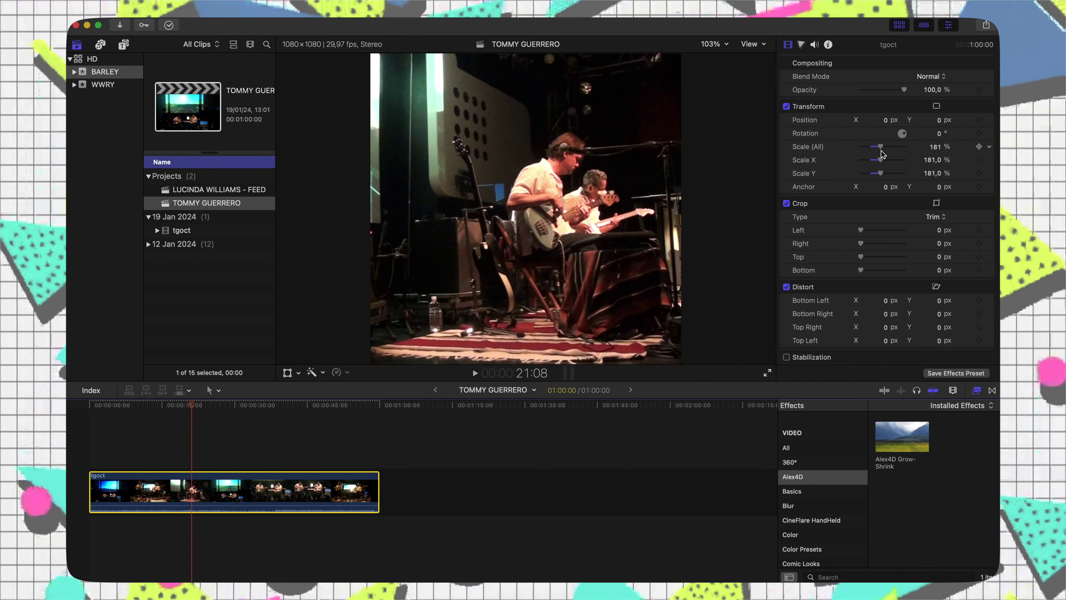
click(76, 488)
key(space)
key(space)
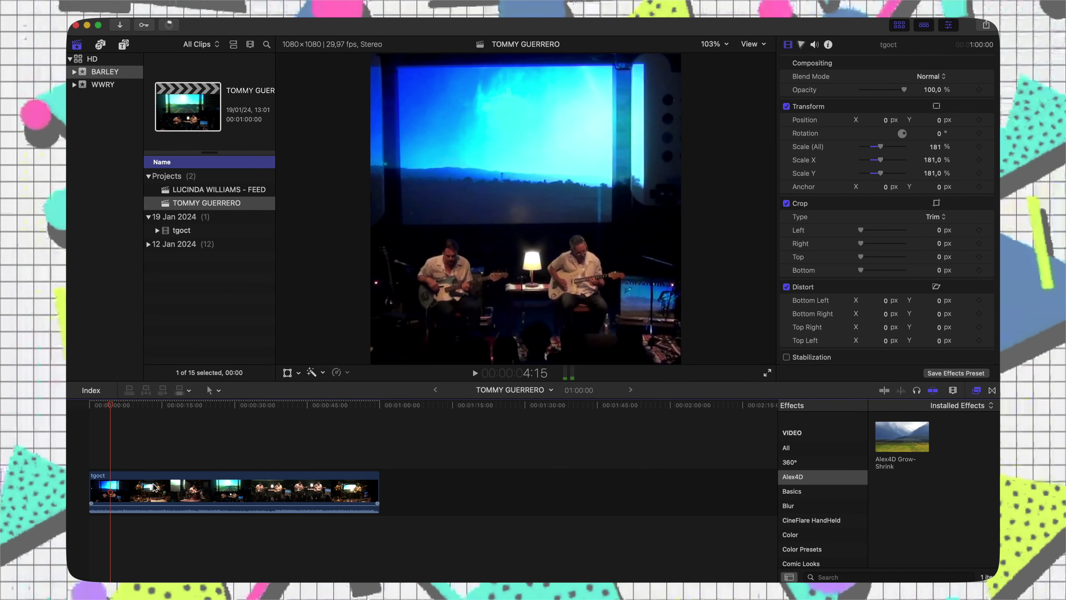
Tint the tgoct clip orange with Hue Colorize at hue 24° and saturation 90.
key(super+i)
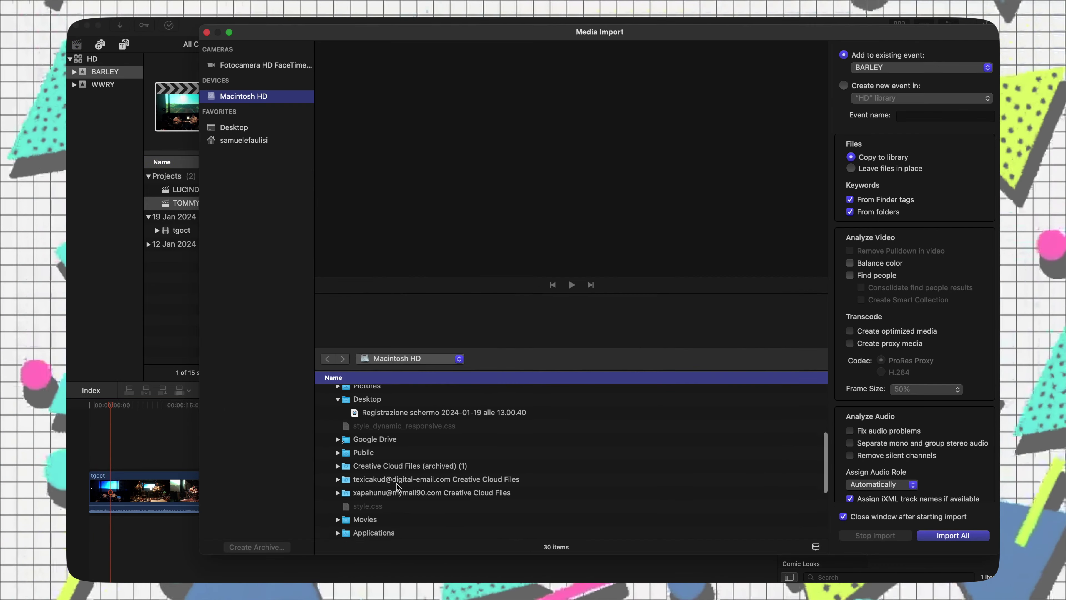
key(Escape)
click(238, 488)
click(240, 488)
scroll(801, 511, down, 10)
click(810, 469)
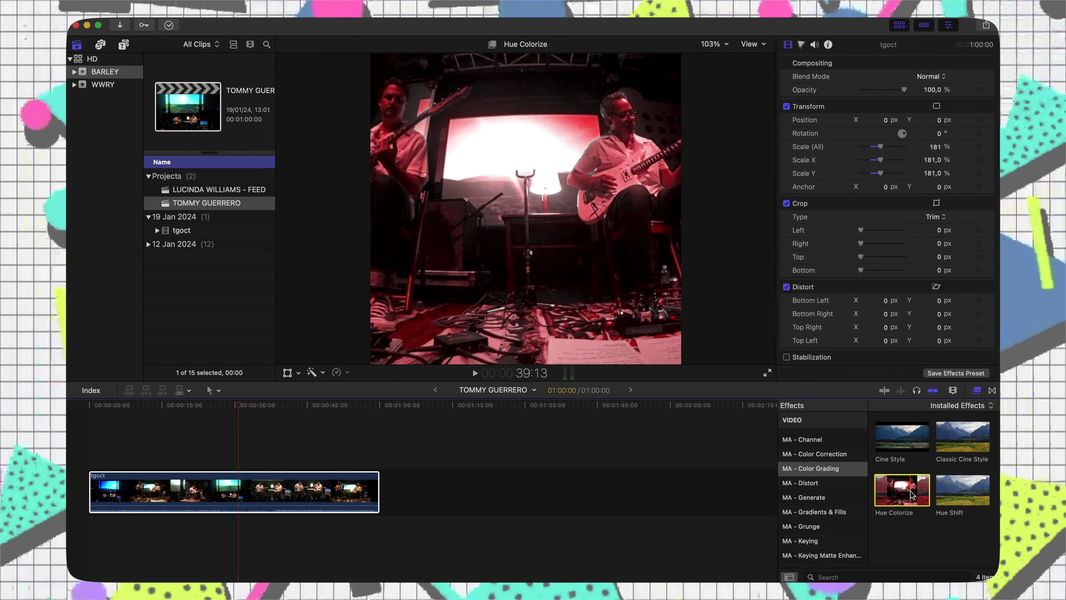
drag(902, 489, 300, 505)
mouse_move(889, 132)
mouse_down()
mouse_move(918, 136)
mouse_move(945, 112)
mouse_up()
key(Home)
key(space)
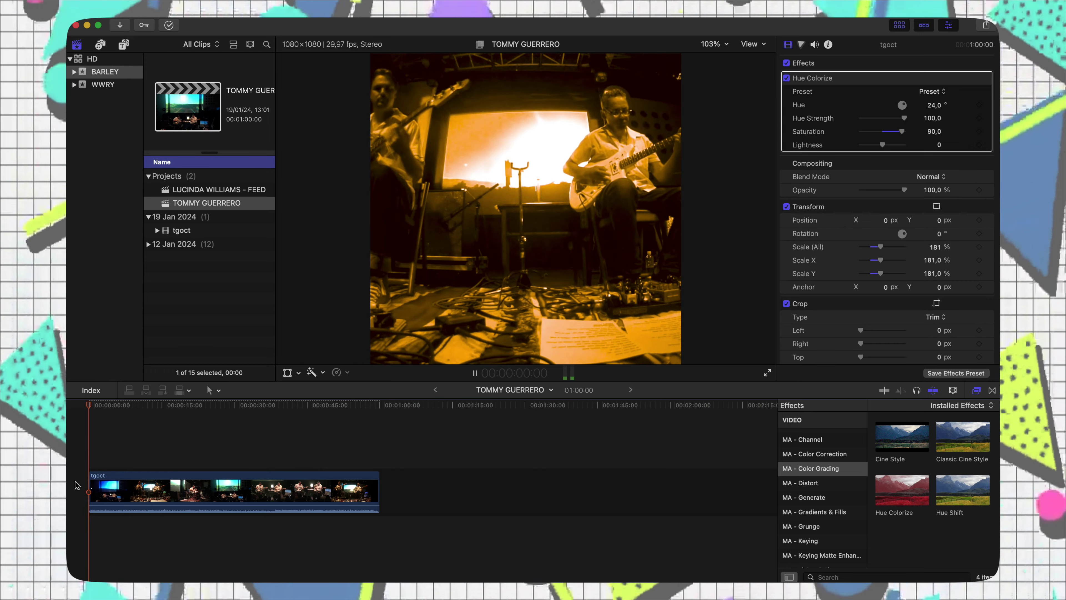
Add Film Grain to tgoct at strength 67, then bring up the titles.
click(801, 526)
drag(962, 436, 338, 486)
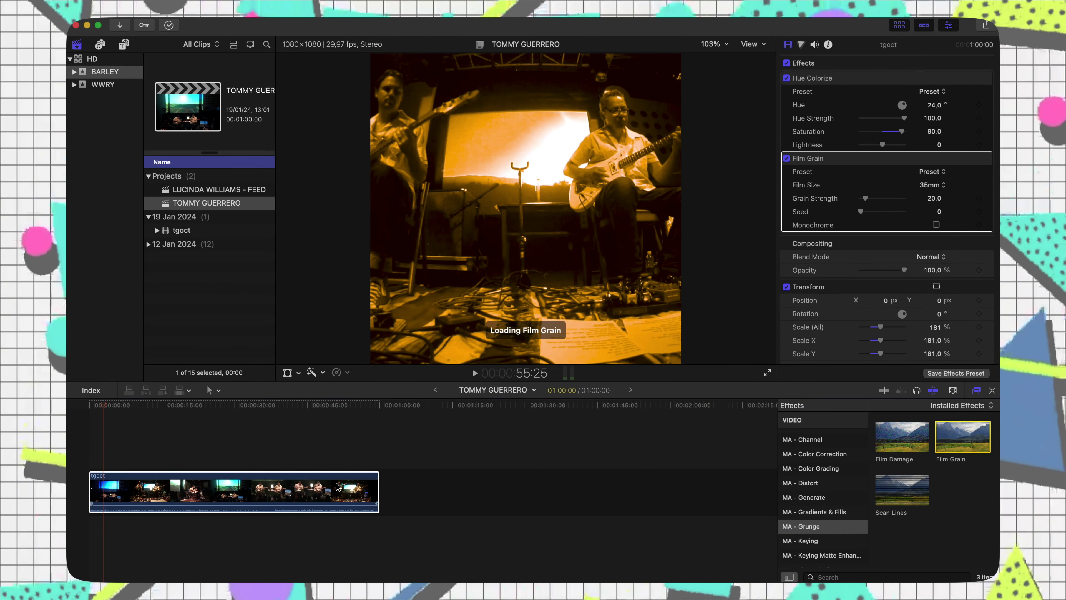
drag(874, 217, 874, 217)
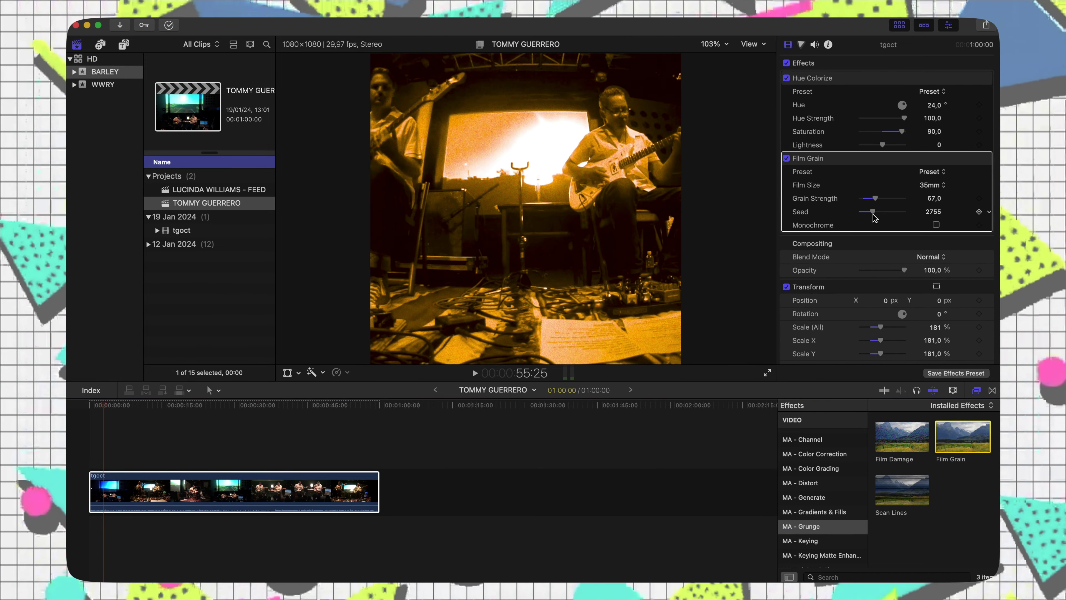
click(76, 474)
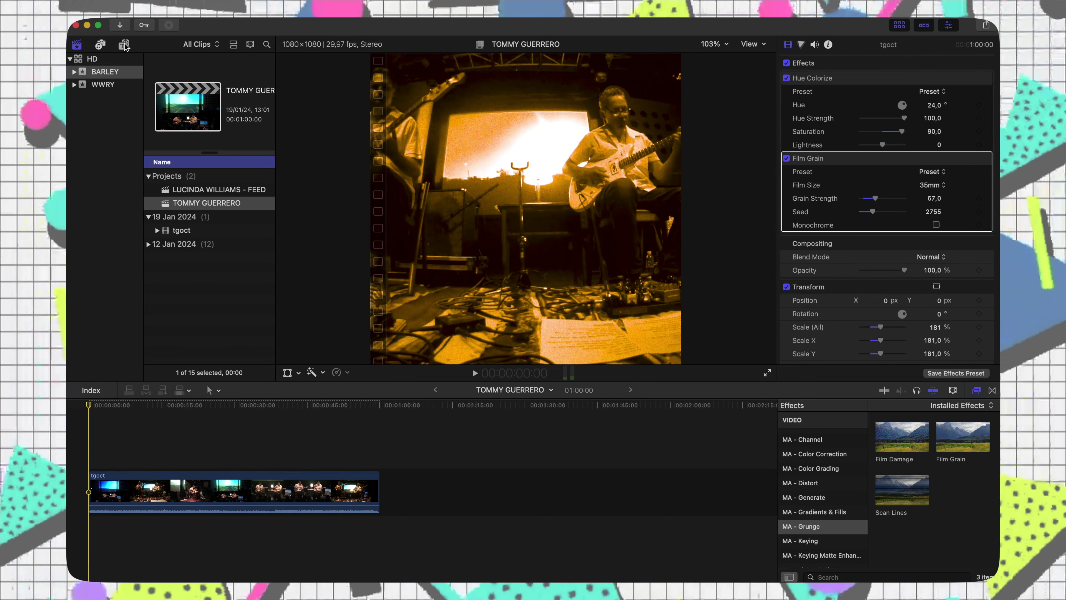
click(124, 45)
scroll(105, 210, up, 10)
Connect a DPRED Black Sticker title and type TOMMY GUERRERO.
click(98, 160)
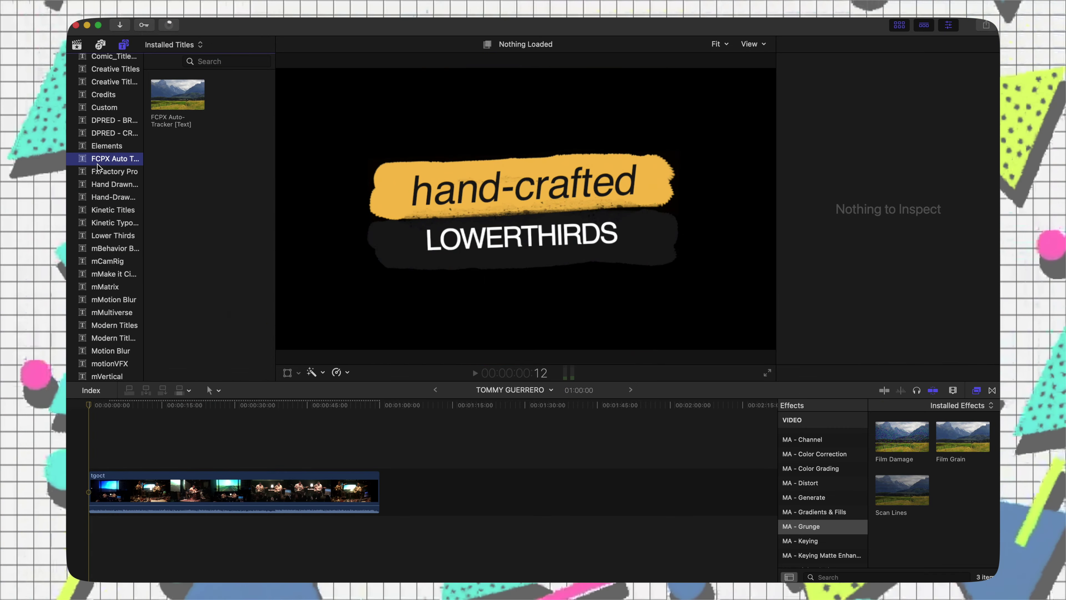
key(Up)
key(Up)
key(Up)
click(190, 90)
key(q)
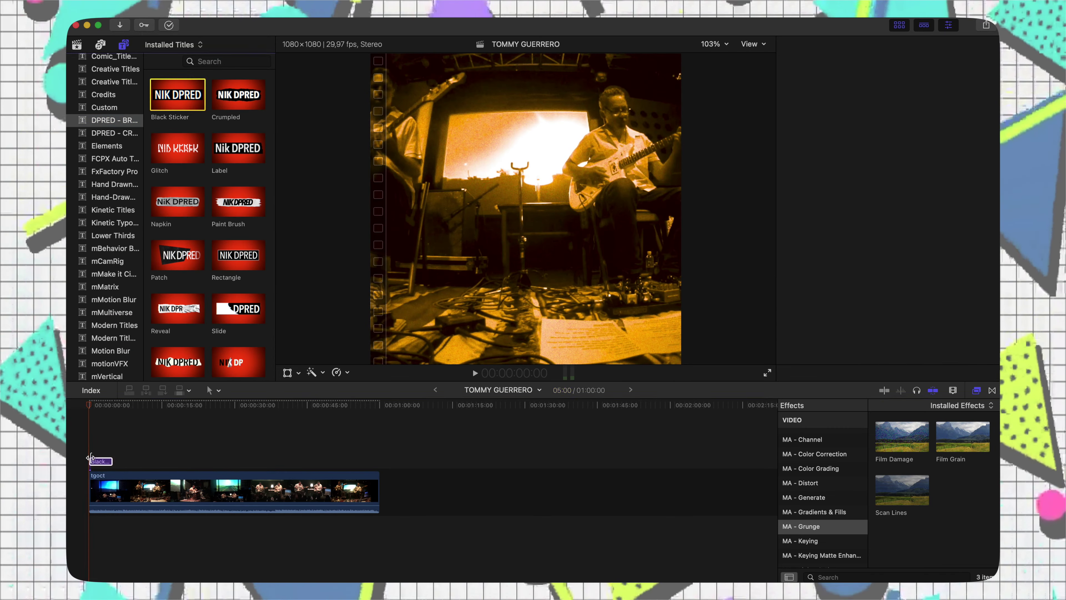
click(810, 116)
text(TOMMY)
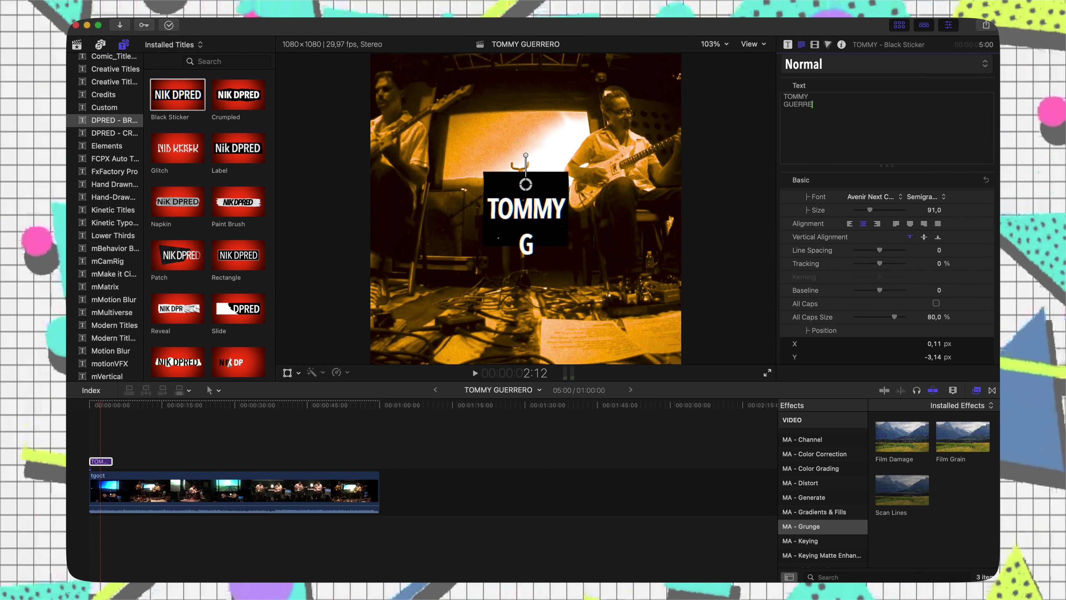
text(RO)
Set the title's line spacing to -52 and its font to Arial Black.
drag(880, 253, 869, 253)
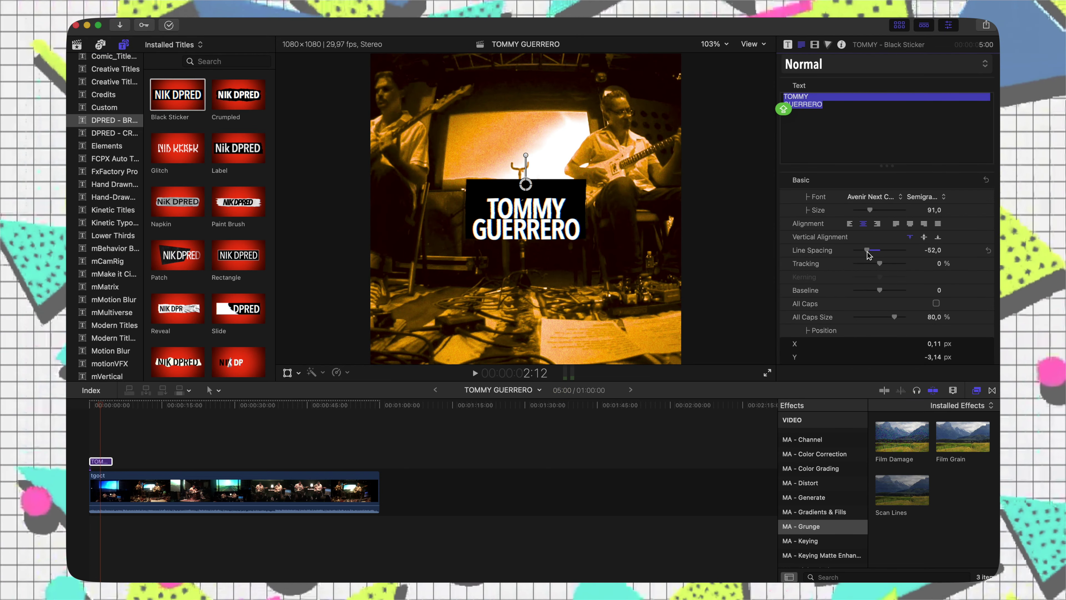
click(788, 45)
scroll(859, 162, up, 1)
drag(934, 284, 934, 275)
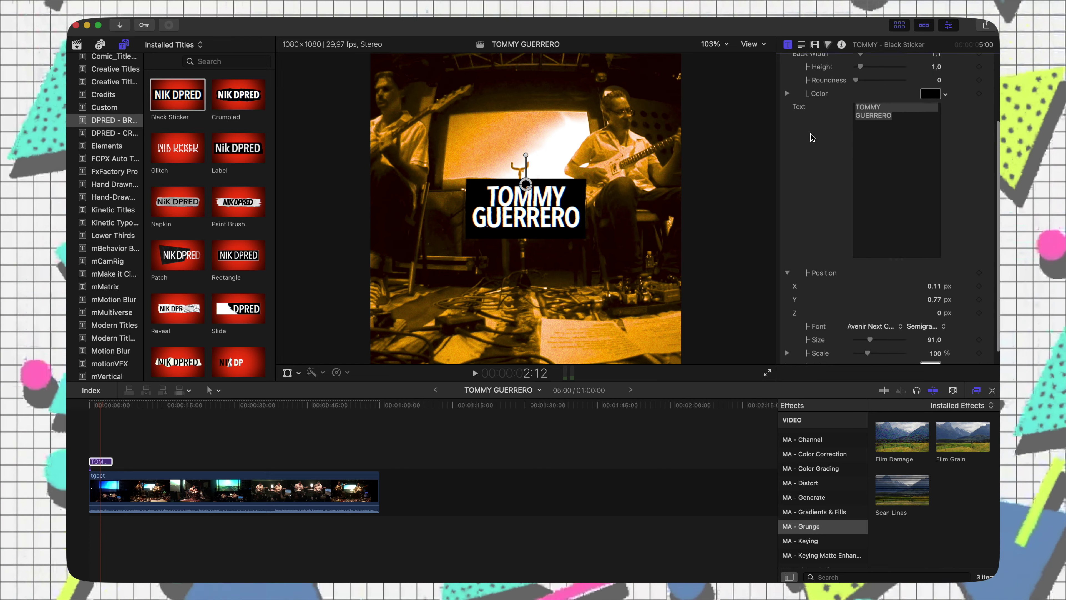
click(801, 44)
click(869, 197)
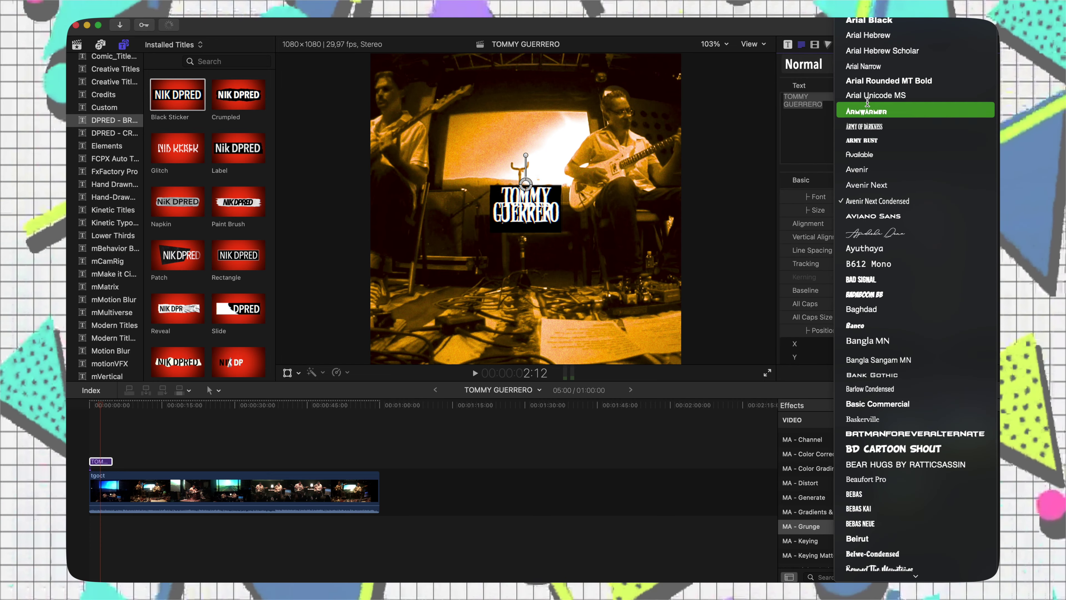
click(878, 21)
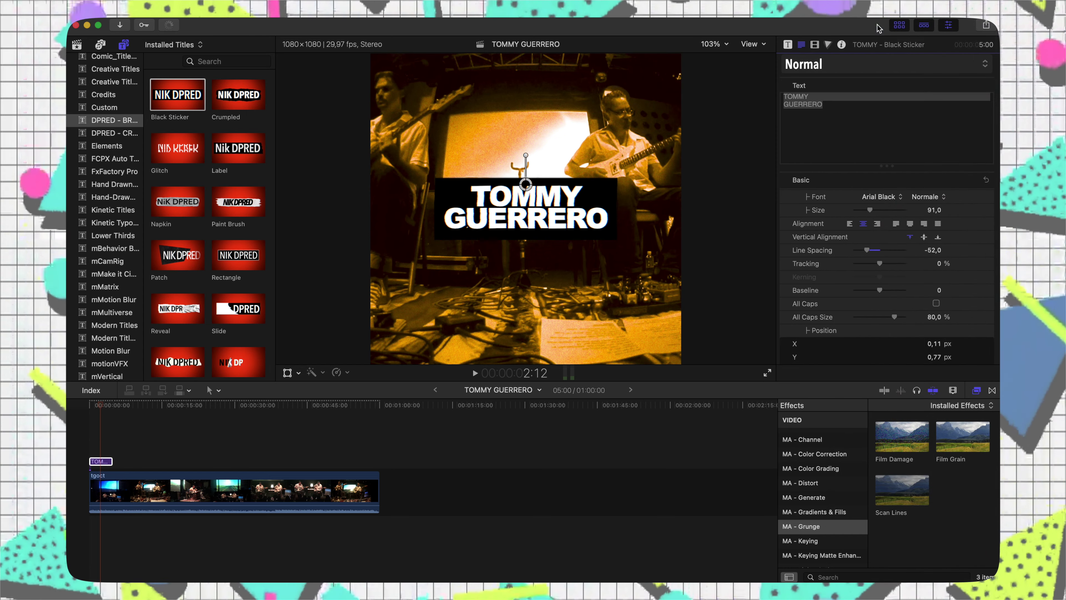
Enlarge the title sticker to 131% scale.
click(815, 44)
drag(872, 147, 877, 152)
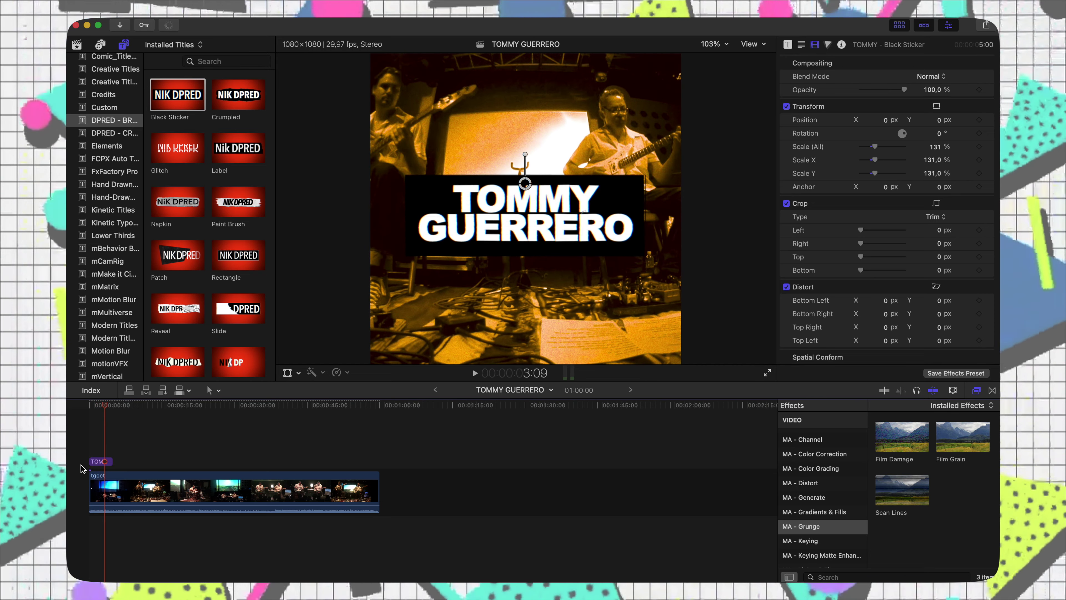
key(shift+z)
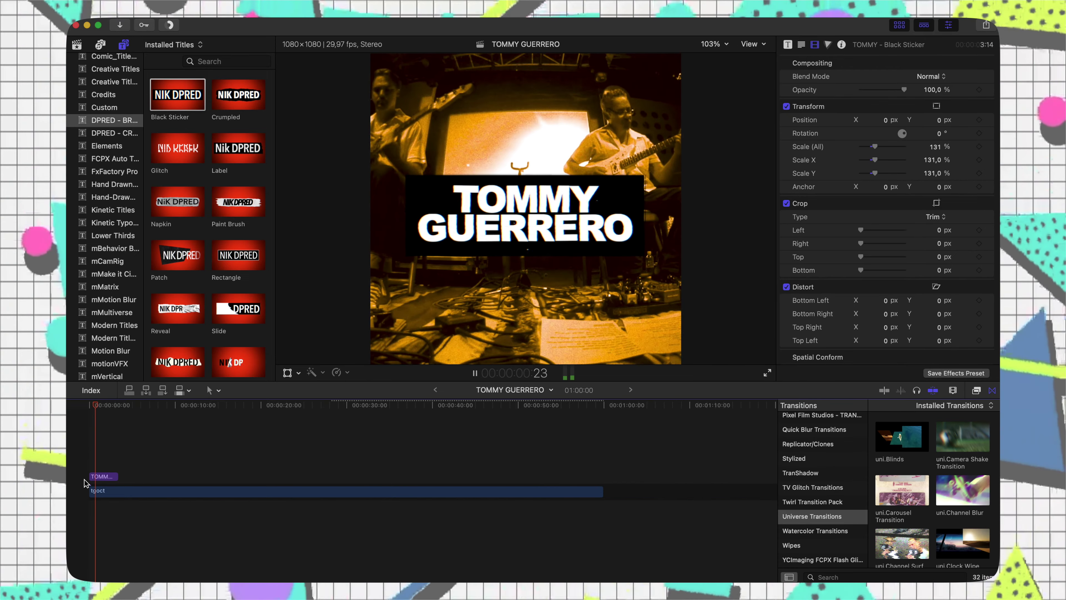
Import the orange skateboards loop and bring Transition 03 into the BARLEY event.
key(super+i)
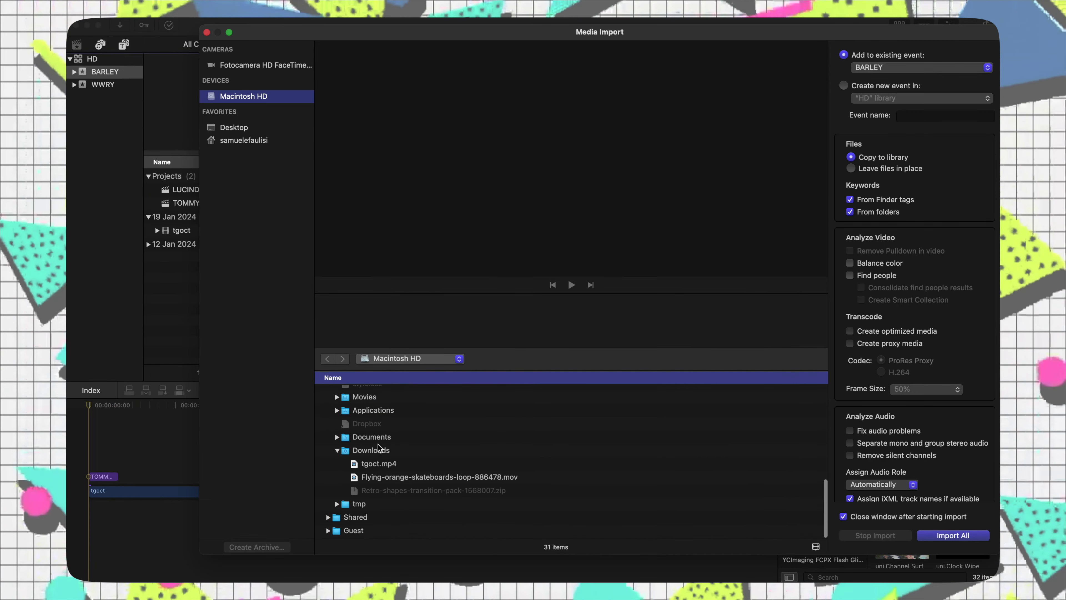
click(387, 479)
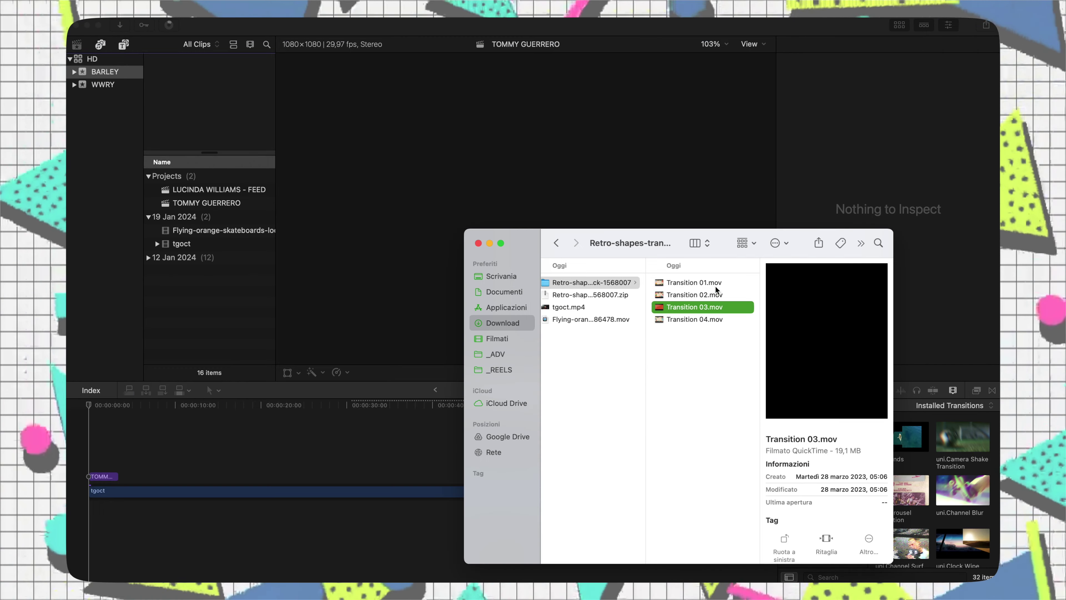
key(space)
key(space)
mouse_move(695, 307)
mouse_down()
mouse_move(235, 252)
mouse_move(121, 444)
mouse_up()
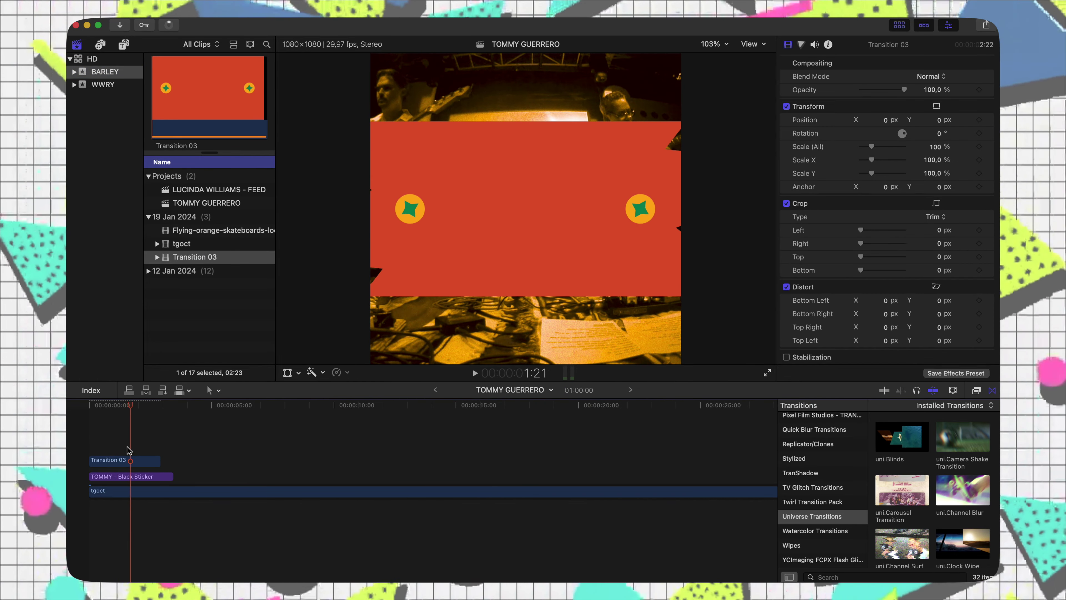
Trim Transition 03, move it to the start beneath the title, enlarged to 200%.
key(alt+bracketleft)
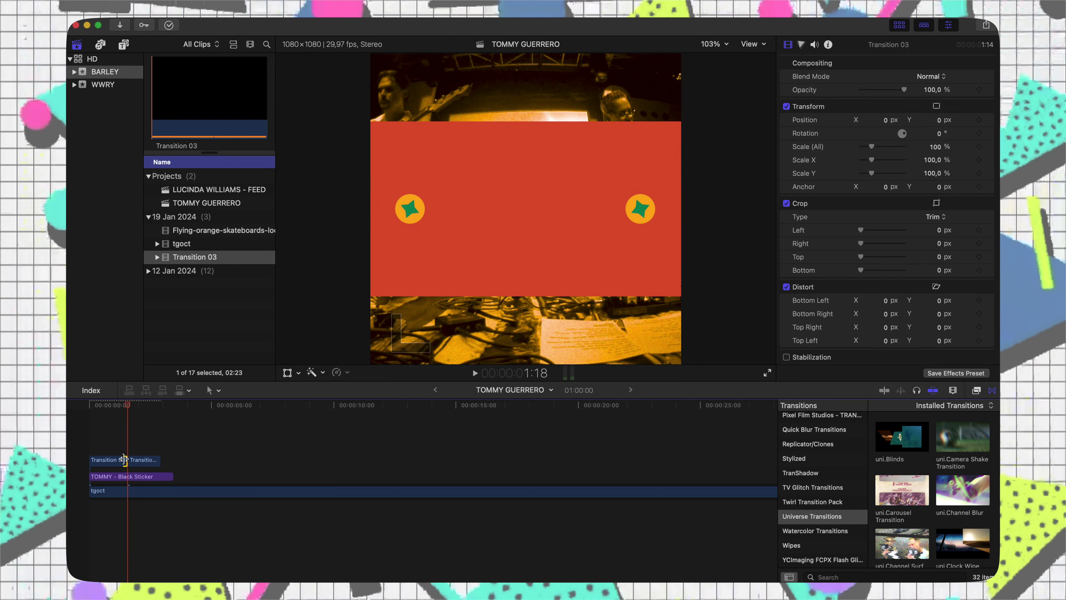
click(123, 468)
drag(123, 462, 99, 460)
drag(873, 146, 883, 146)
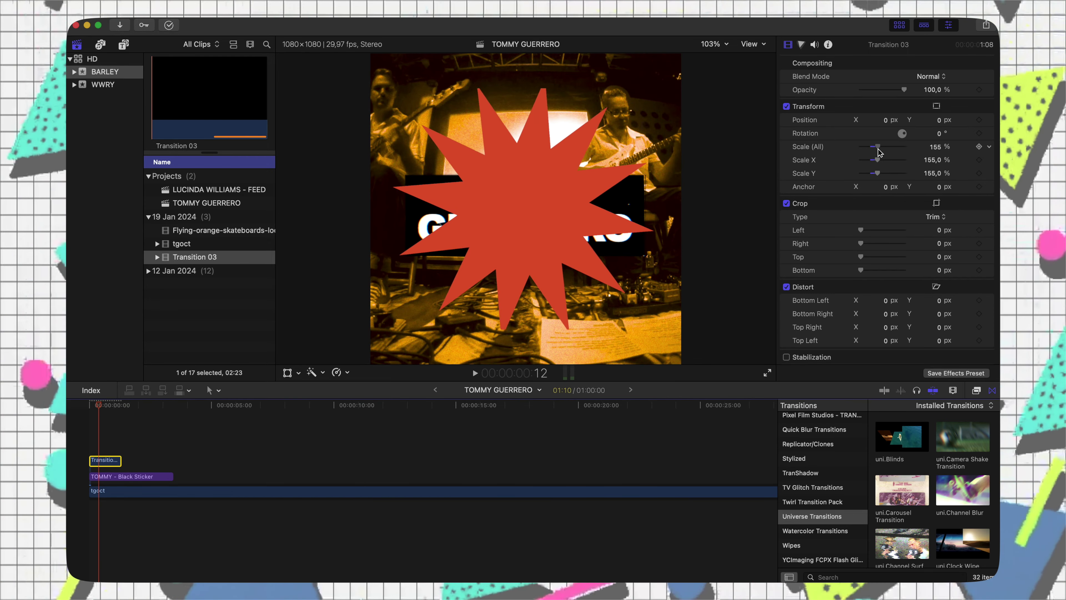
drag(105, 461, 105, 473)
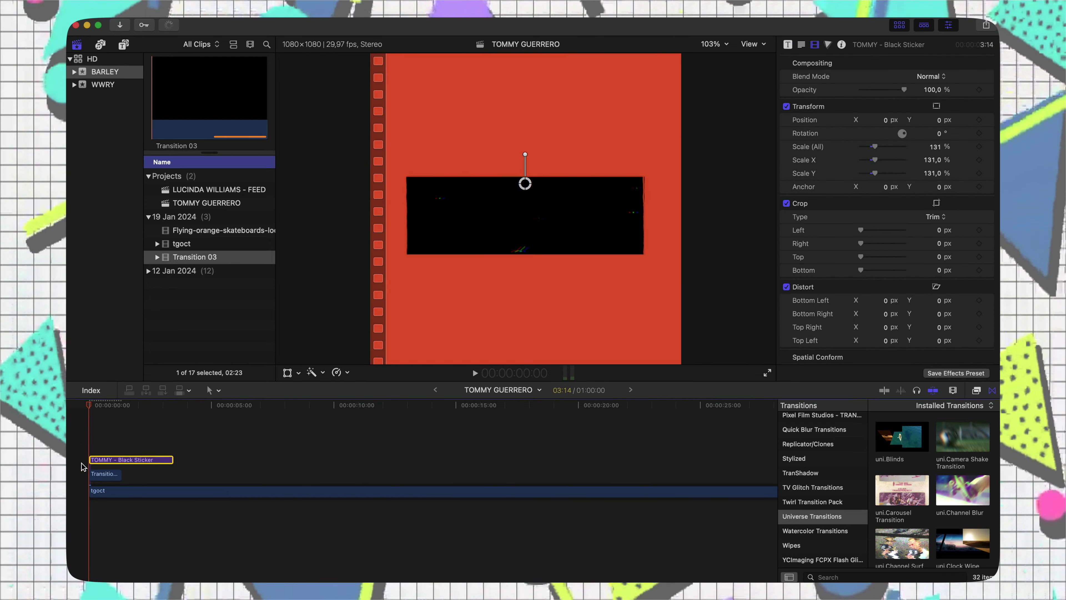
click(83, 466)
click(109, 460)
key(space)
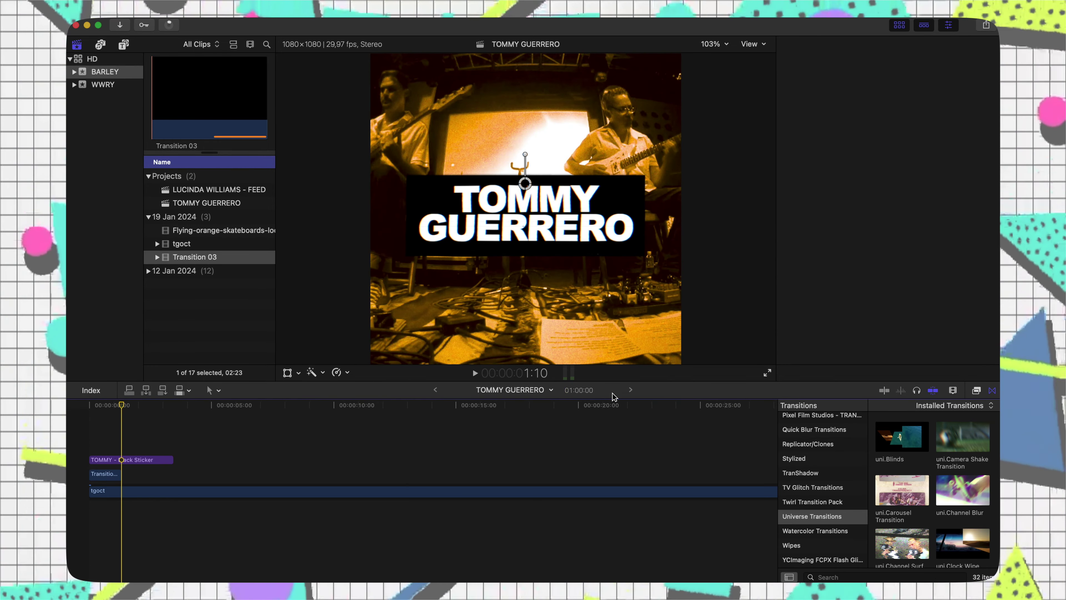
Apply Alex4D Grow-Shrink to the sticker title with start scale -10%.
click(977, 390)
scroll(822, 483, up, 10)
click(793, 489)
drag(902, 437, 130, 459)
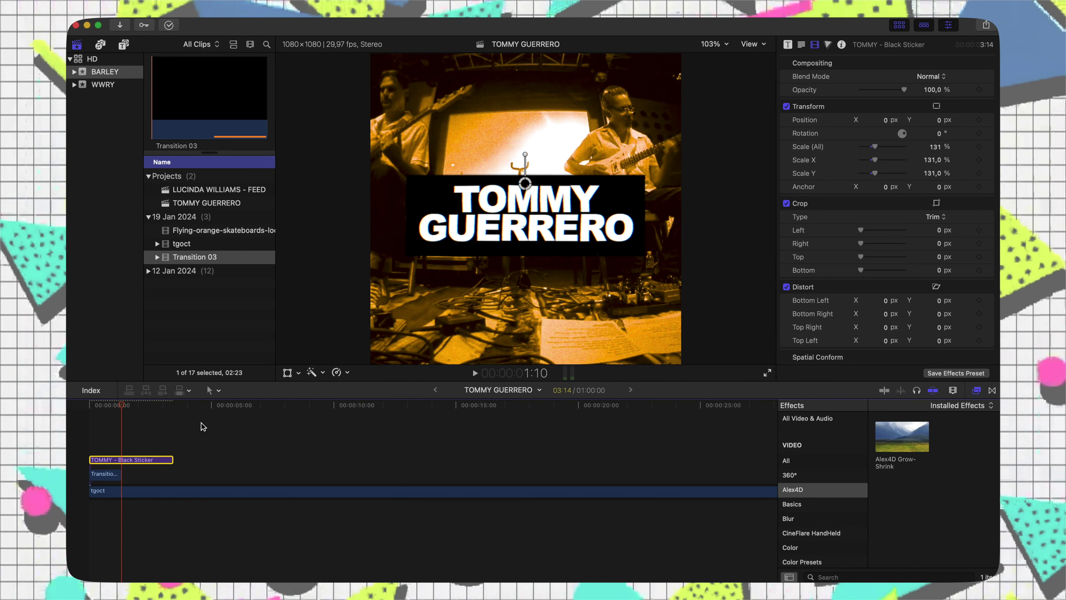
click(939, 92)
key(ctrl+shift+Tab)
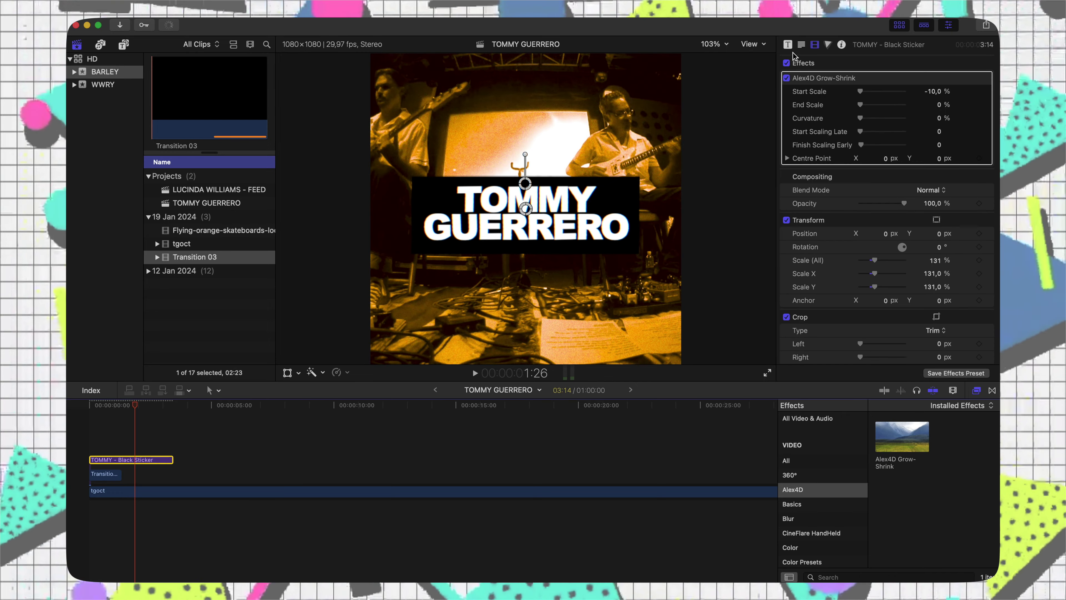
click(616, 206)
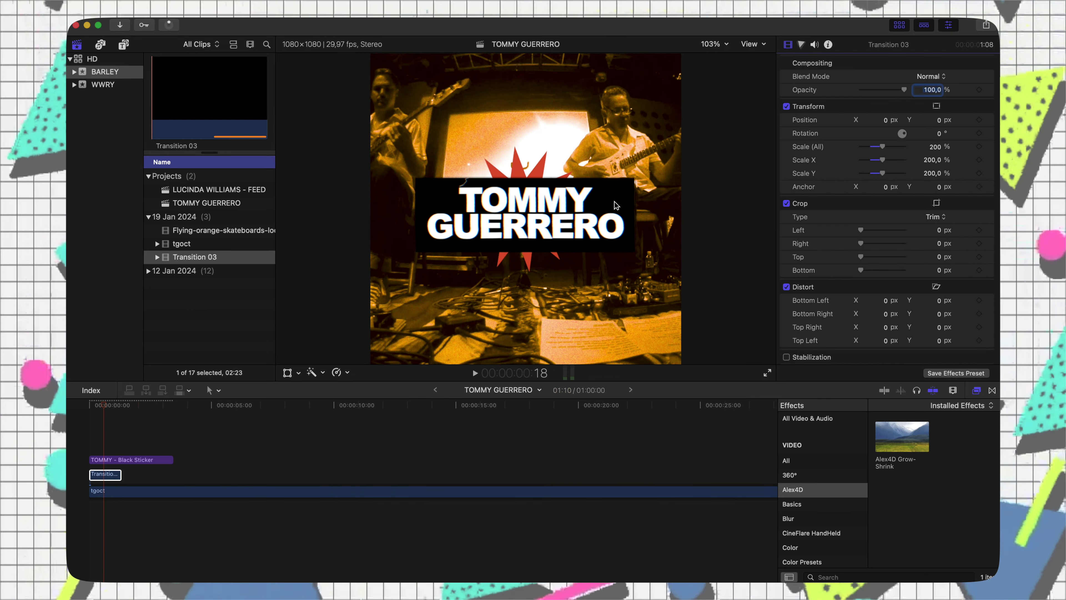
Recolour the TOMMY GUERRERO sticker deep red.
click(616, 206)
click(931, 184)
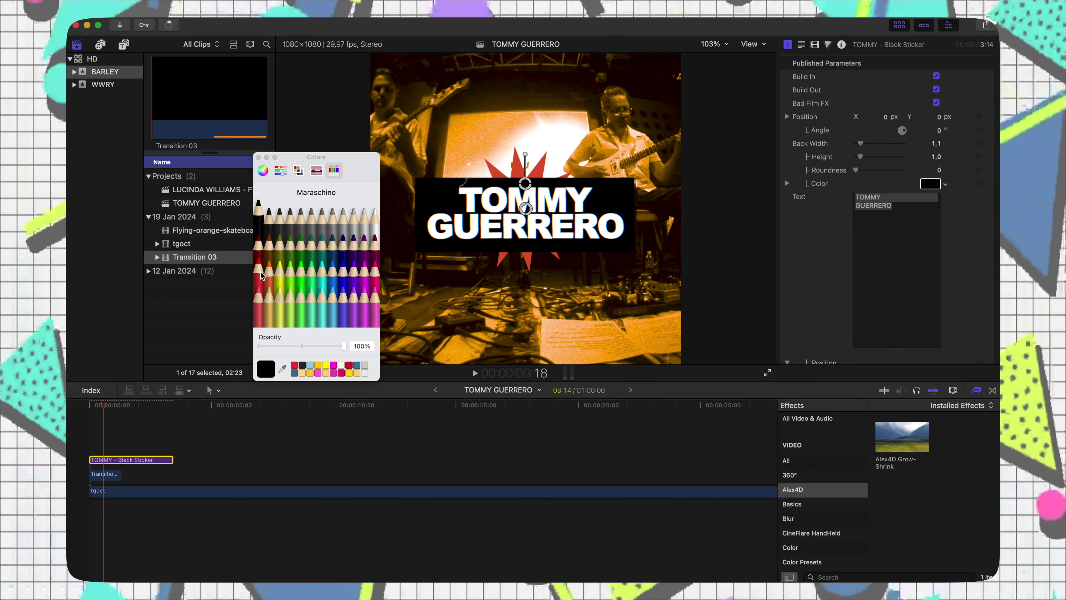
click(269, 264)
click(268, 243)
click(279, 243)
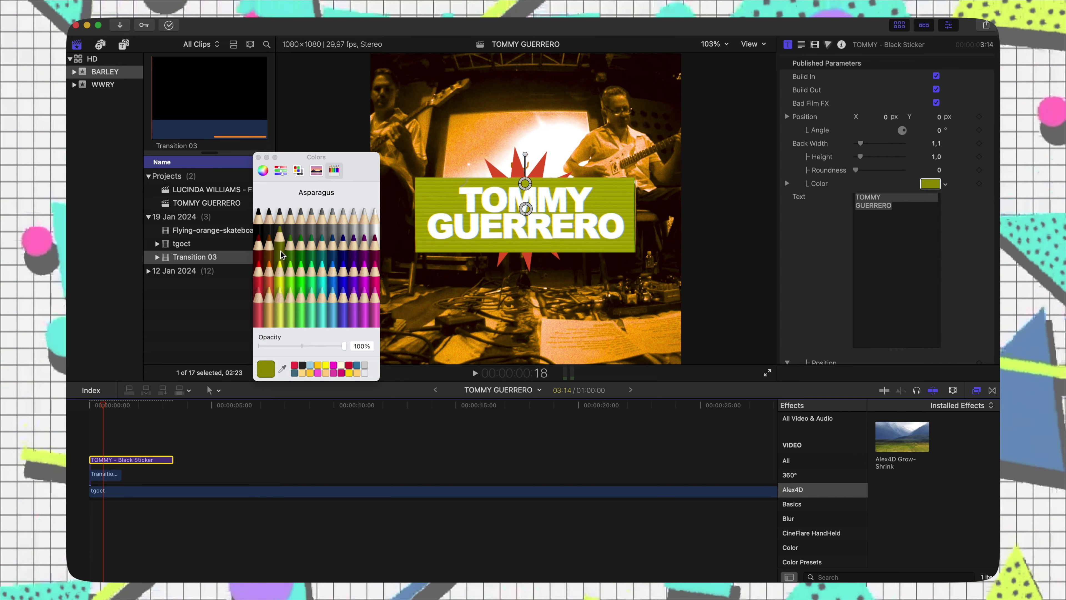
click(262, 170)
drag(311, 216, 362, 245)
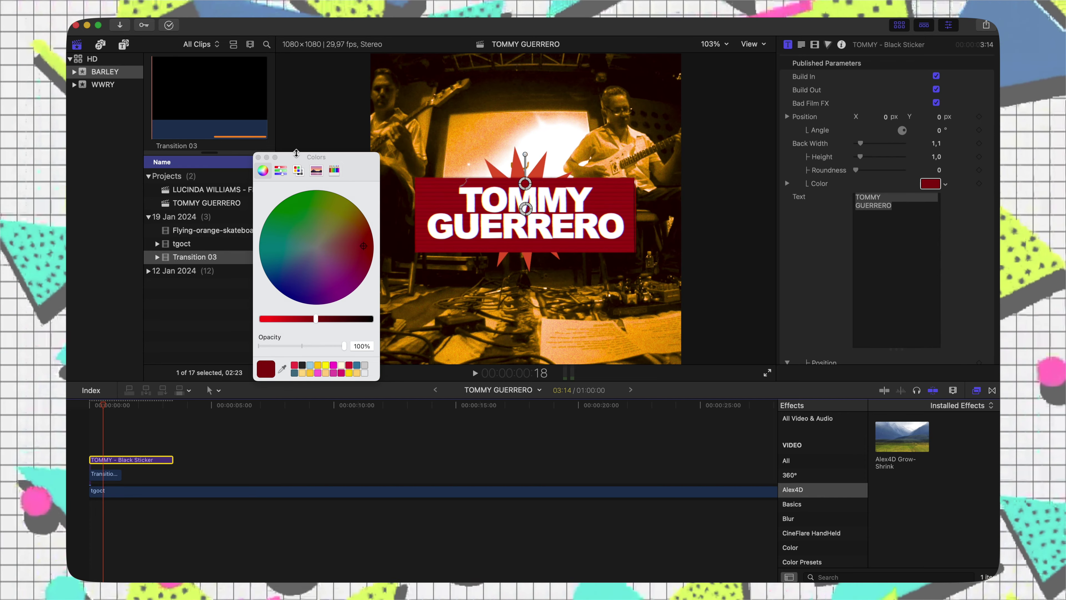
click(79, 469)
key(space)
key(cmd+4)
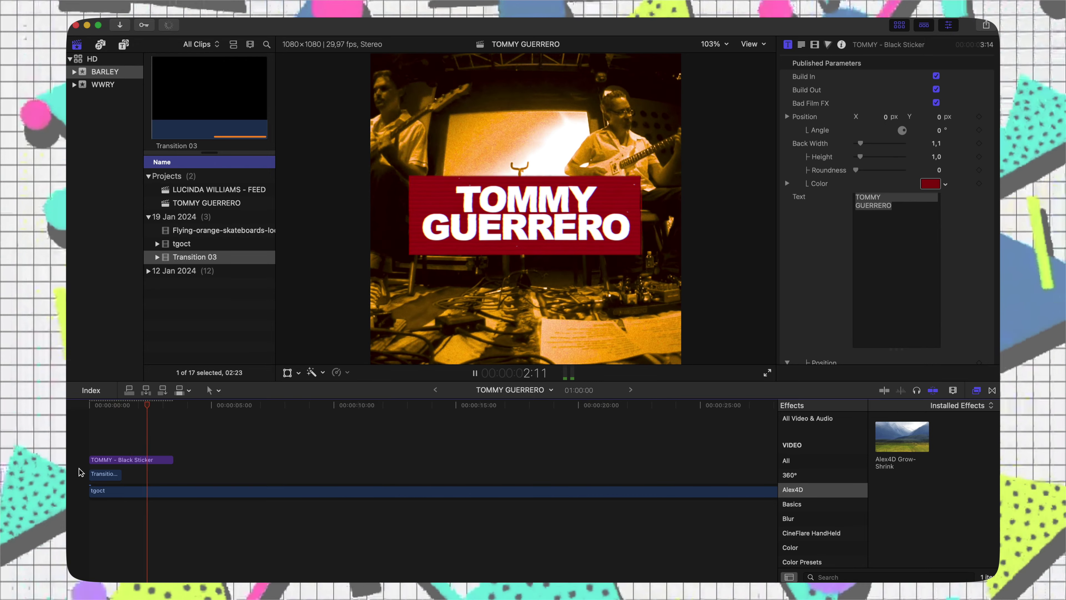
Apply Tap5a Quick In-Out Animator: Build Out off, Zoom From Out, In Time 0.27.
key(cmd+equal)
click(106, 460)
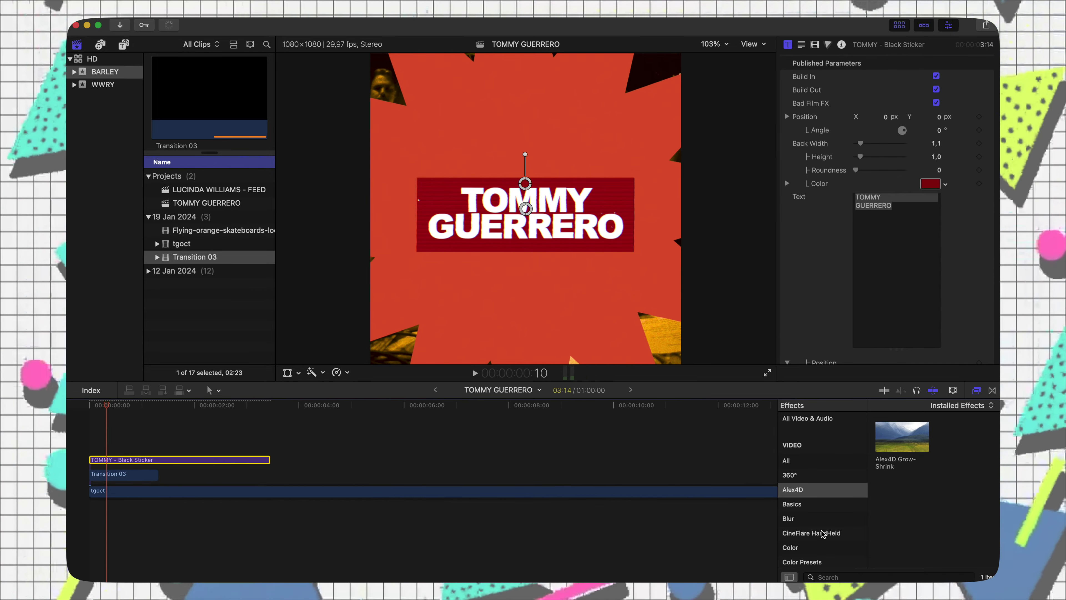
scroll(823, 503, down, 2)
click(793, 559)
double_click(915, 451)
click(936, 89)
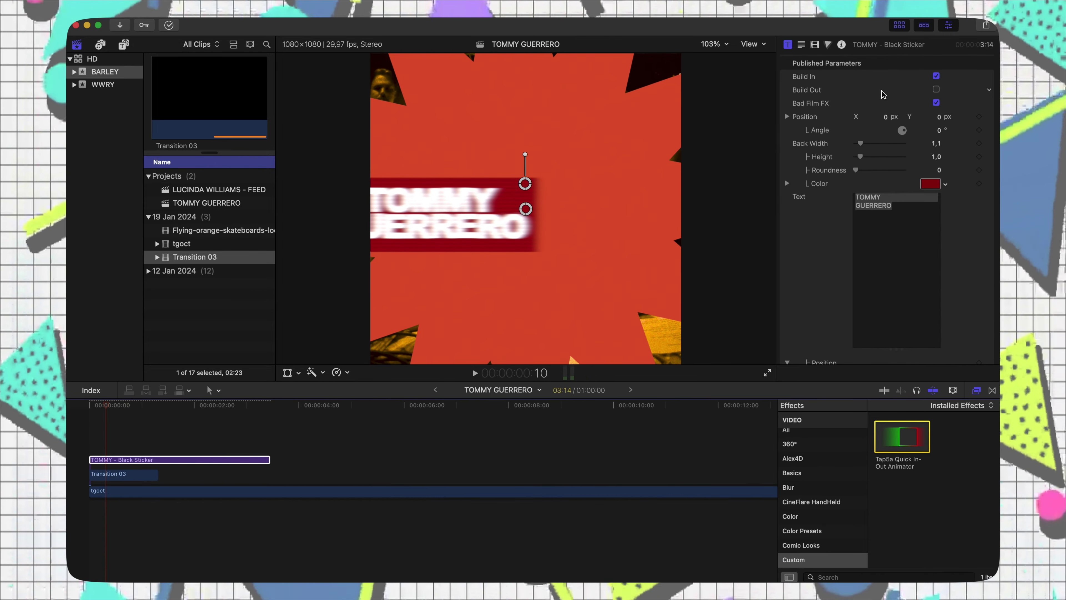
click(814, 44)
click(930, 186)
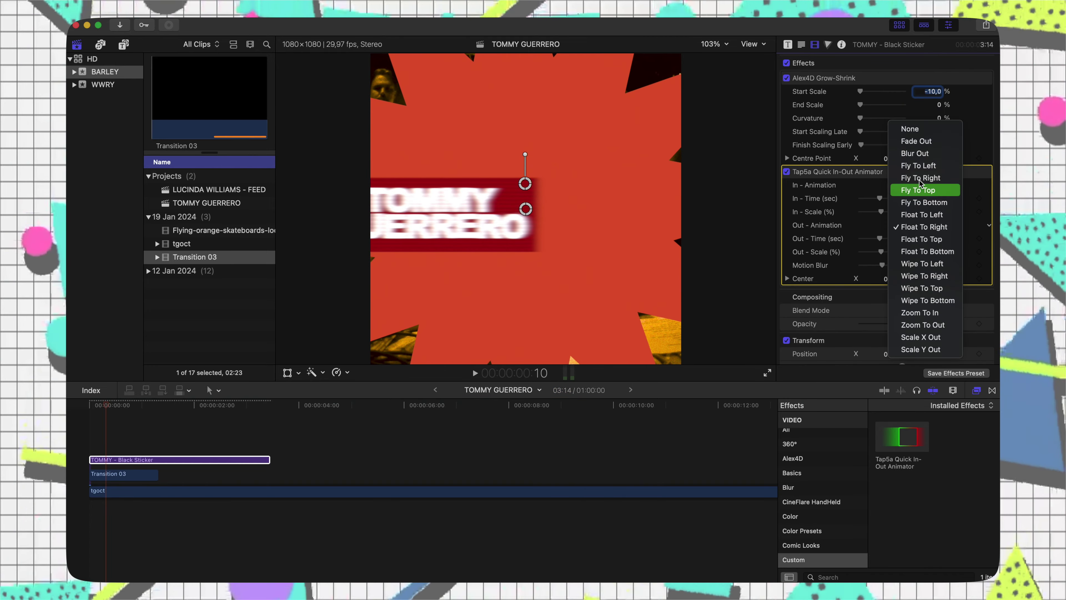
click(929, 346)
key(space)
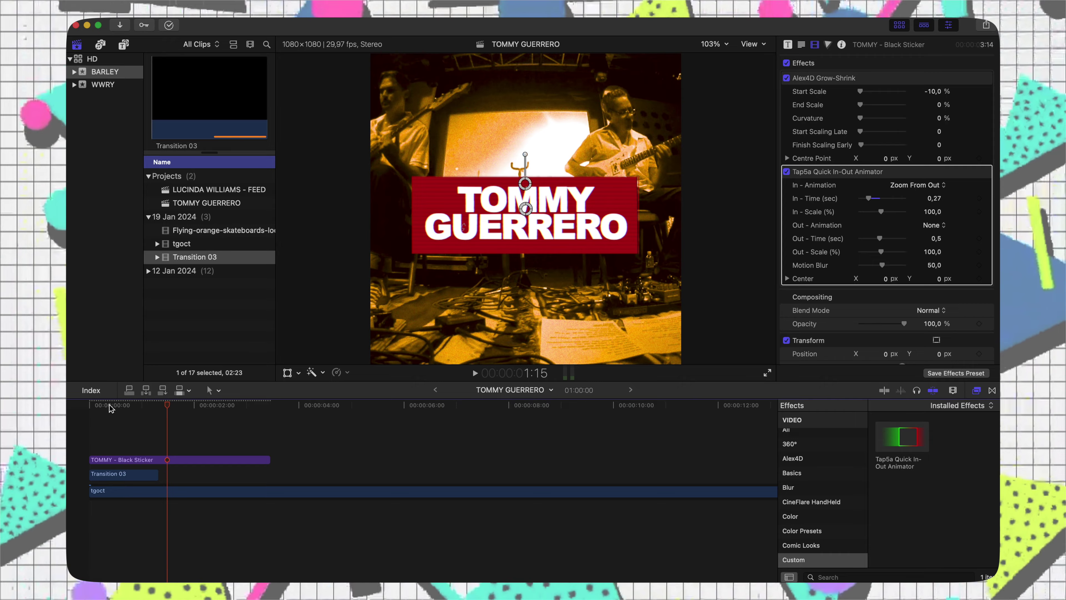
key(space)
key(Home)
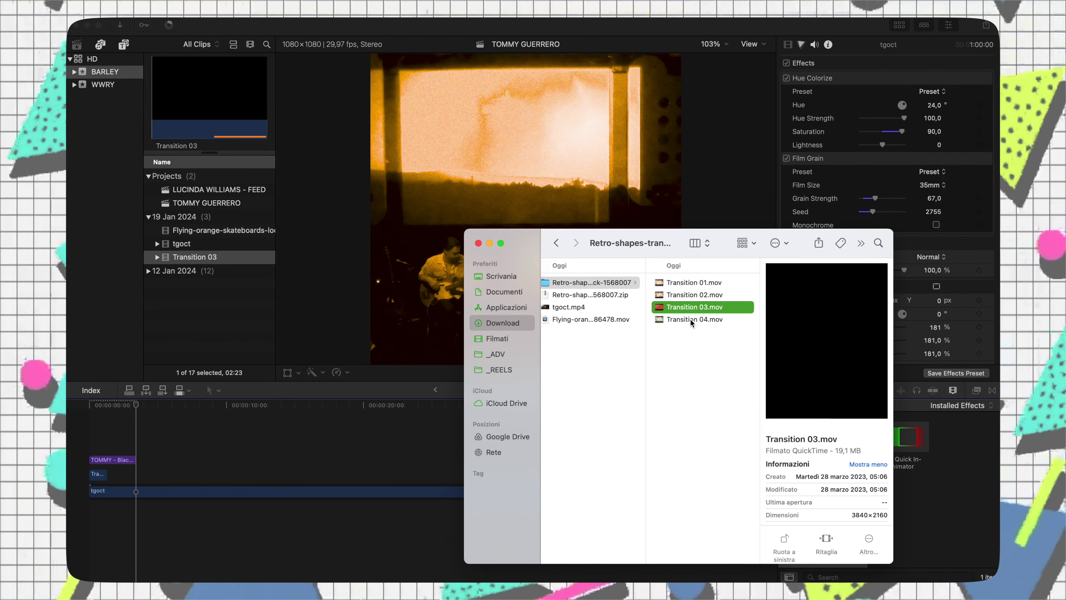
Import Transition 02.mov and connect it above the title at the playhead.
key(space)
key(space)
click(703, 295)
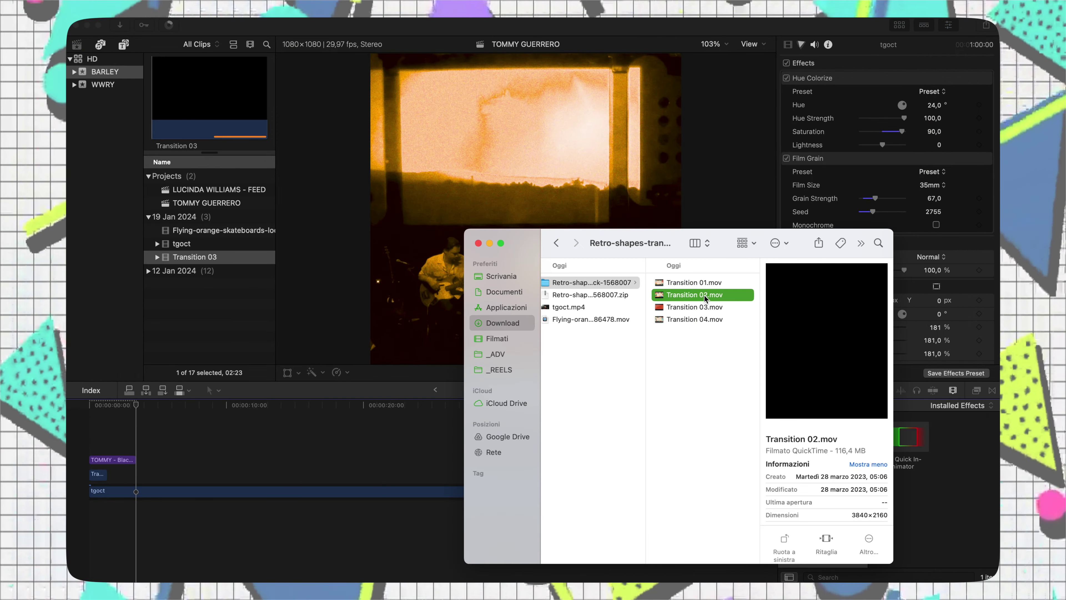
key(space)
key(space)
drag(715, 299, 206, 263)
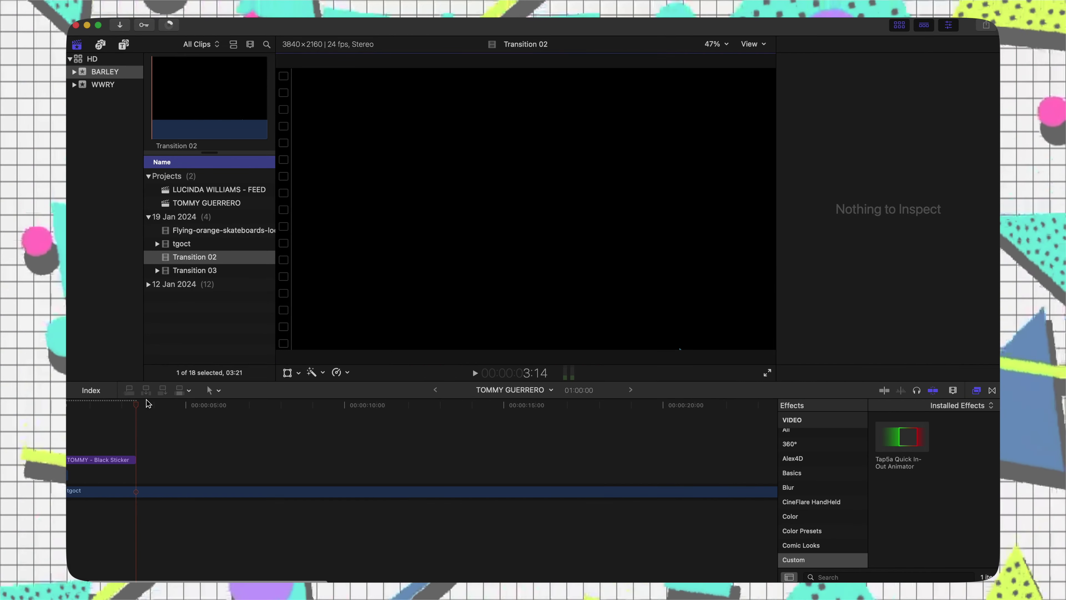
key(q)
Enlarge Transition 02 to 172%, retime it Fast, and shift it about 1.3 s later.
click(336, 372)
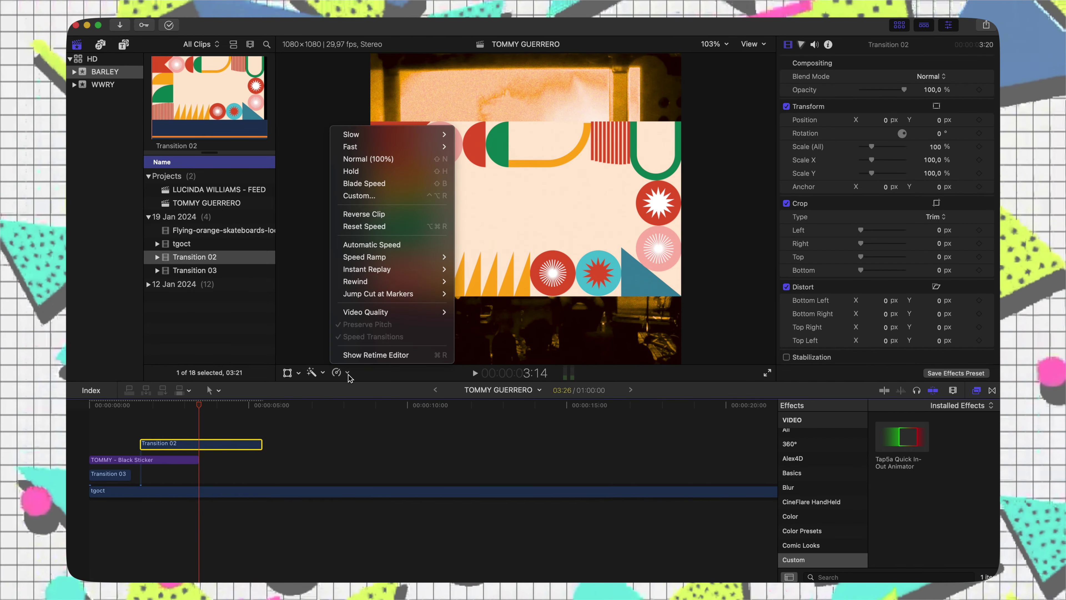
key(Escape)
drag(872, 146, 887, 147)
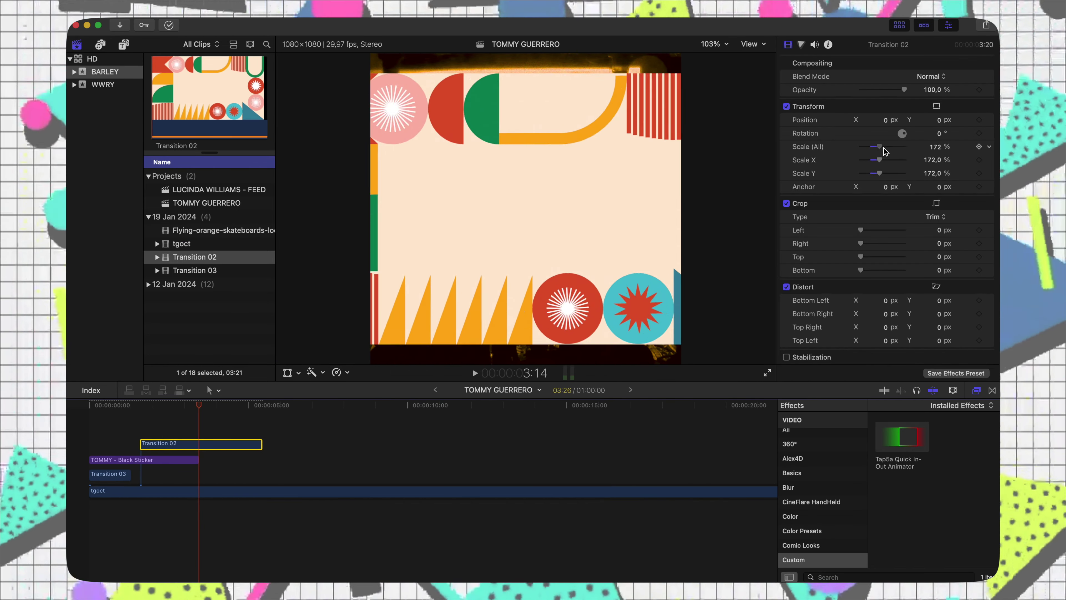
click(336, 372)
click(475, 143)
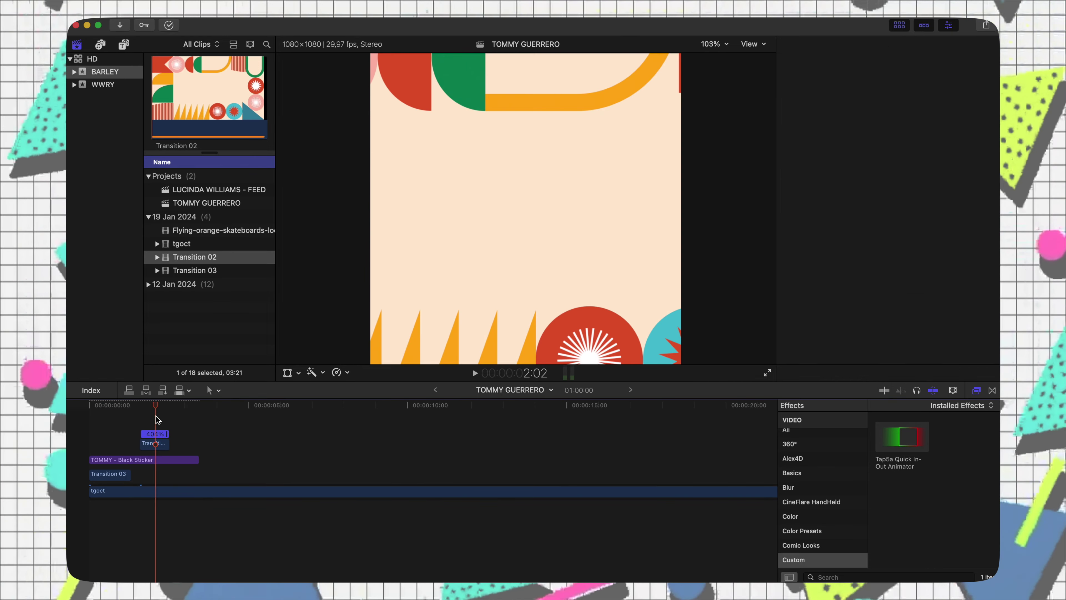
drag(158, 444, 202, 444)
click(177, 435)
key(space)
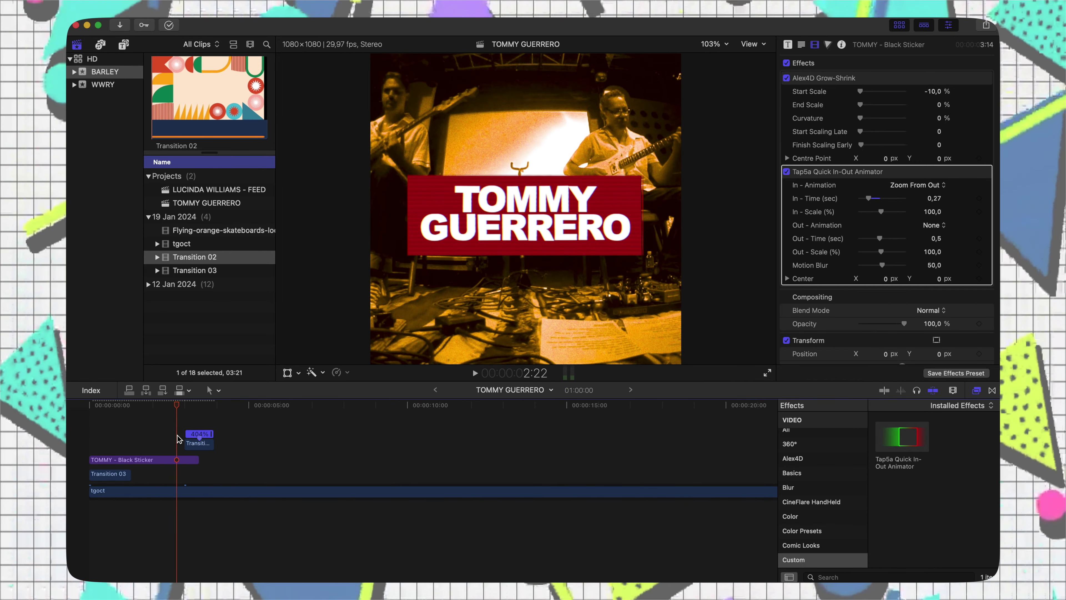
key(space)
Place the orange skateboards loop above the footage at 308% scale and trim its start.
click(189, 230)
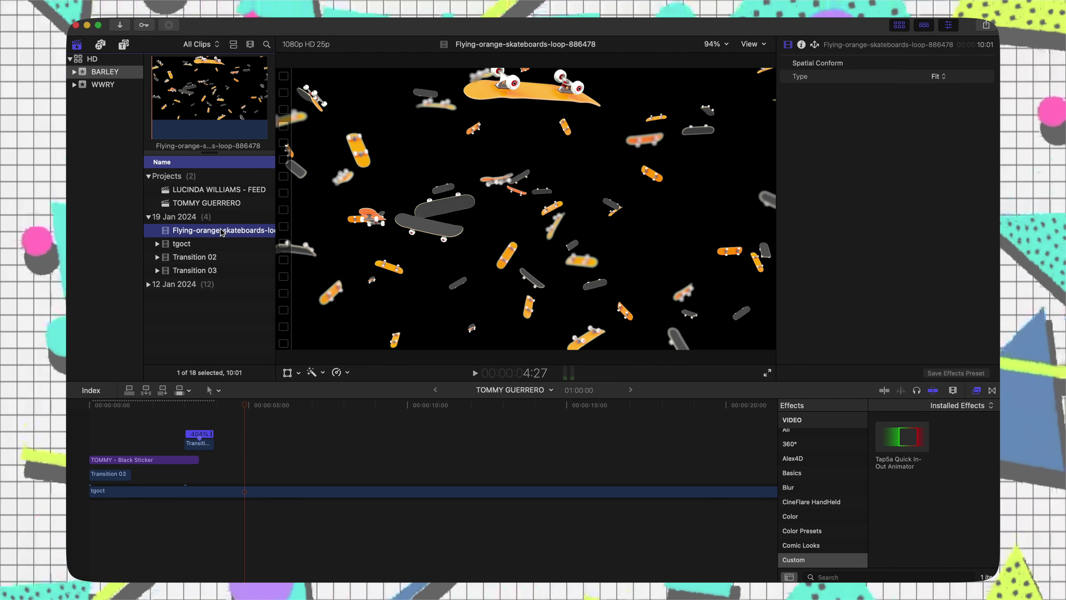
mouse_move(189, 230)
mouse_down()
mouse_move(126, 482)
mouse_move(91, 478)
mouse_up()
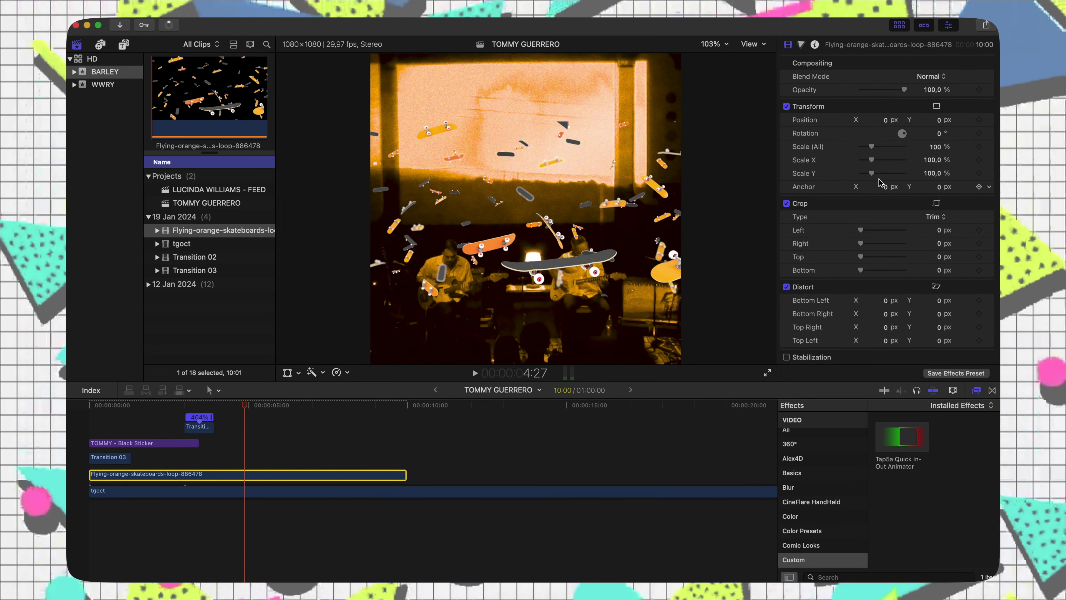
drag(872, 146, 894, 146)
drag(91, 475, 200, 470)
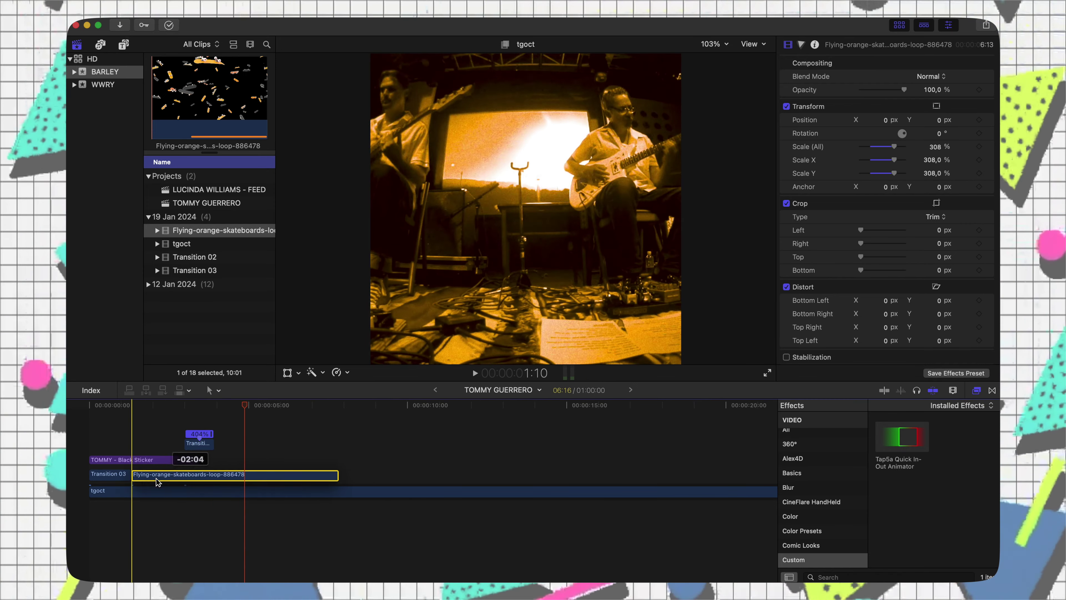
key(shift+z)
Paste tgoct's Film Grain attributes onto the skateboards loop.
click(125, 485)
key(super+shift+v)
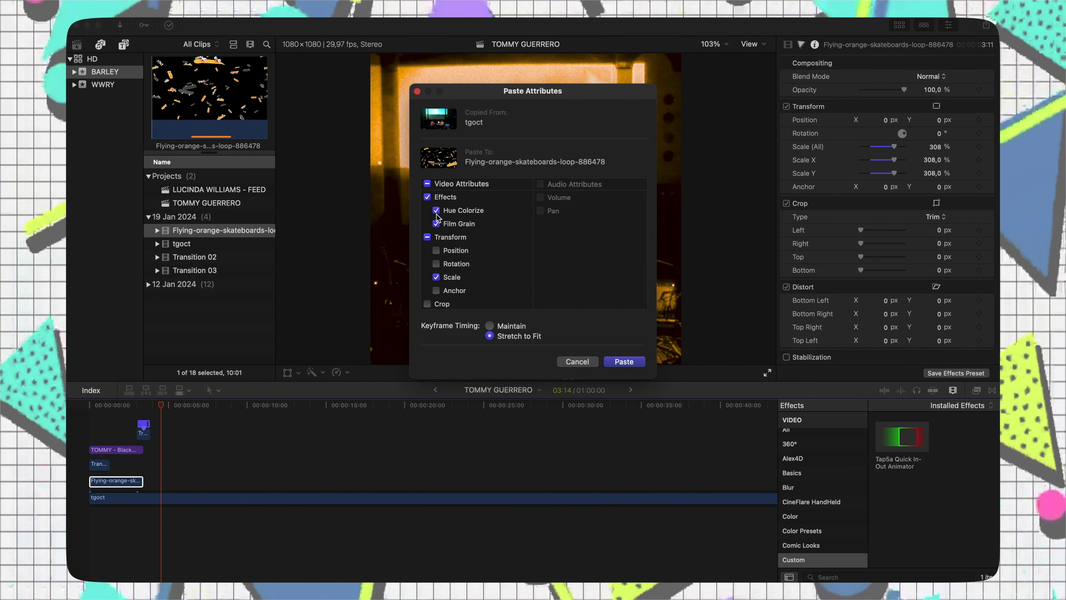
key(Return)
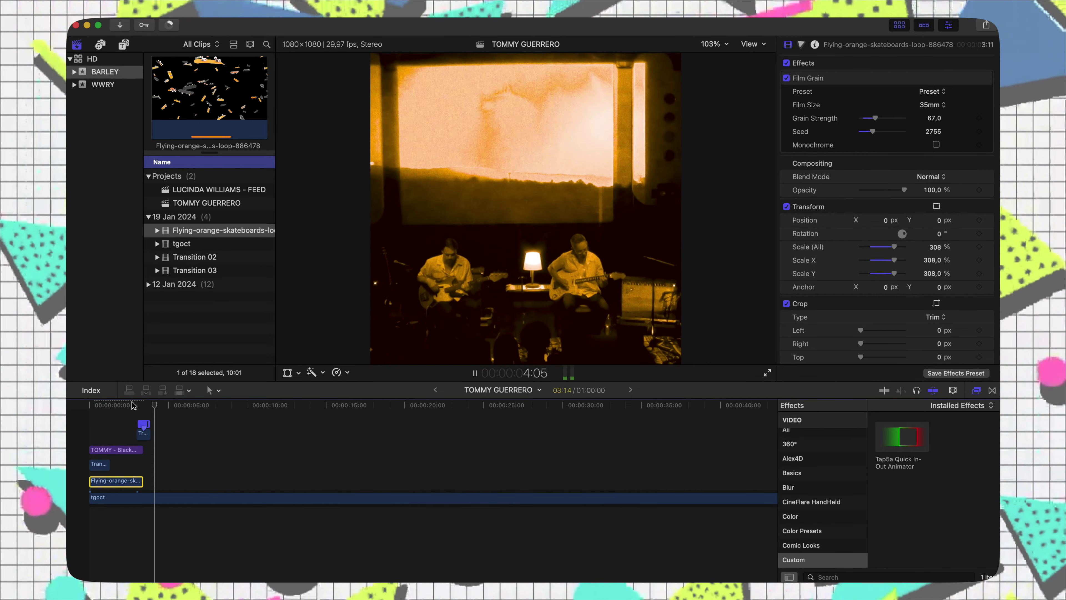
Duplicate the sticker title and change its text to VENERDÌ 5 APRILE on two lines.
click(128, 456)
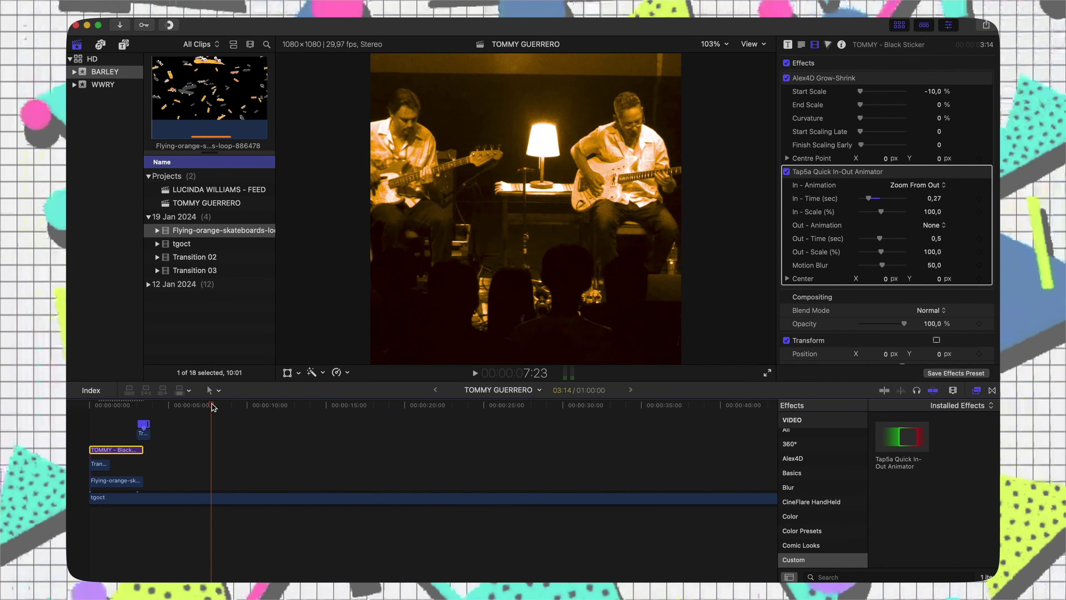
key(super+c)
key(super+v)
double_click(525, 206)
text(venerd)
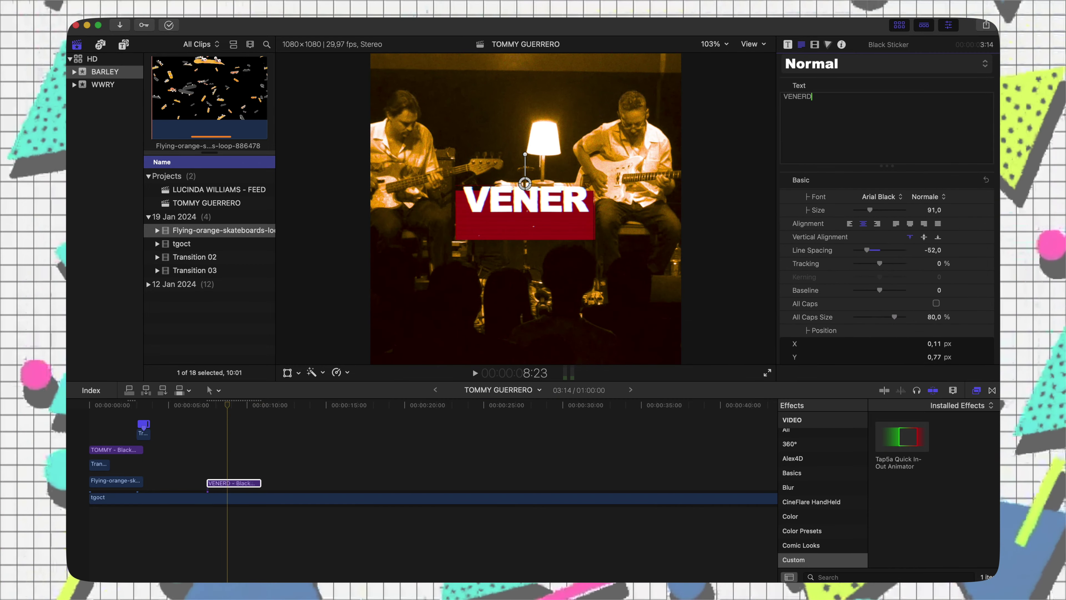
text(Ì 5)
key(Return)
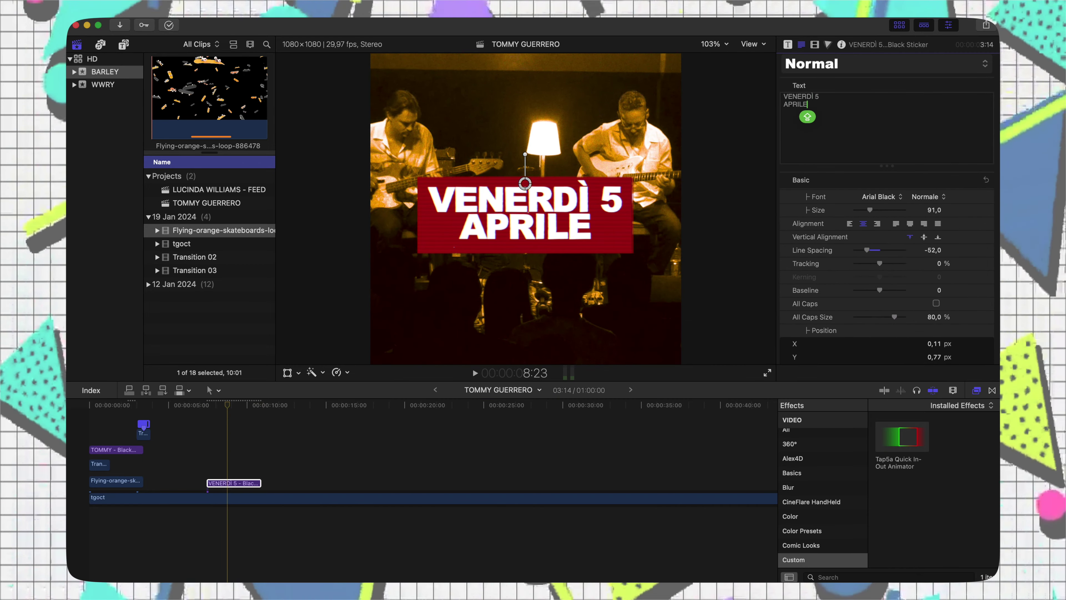
Colour the copied sticker orange, then bring up media import.
click(789, 44)
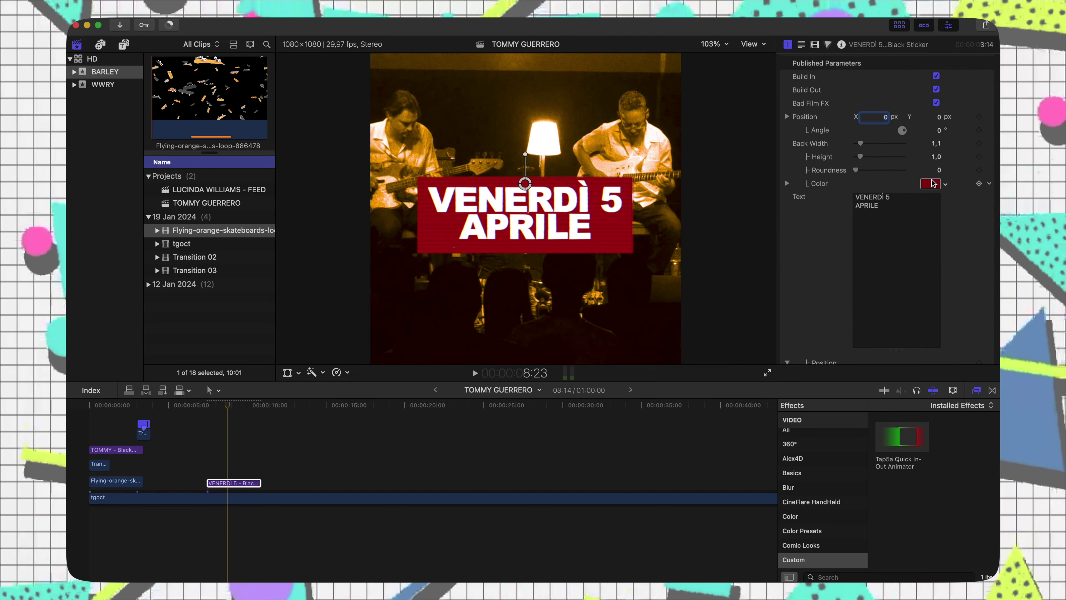
click(931, 184)
drag(310, 322, 277, 319)
drag(362, 243, 356, 224)
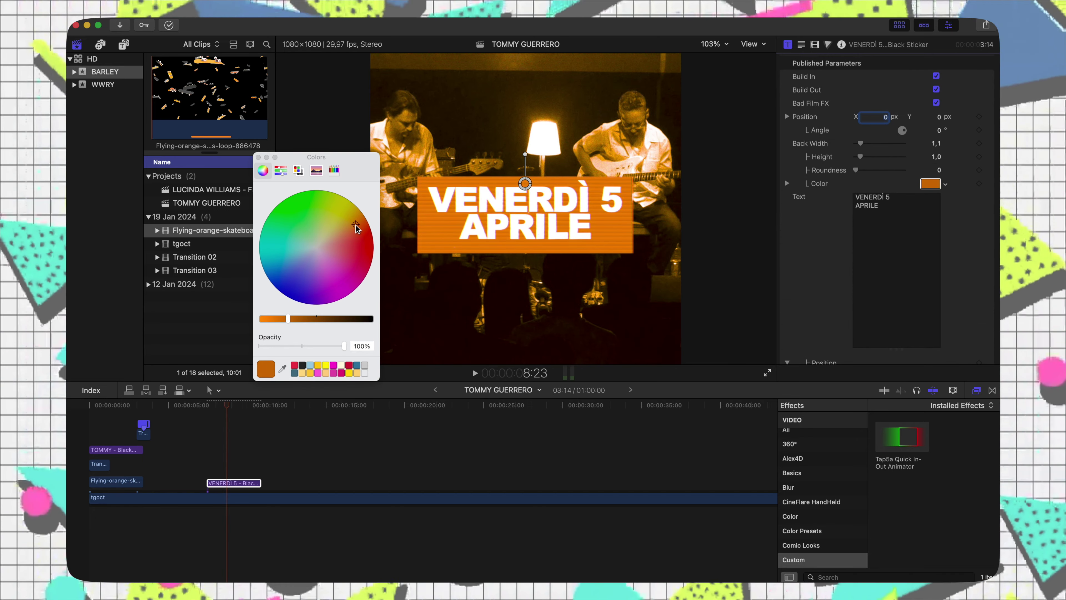
drag(278, 319, 294, 320)
double_click(525, 210)
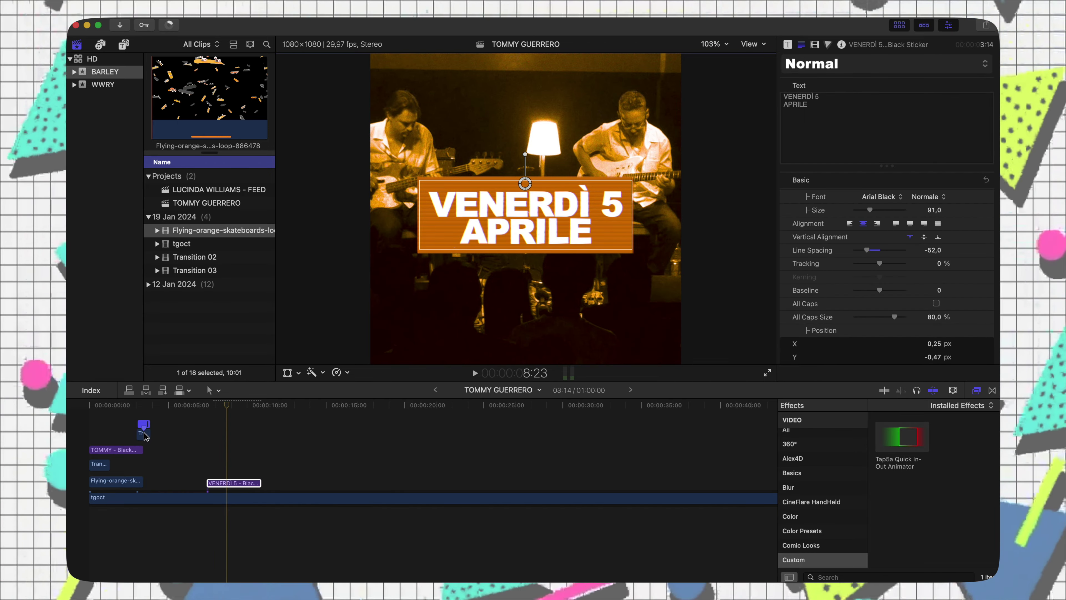
key(super+Tab)
key(super+i)
Import Transition 01.mov and speed it up to 400%.
scroll(380, 472, down, 5)
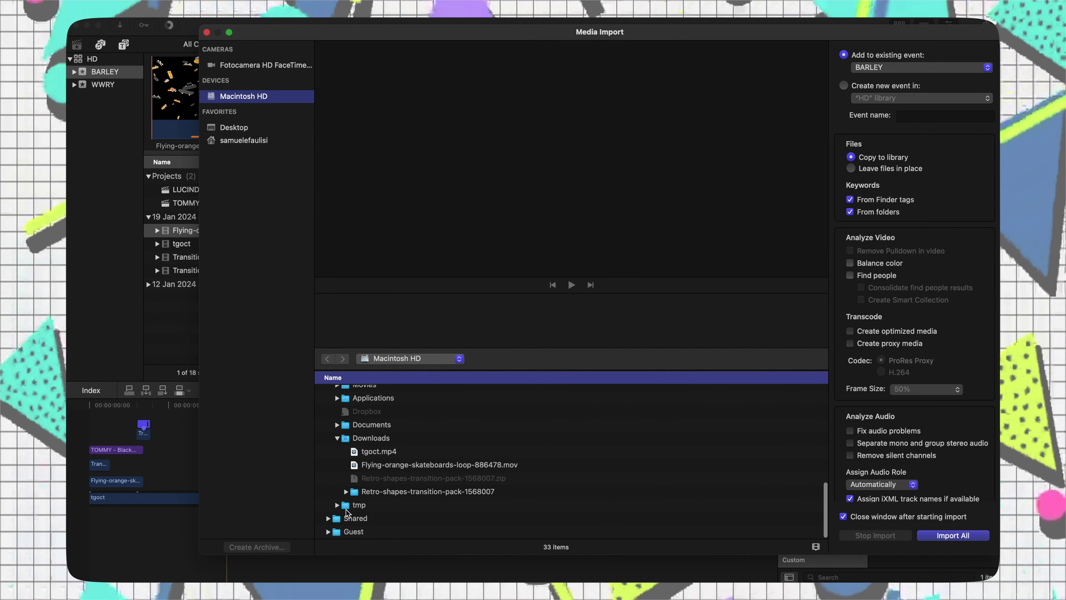
click(383, 516)
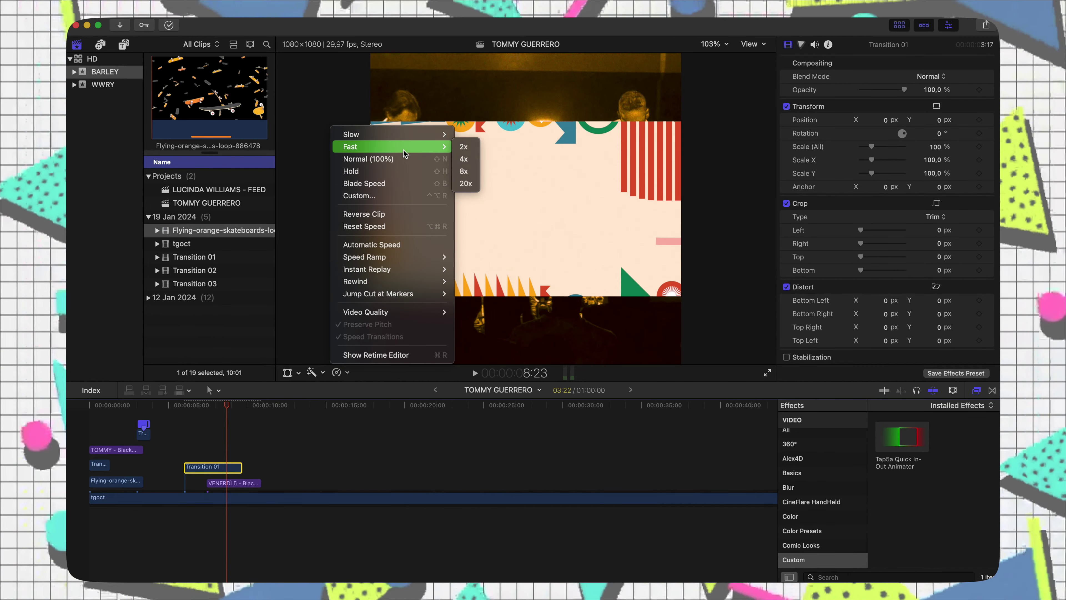
click(464, 159)
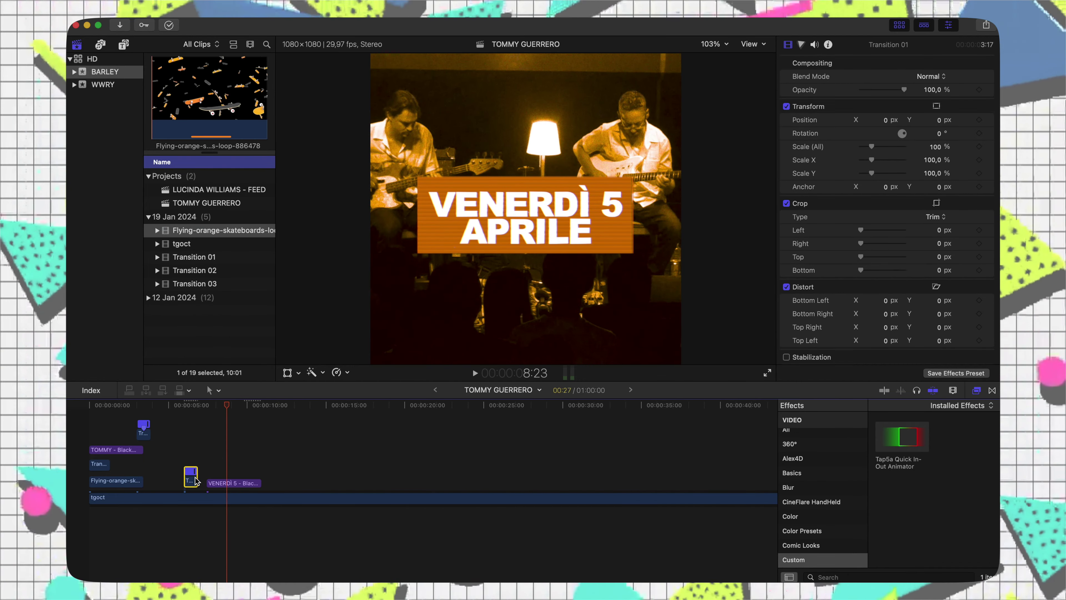
Set Transition 01's overall scale to 160 and play the promo from the start.
click(173, 472)
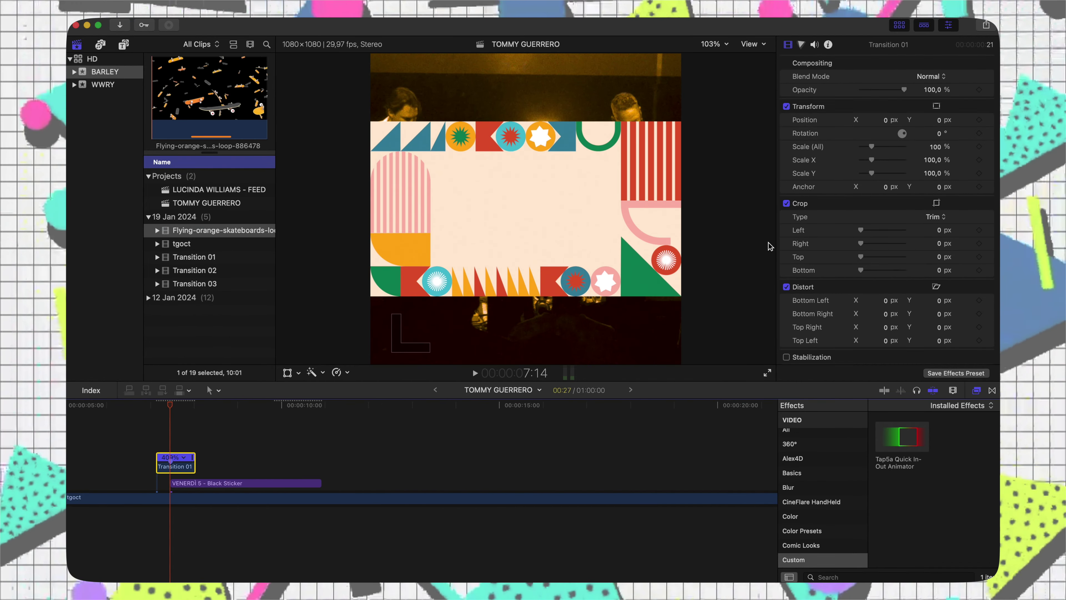
click(934, 147)
text(160)
key(Return)
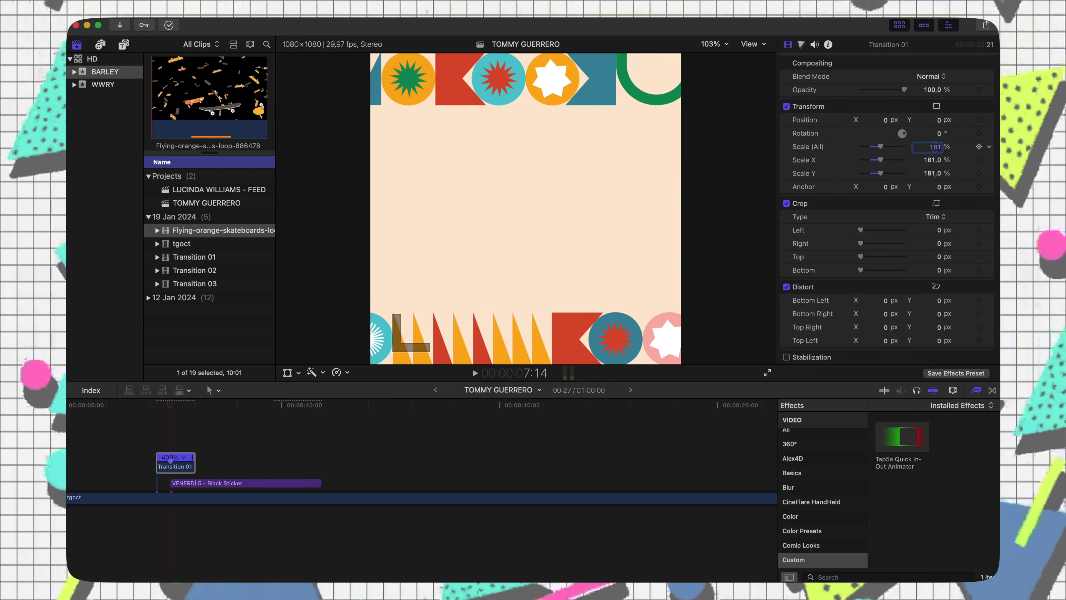
key(Home)
click(85, 462)
key(space)
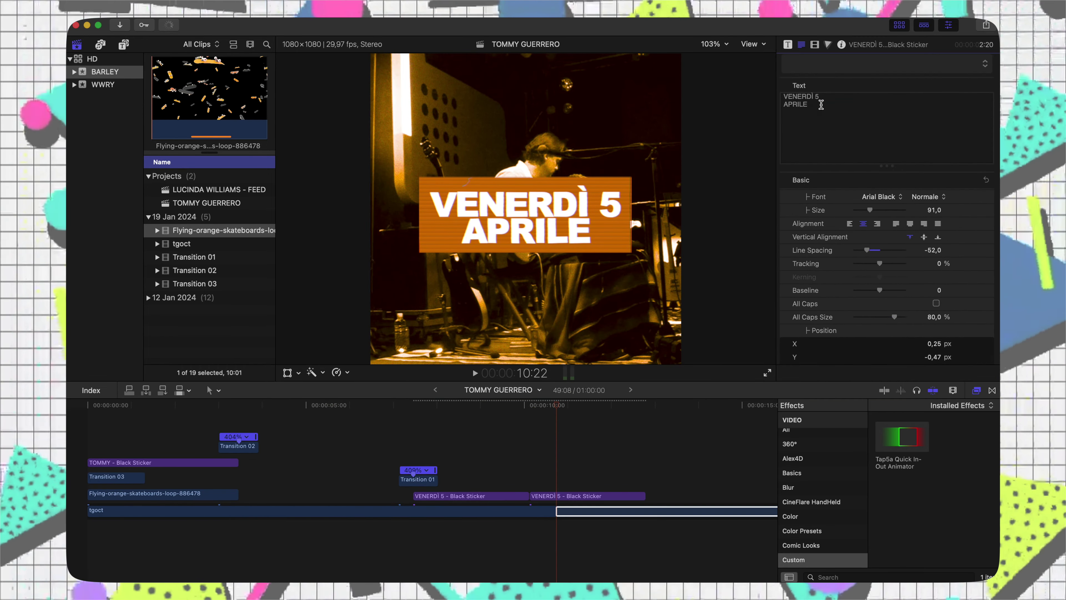
Change the second title to CIRCOLO MAGNOLIA on a brighter red sticker background, then show the transitions.
click(645, 538)
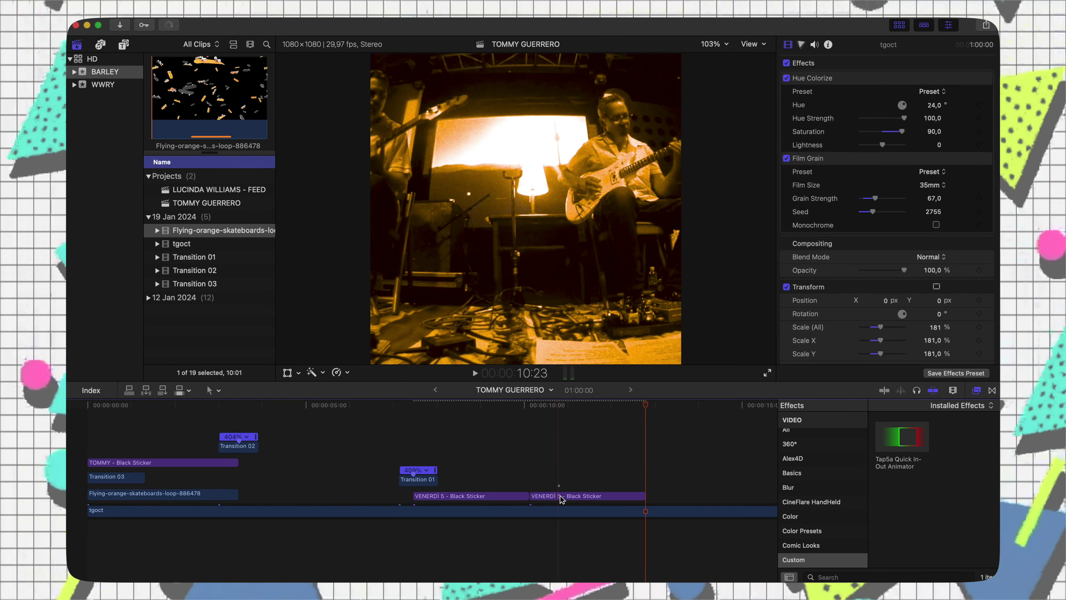
click(561, 500)
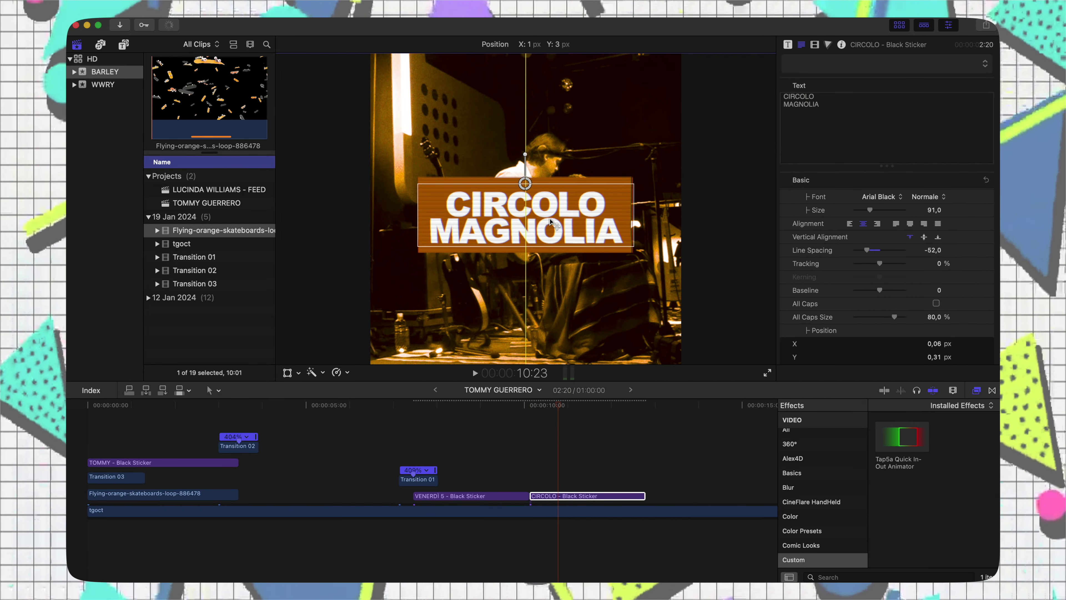
click(787, 46)
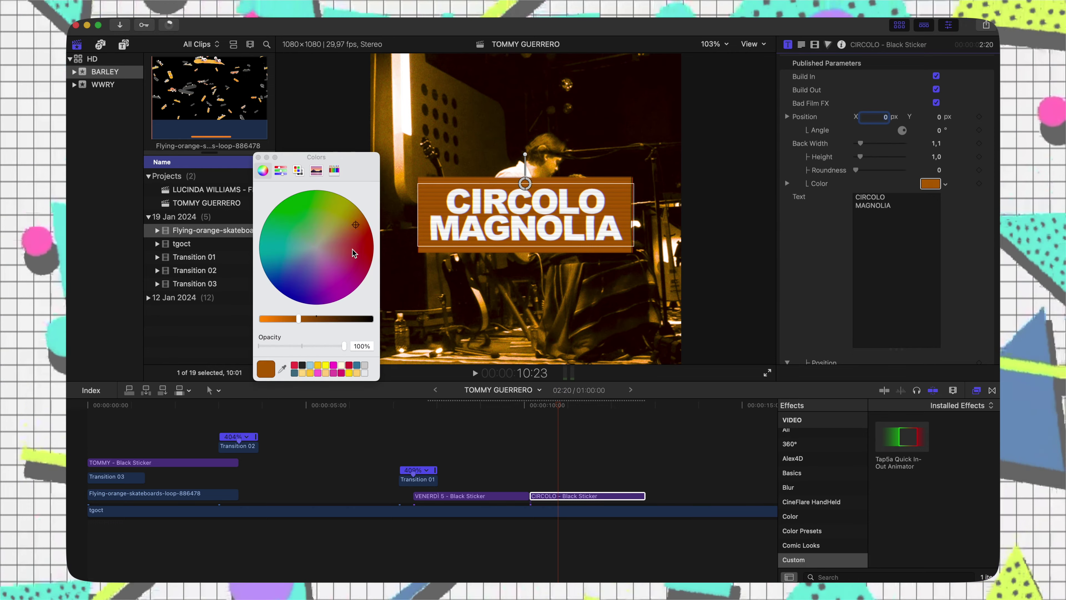
click(306, 319)
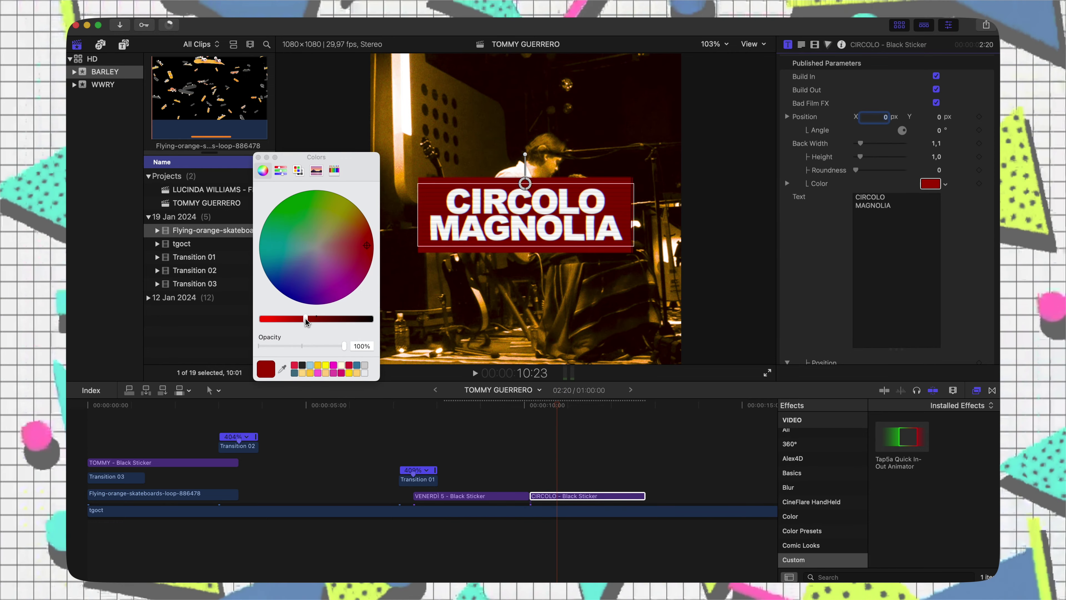
click(258, 158)
click(992, 392)
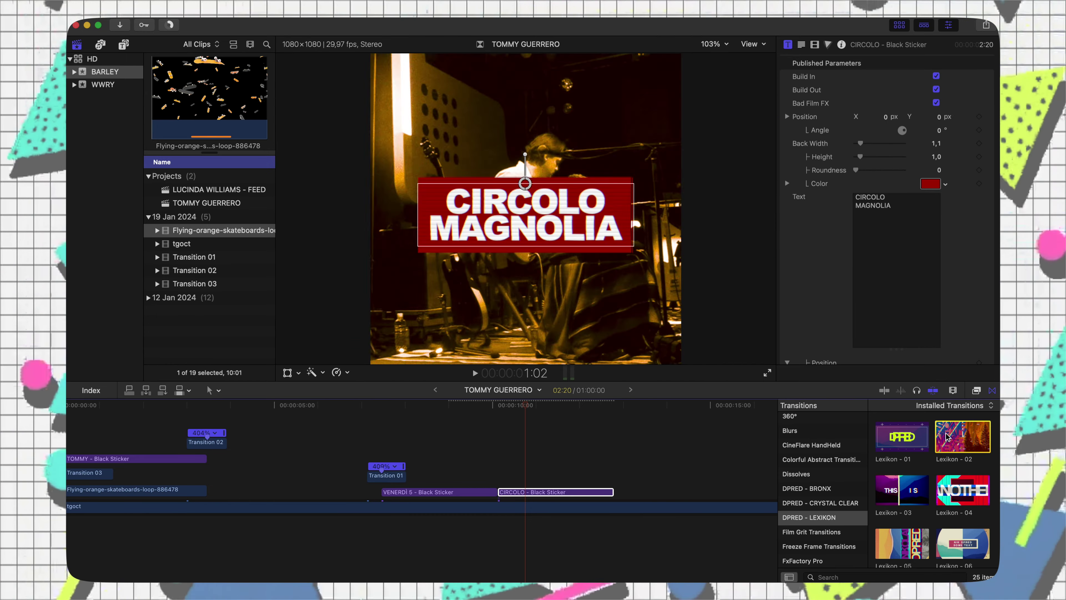
Place Lexikon - 10 between the VENERDÌ 5 and CIRCOLO MAGNOLIA titles, preview it and check its fonts.
scroll(905, 440, down, 3)
drag(904, 440, 498, 489)
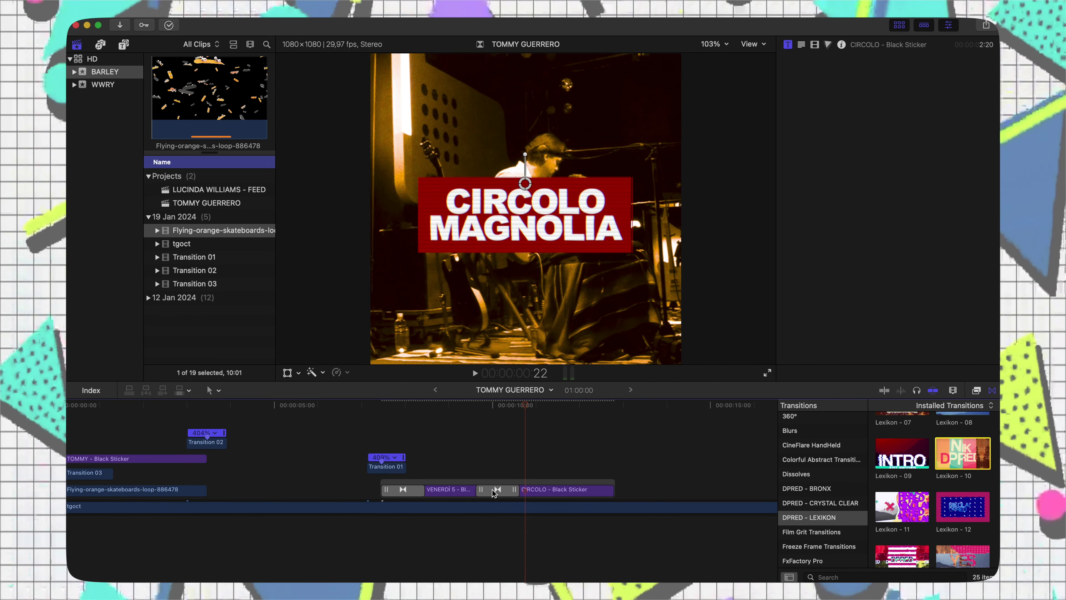
click(497, 489)
key(space)
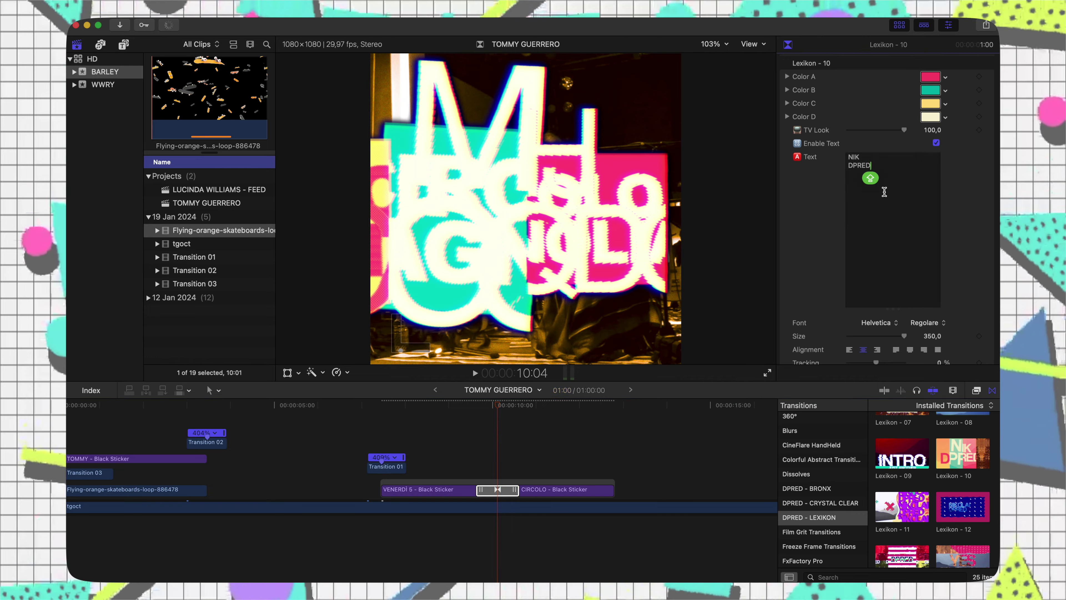
click(876, 323)
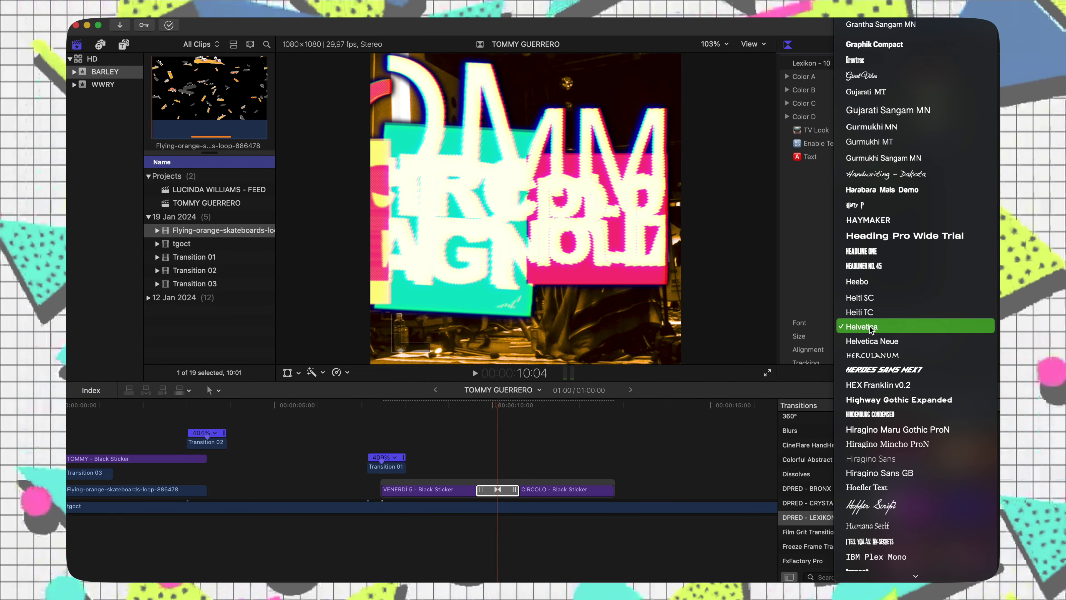
scroll(888, 168, up, 10)
key(Escape)
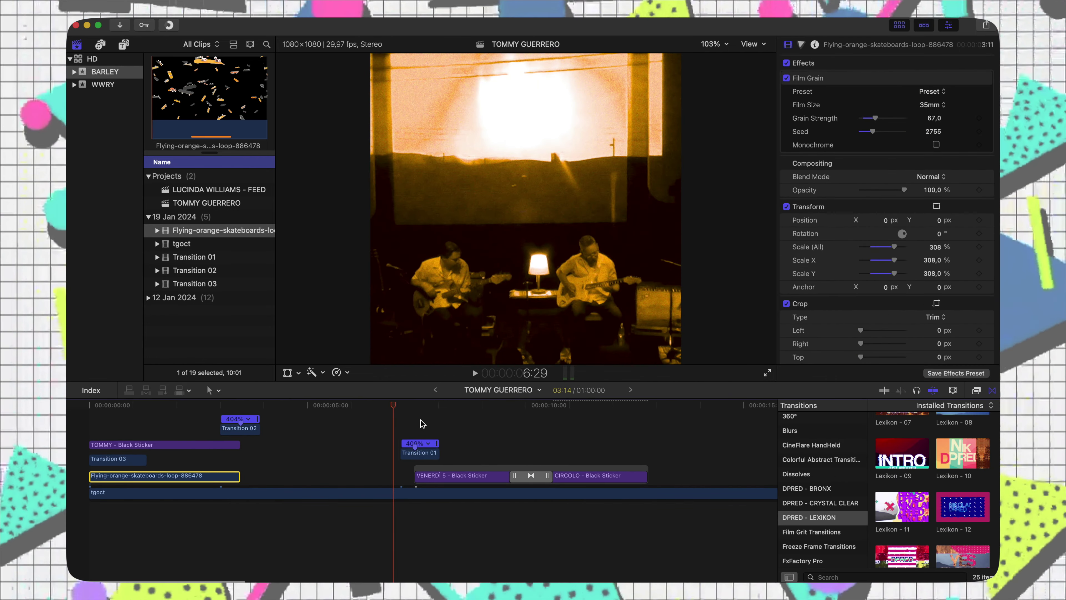
Copy the orange skateboard overlay under the later titles and add a second Transition 01 after them.
drag(99, 475, 424, 478)
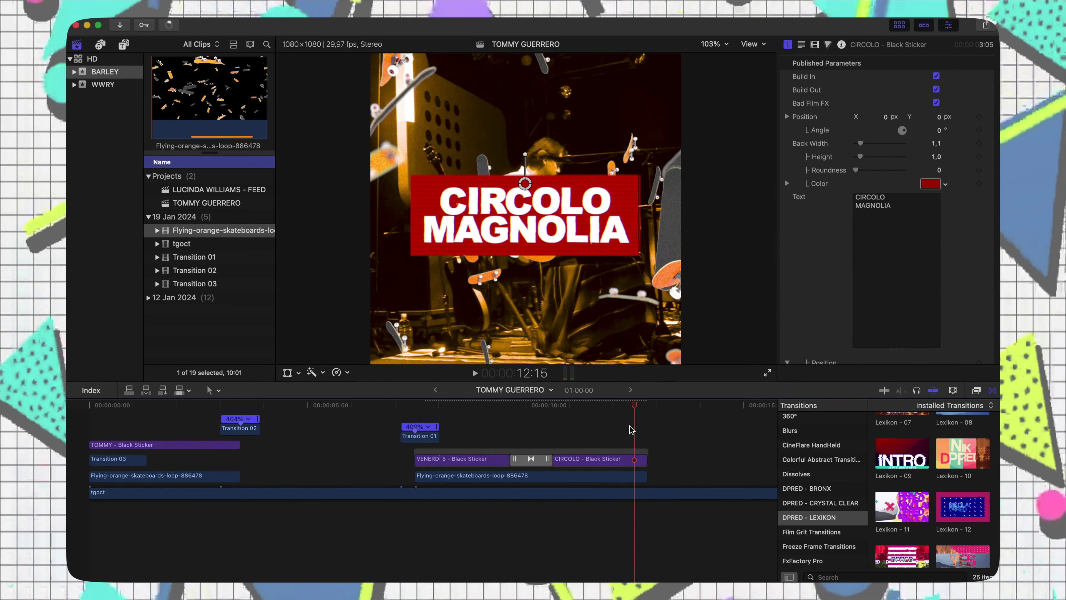
drag(631, 429, 644, 443)
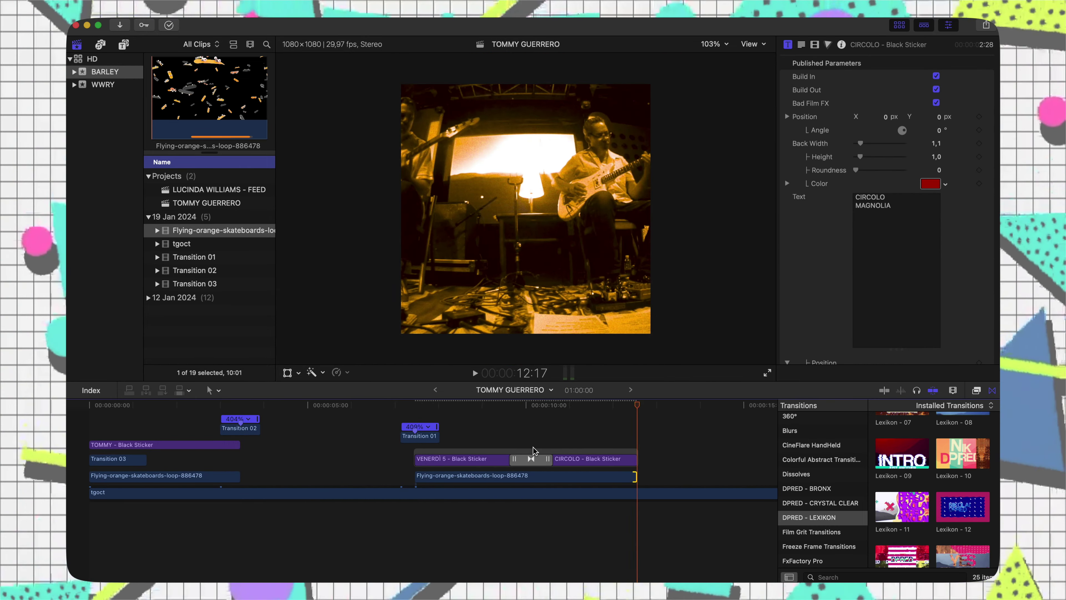
click(643, 440)
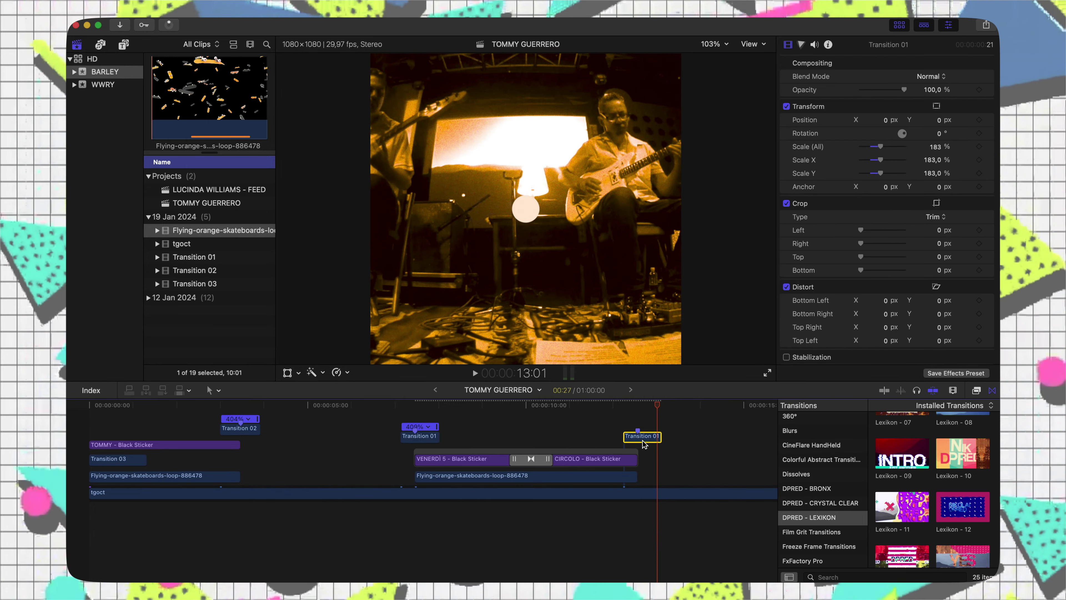
Play the edit back from the start of the timeline.
click(73, 464)
key(space)
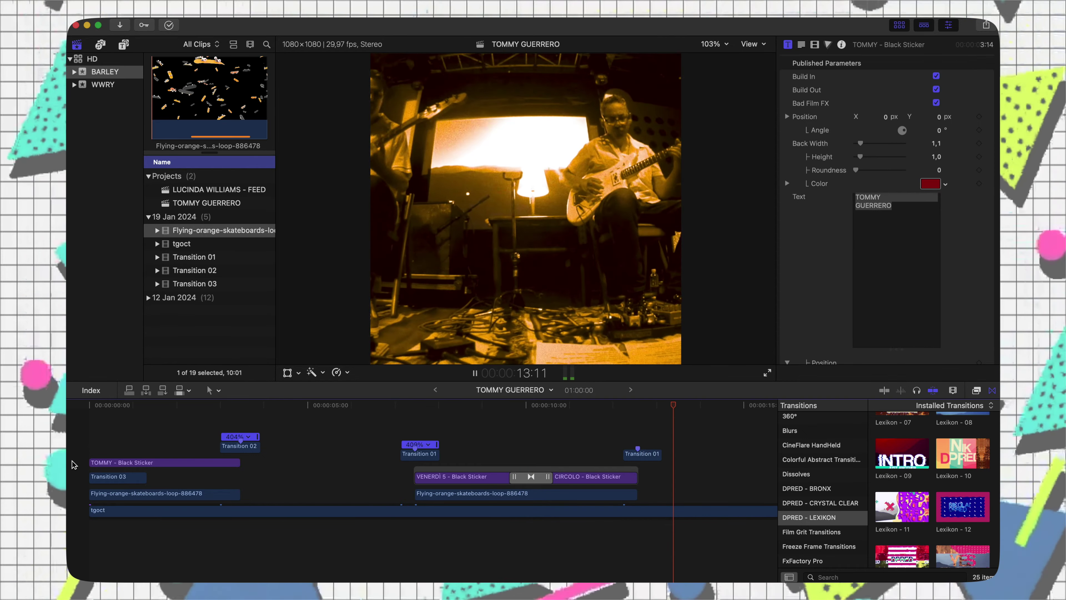
key(space)
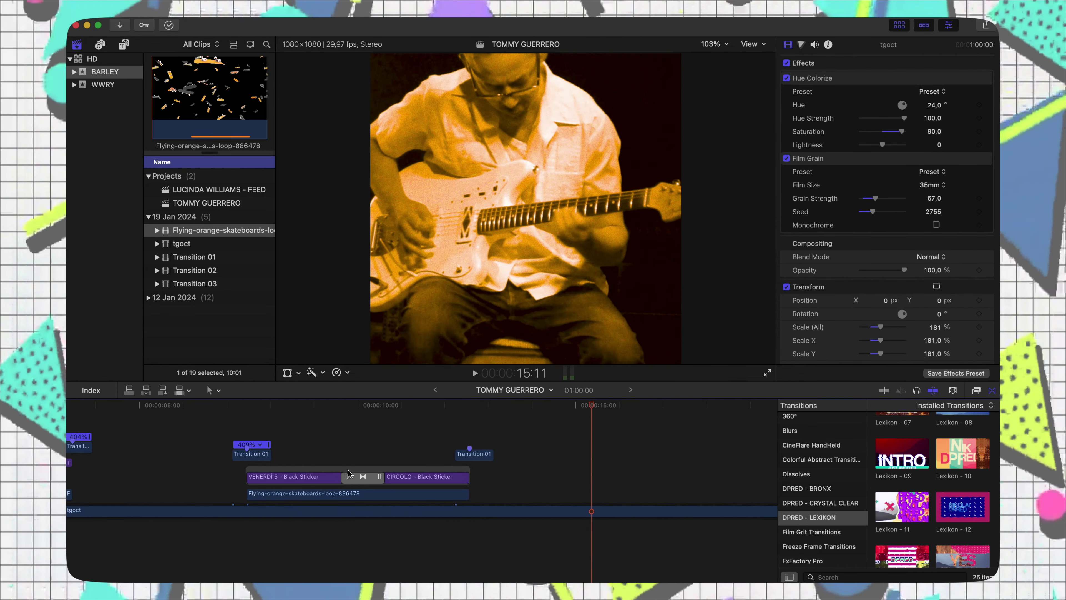
Paste a copy of the CIRCOLO sticker near 15s with a Lexikon - 24 transition at its start.
key(super+v)
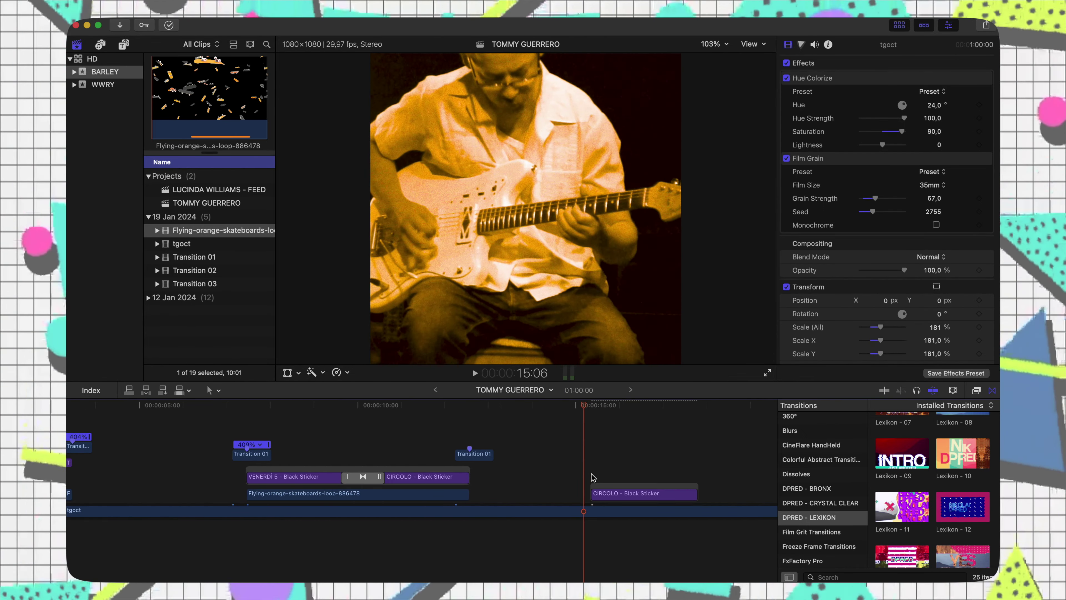
scroll(961, 483, down, 10)
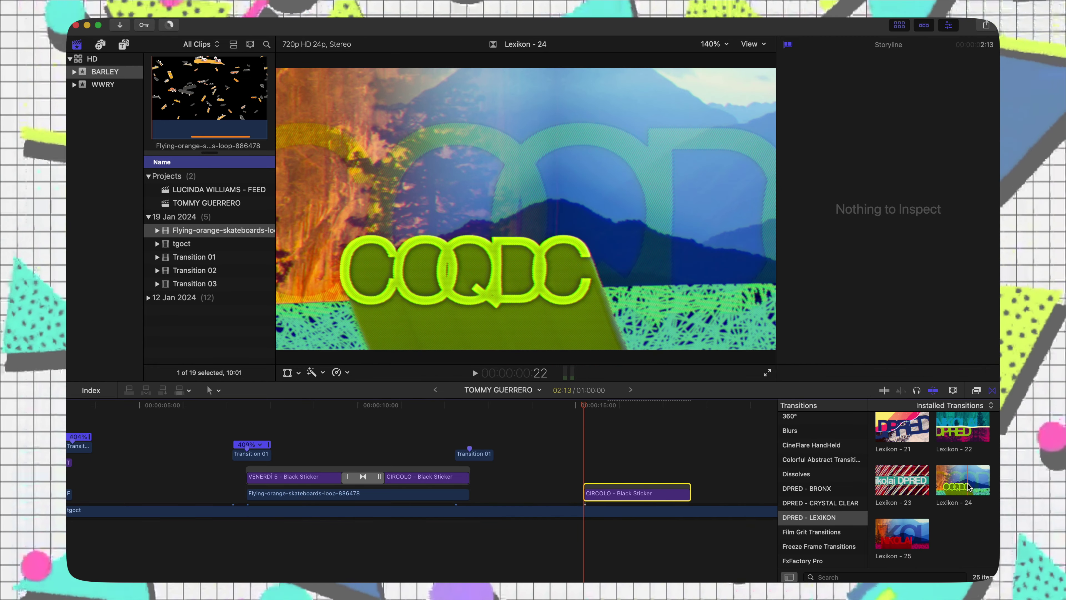
drag(967, 488, 588, 494)
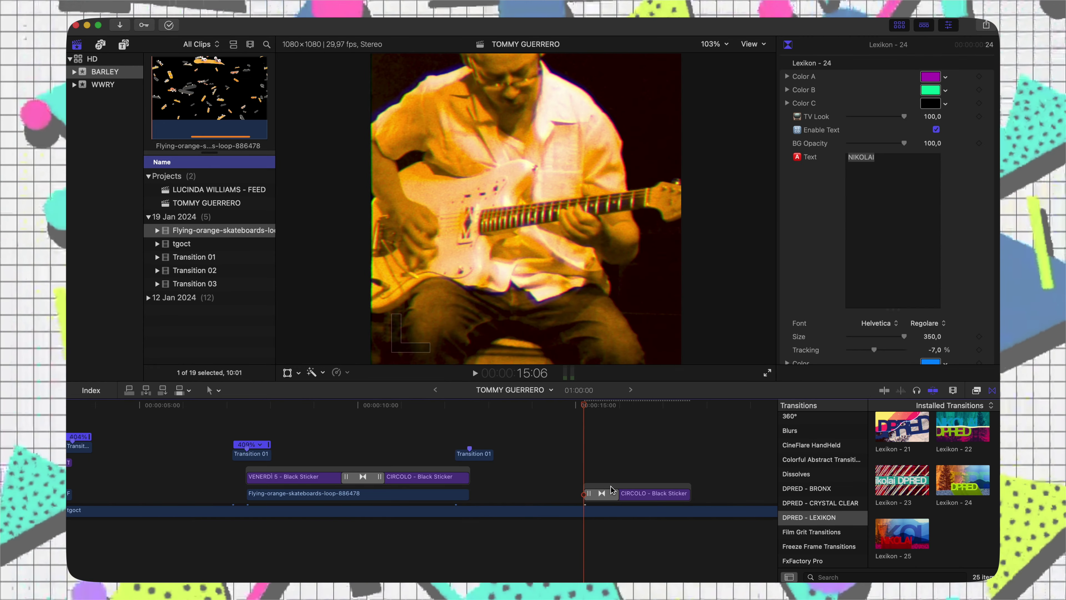
click(630, 493)
Retype the sticker as SUPPORT / EL DIABLITOS, shrink SUPPORT, and play the new section.
click(894, 210)
key(super+a)
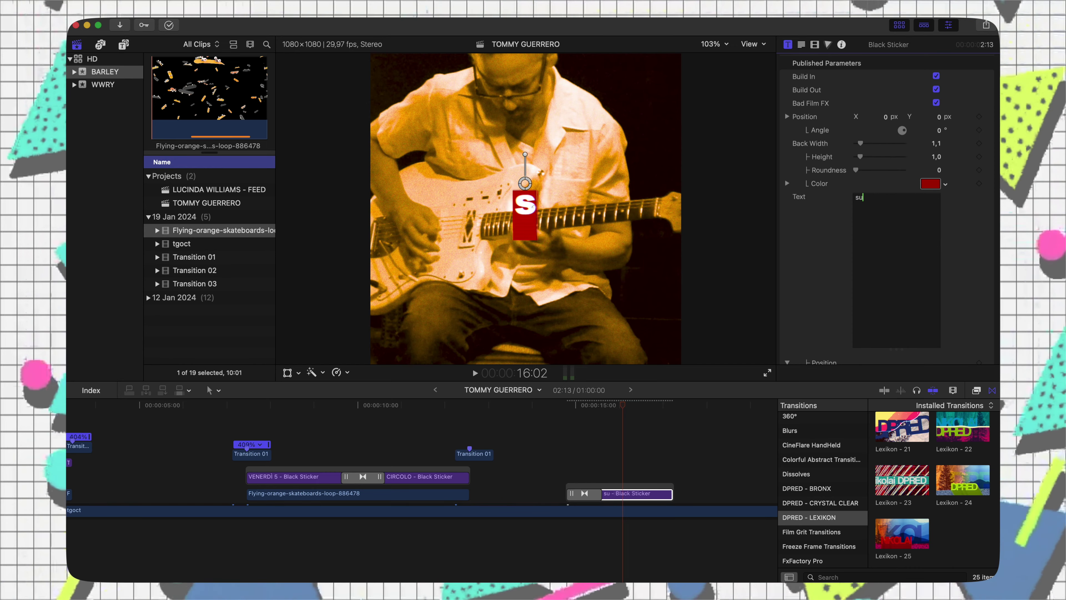
key(BackSpace)
text(SUPPORT)
key(Return)
text(EL DIABLITOS)
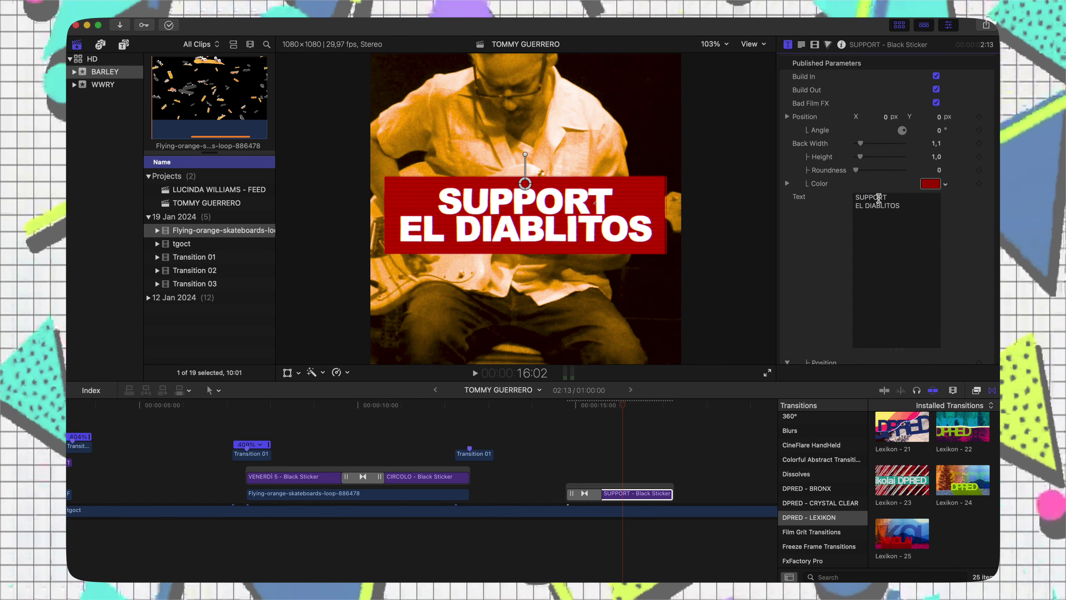
click(801, 44)
drag(871, 213, 864, 213)
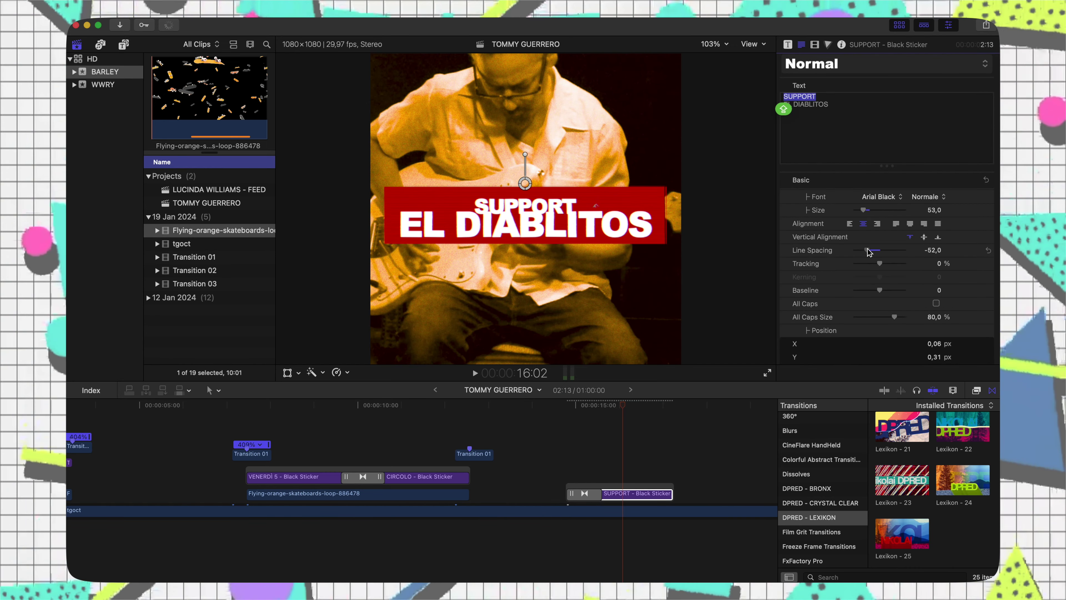
click(560, 463)
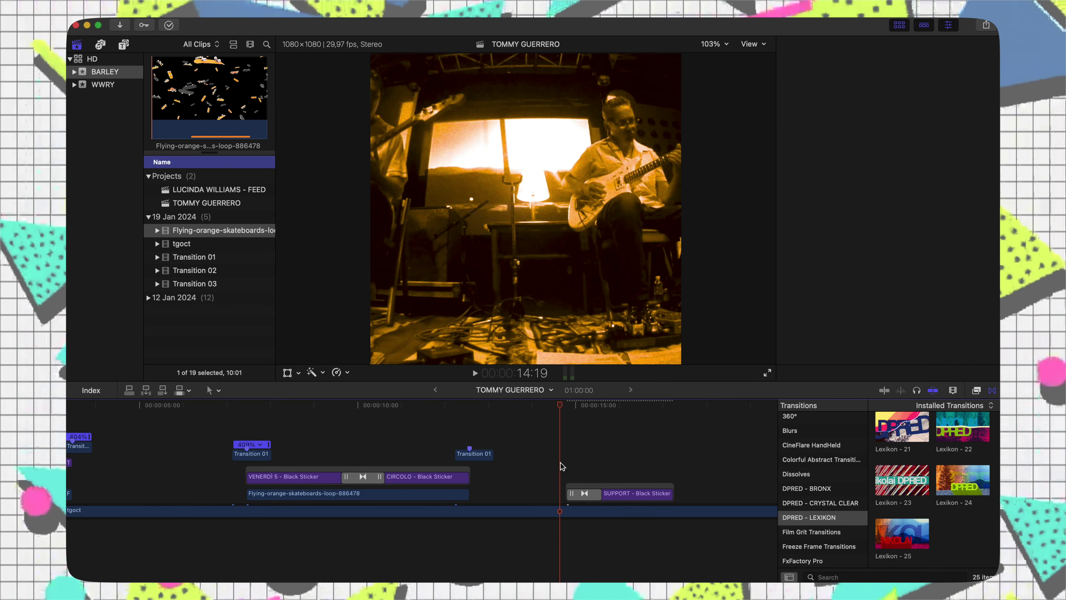
key(space)
Set both Lexikon - 24 transition texts to the Fifties Movies font.
click(584, 493)
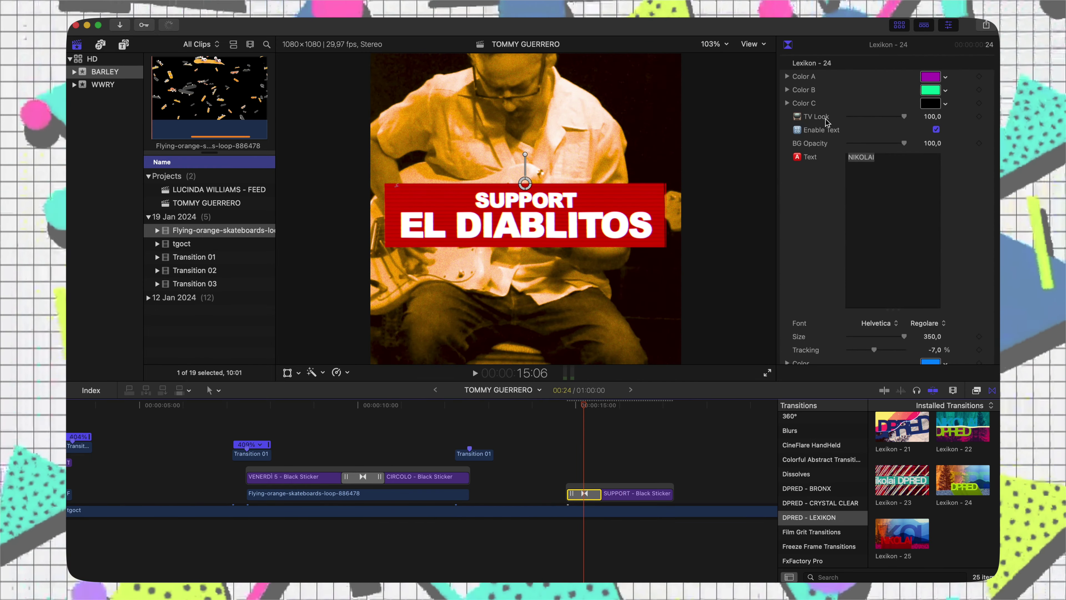
scroll(874, 242, up, 5)
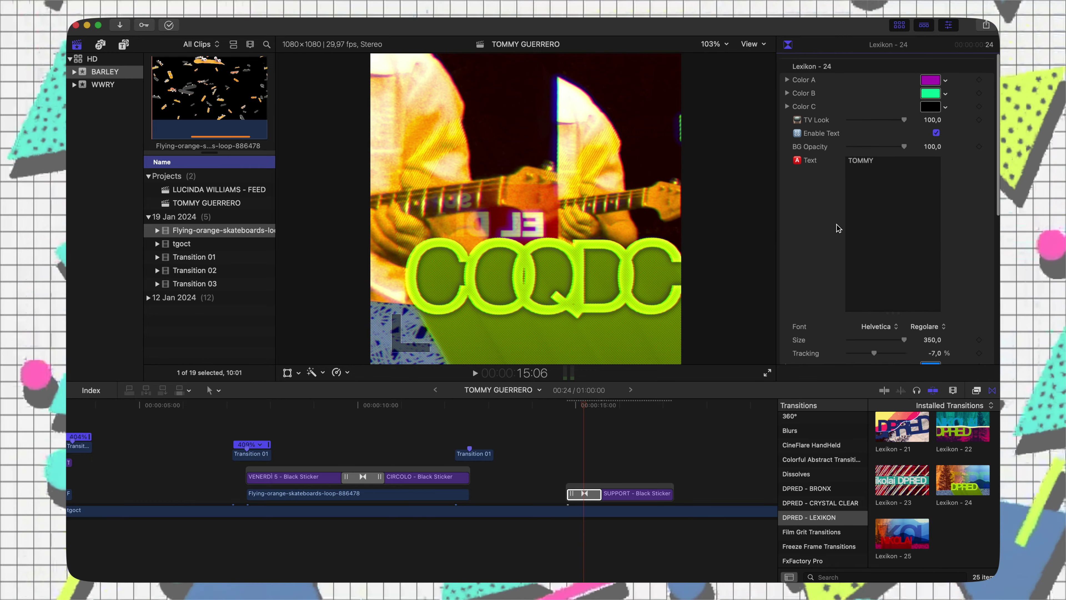
click(878, 323)
scroll(890, 123, up, 3)
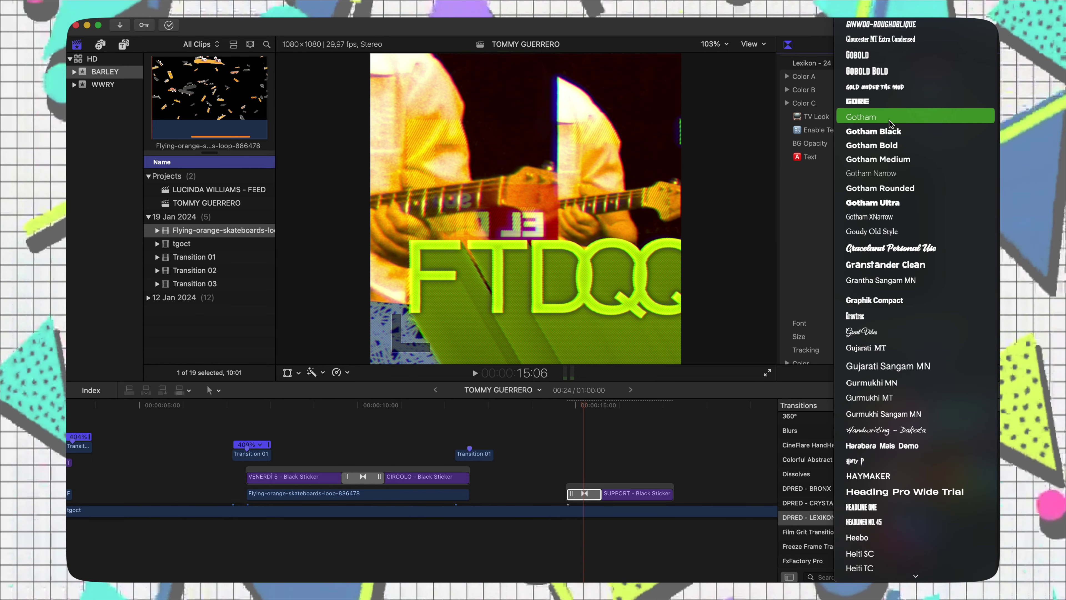
scroll(890, 123, down, 5)
scroll(890, 123, up, 15)
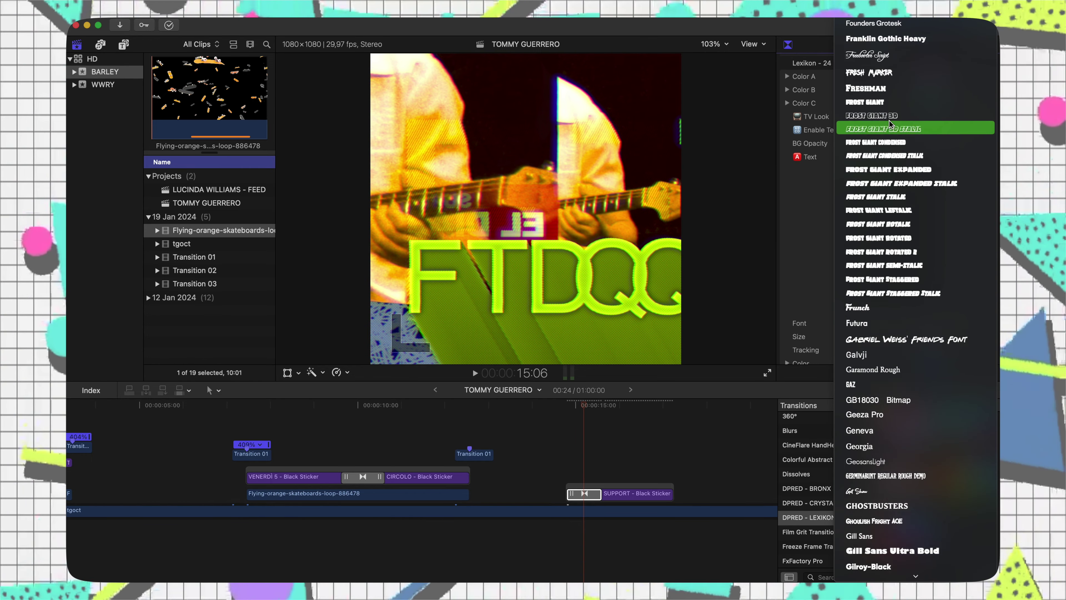
click(890, 96)
scroll(881, 276, down, 5)
click(882, 276)
scroll(882, 276, up, 5)
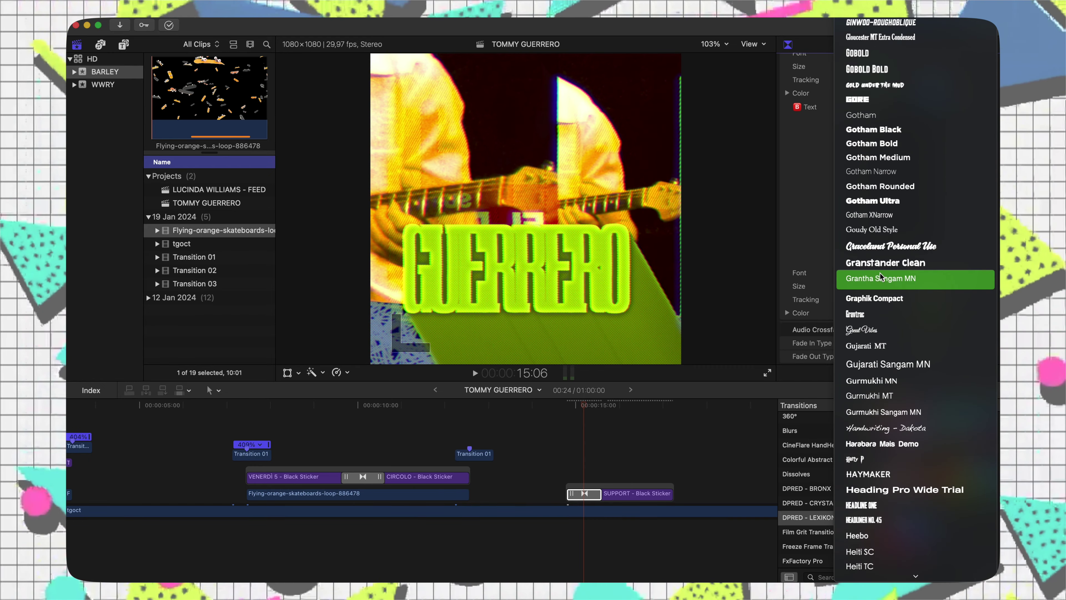
scroll(881, 276, up, 5)
scroll(881, 276, up, 5)
scroll(881, 277, up, 3)
click(880, 59)
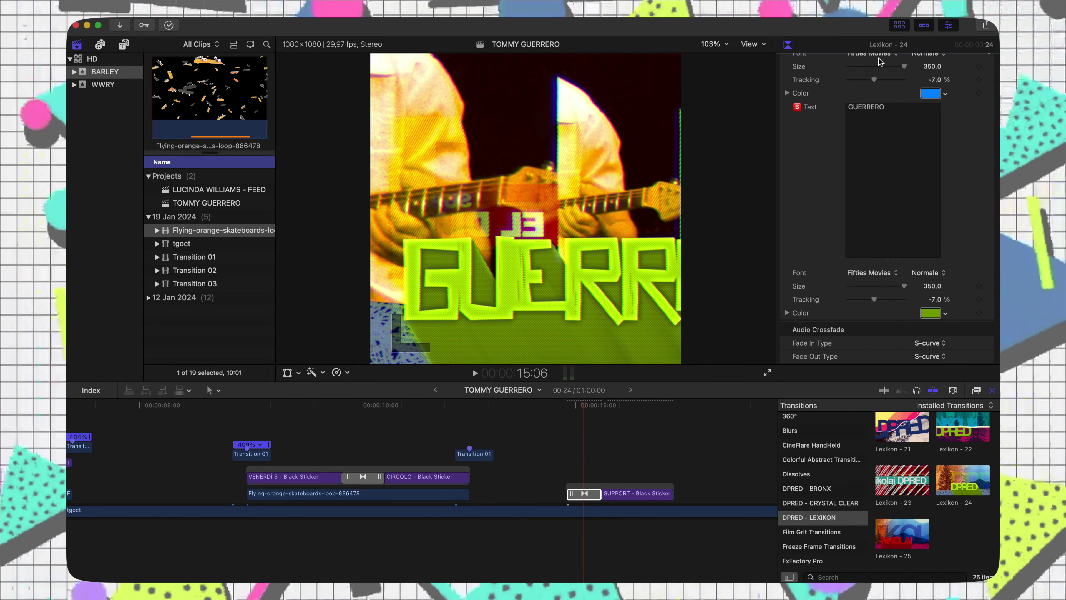
Colour GUERRERO pale yellow and TOMMY red, with Color B red and Color C pale yellow.
click(930, 313)
click(328, 231)
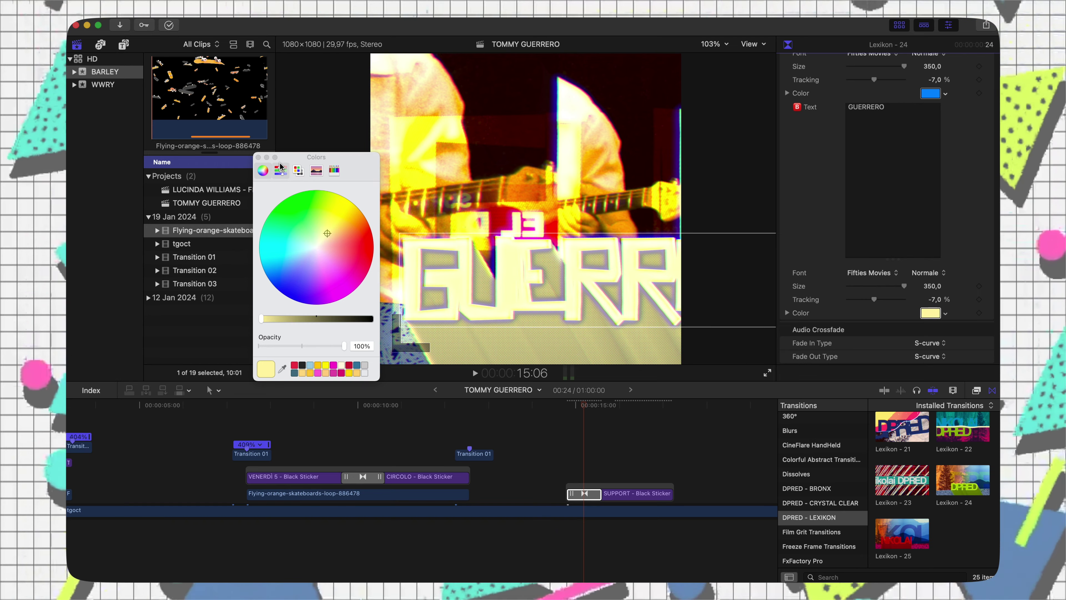
click(931, 93)
click(355, 235)
drag(261, 319, 290, 320)
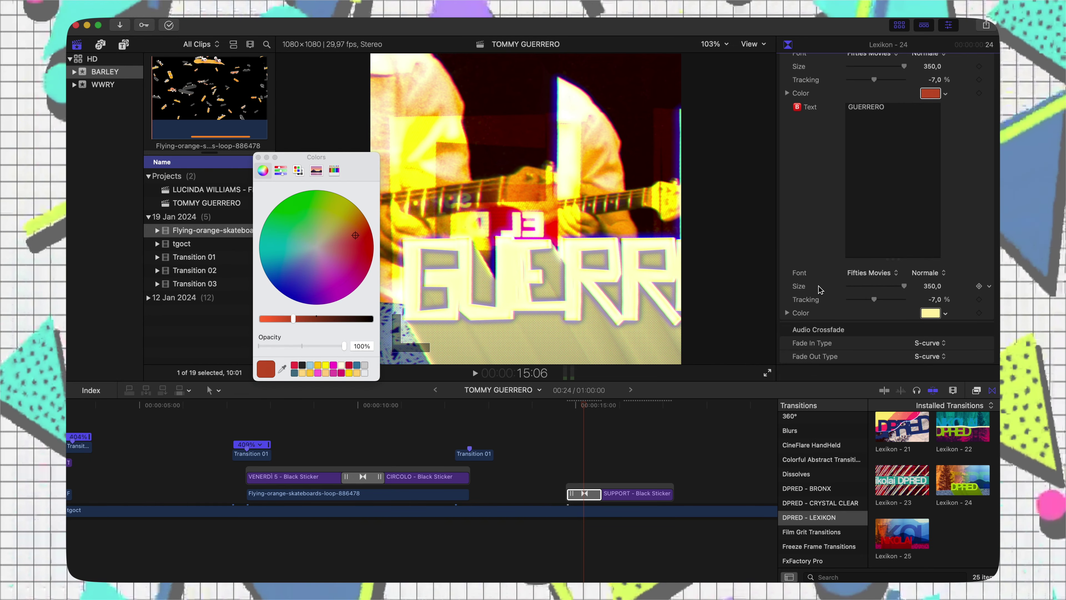
scroll(881, 168, up, 5)
click(930, 76)
click(930, 90)
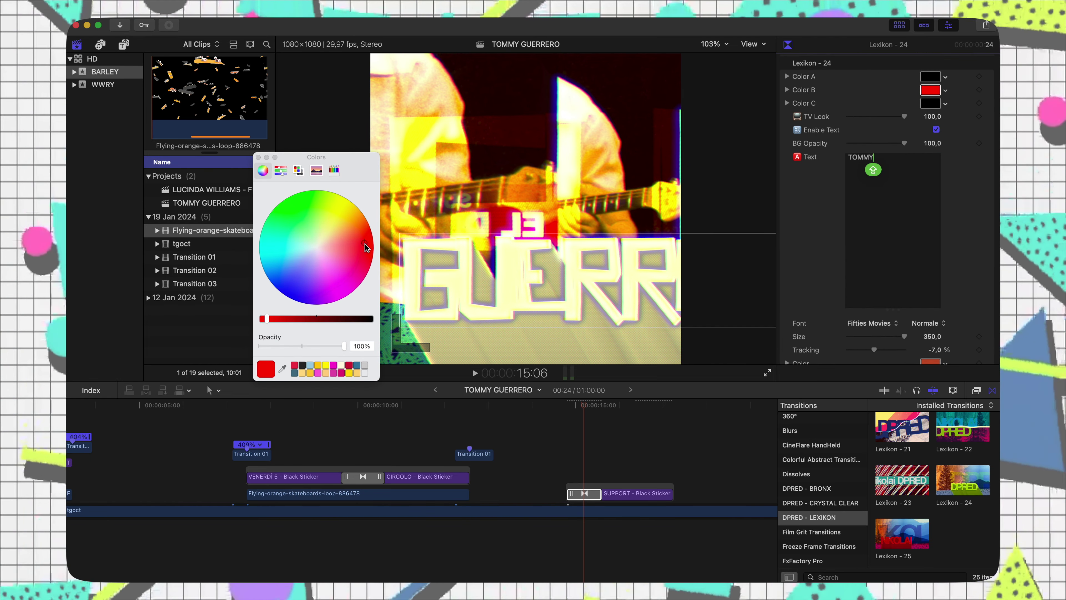
click(294, 319)
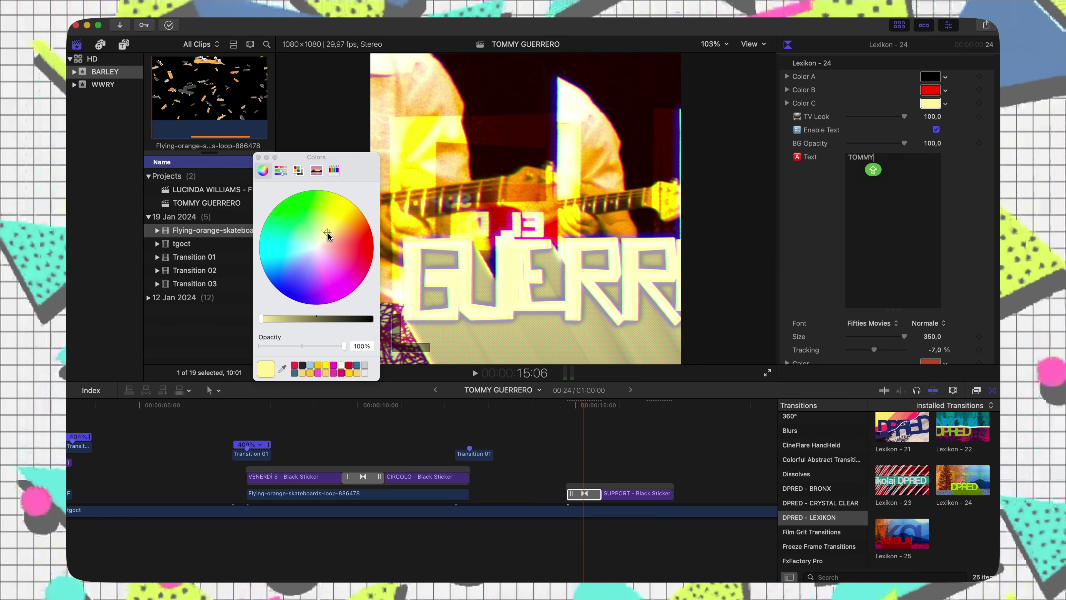
click(550, 455)
Add a closing glitch transition to the SUPPORT title, review it, and park the playhead at 20:21.
click(671, 493)
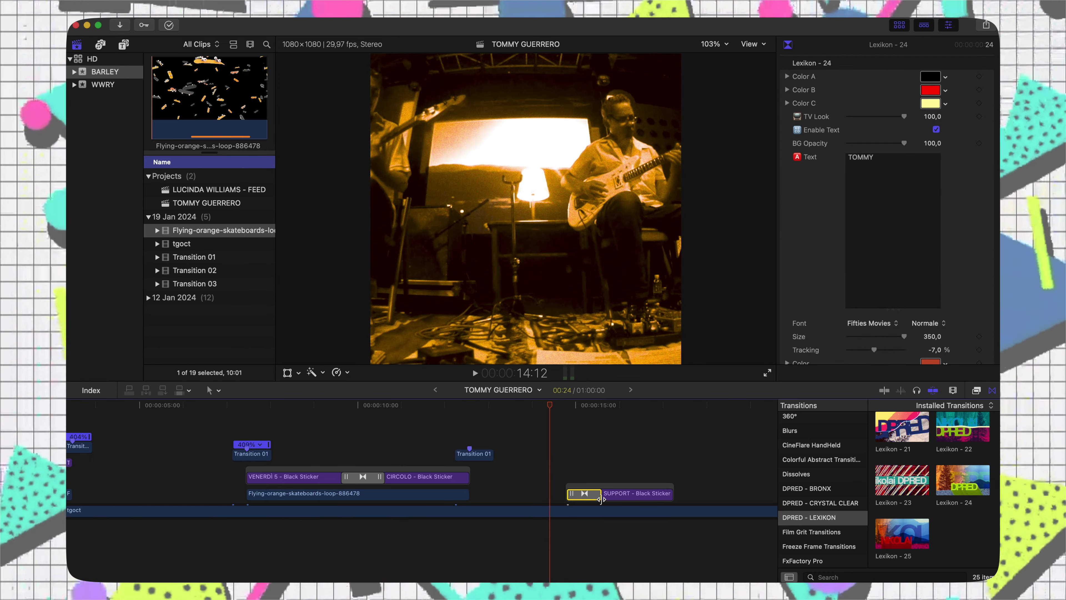
key(cmd+t)
key(space)
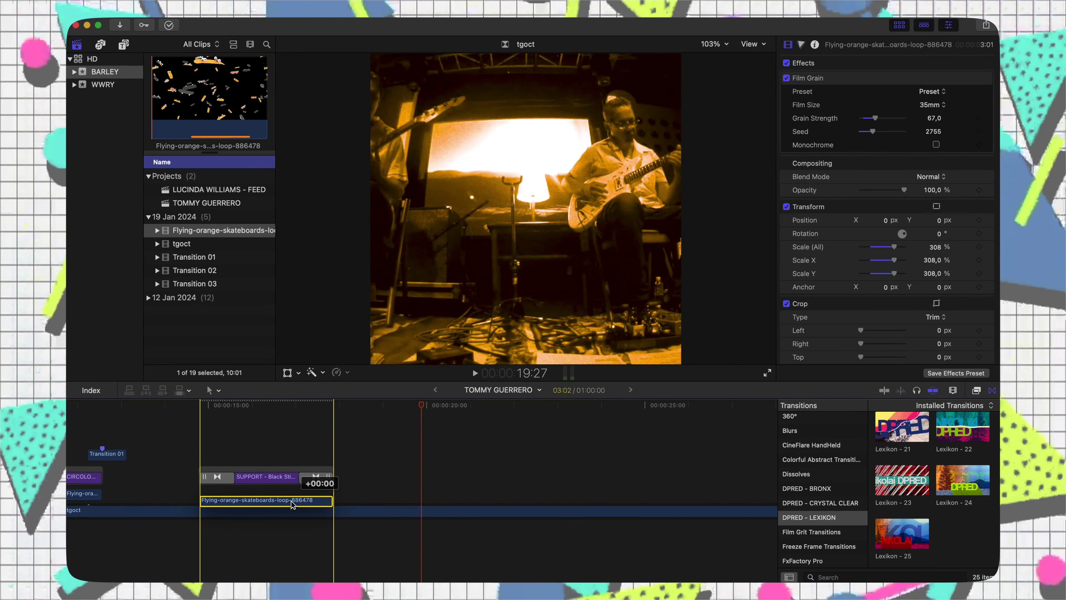
click(270, 451)
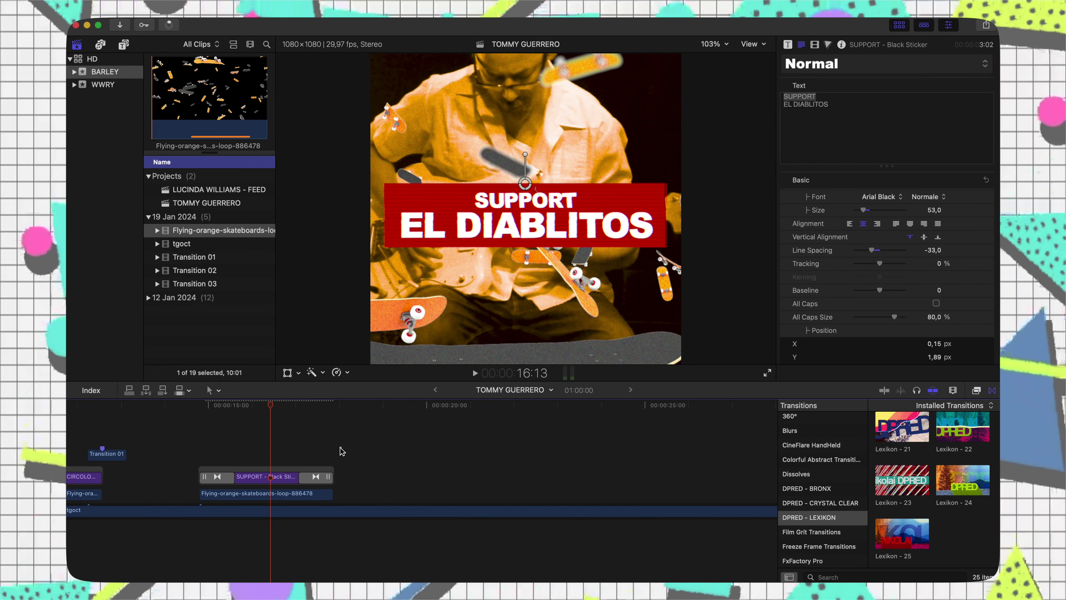
click(447, 458)
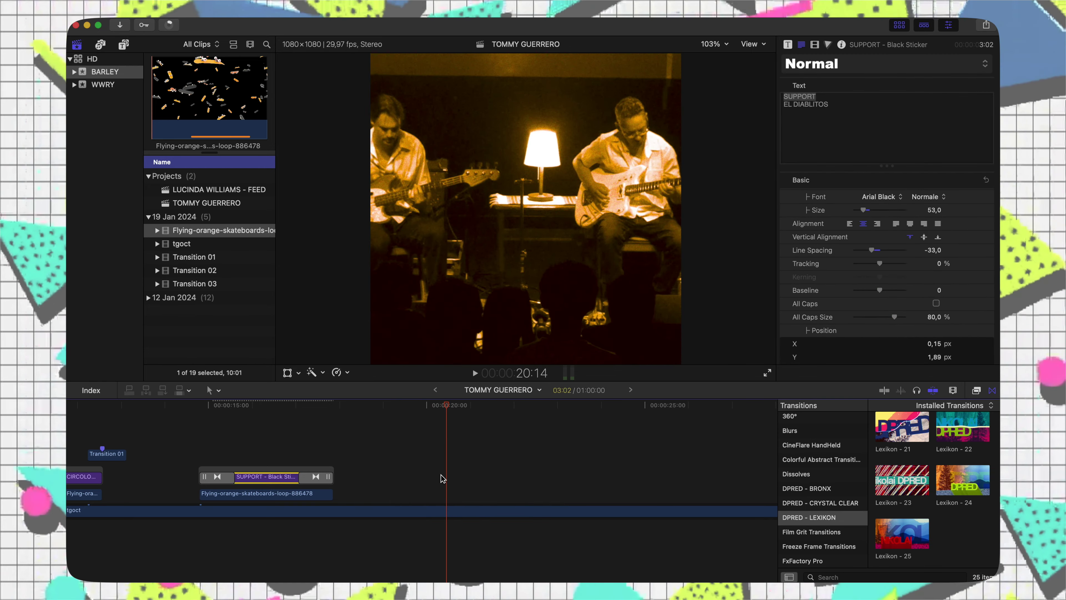
click(433, 479)
click(456, 473)
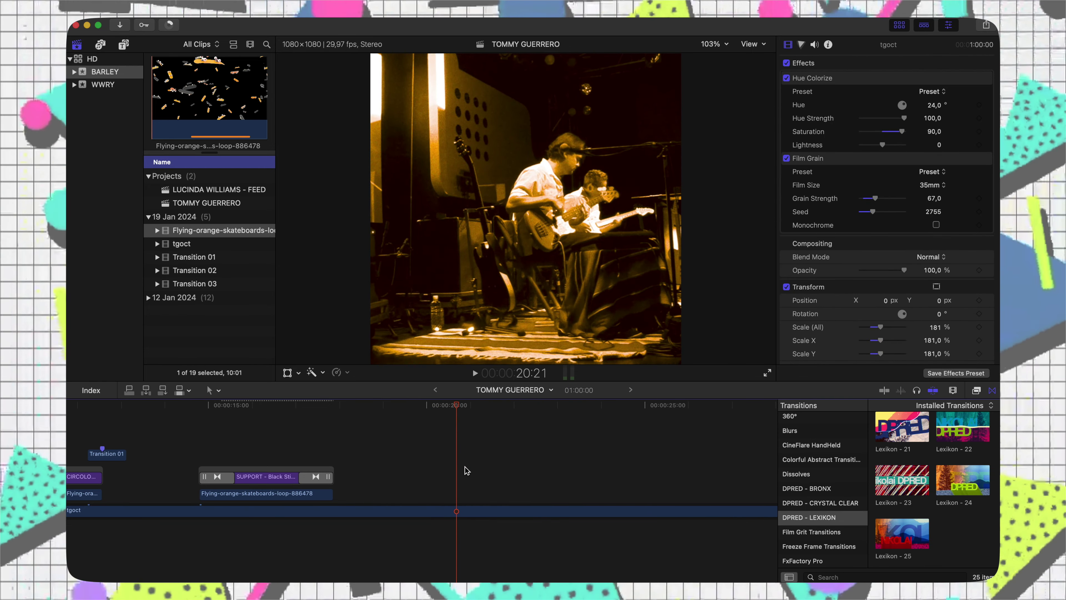
Paste another SUPPORT sticker copy with Lexikon-23 transitions at both its start and end.
key(super+v)
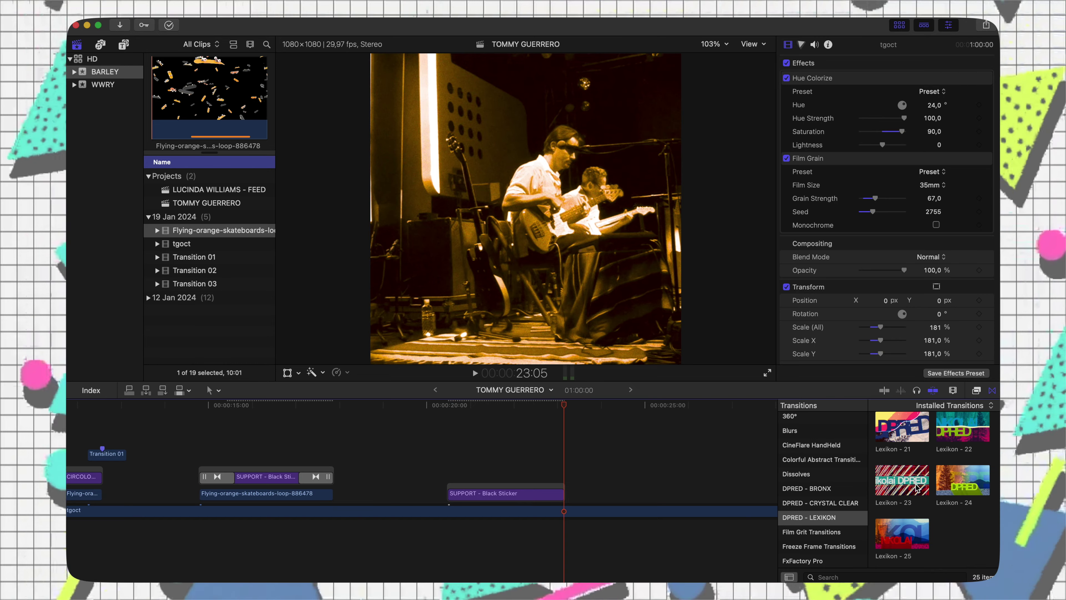
drag(534, 493, 535, 494)
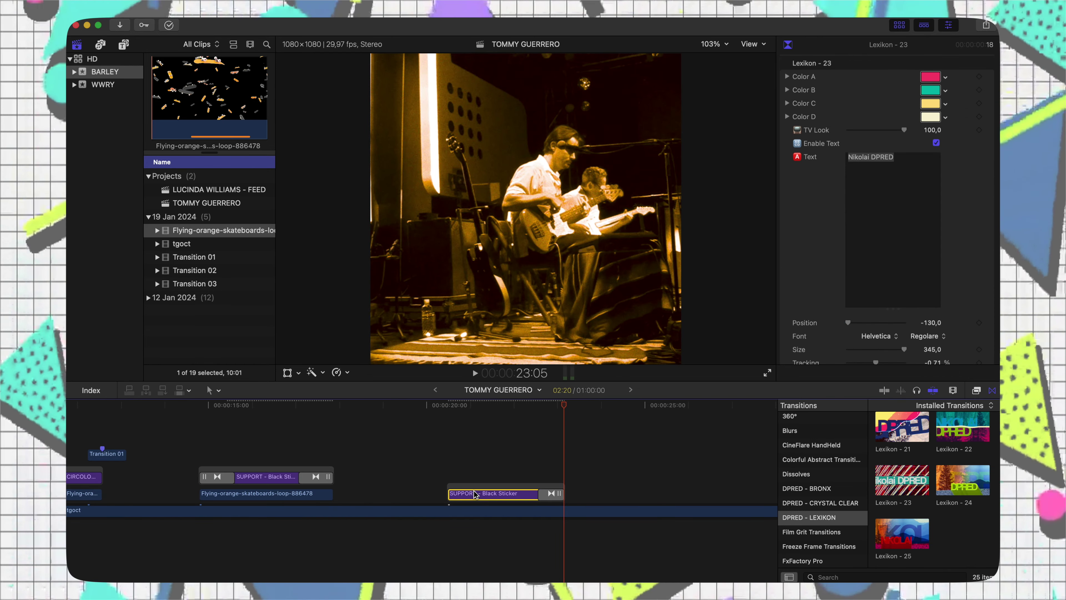
click(476, 494)
key(super+t)
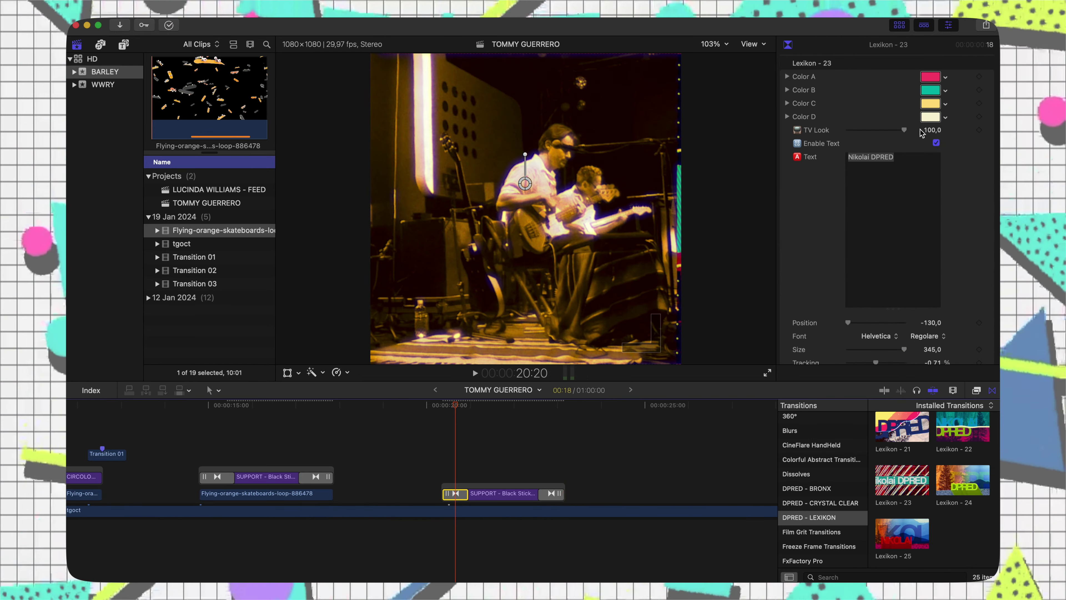
Caption the transition TOMMY GUERRERO in the Fifties Movies font.
click(890, 158)
text(TOMMY GUERRERO)
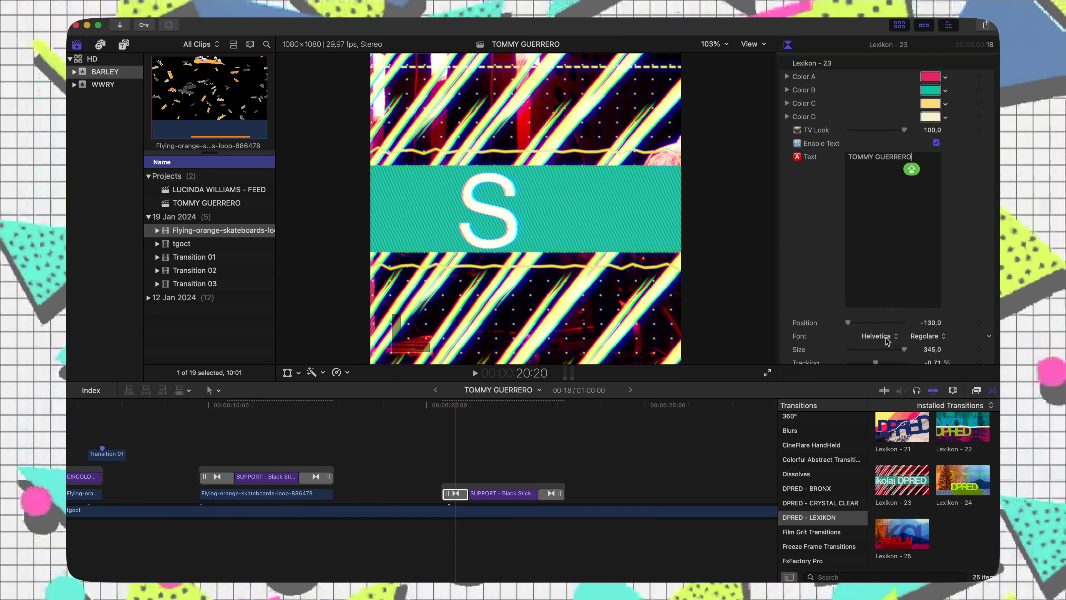
click(885, 338)
scroll(885, 337, up, 5)
scroll(885, 338, up, 5)
scroll(885, 337, down, 2)
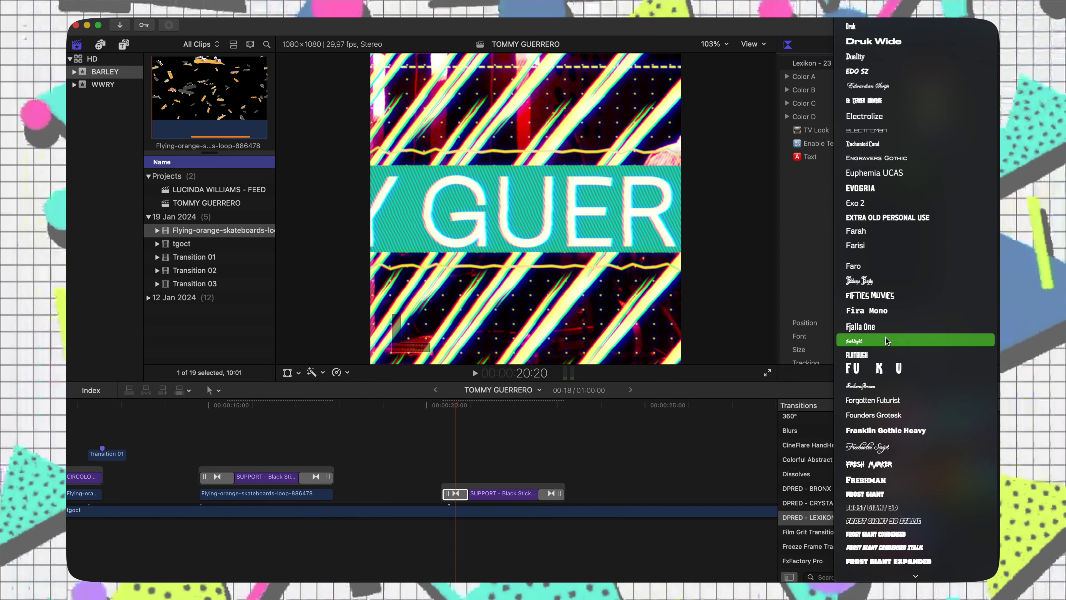
click(885, 337)
Set the transition colours to yellow and dark red using the Color A and B wells.
click(930, 90)
click(349, 373)
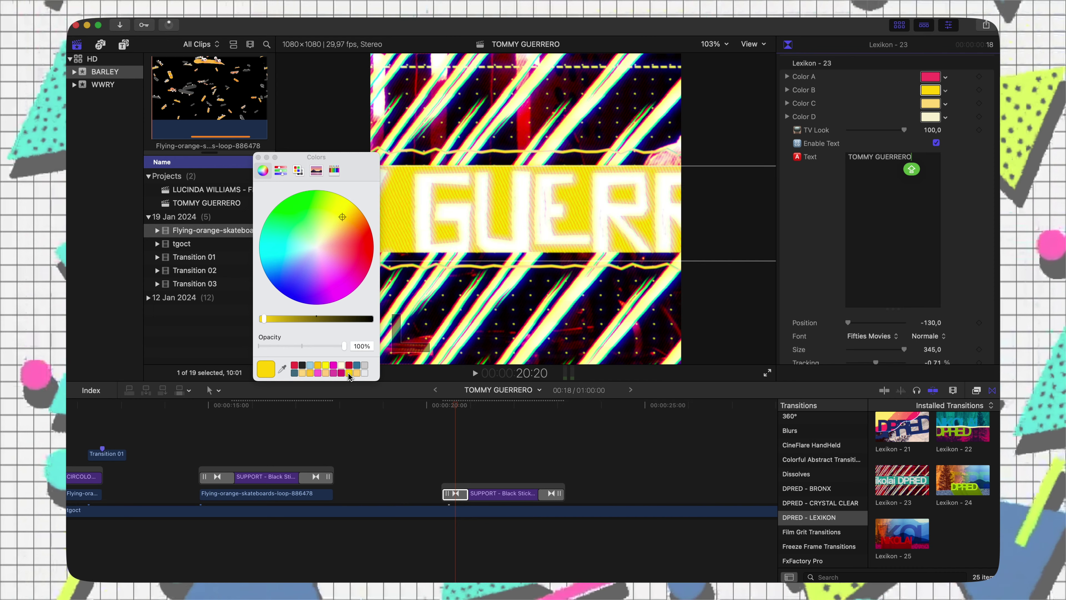
click(349, 364)
drag(264, 318, 301, 318)
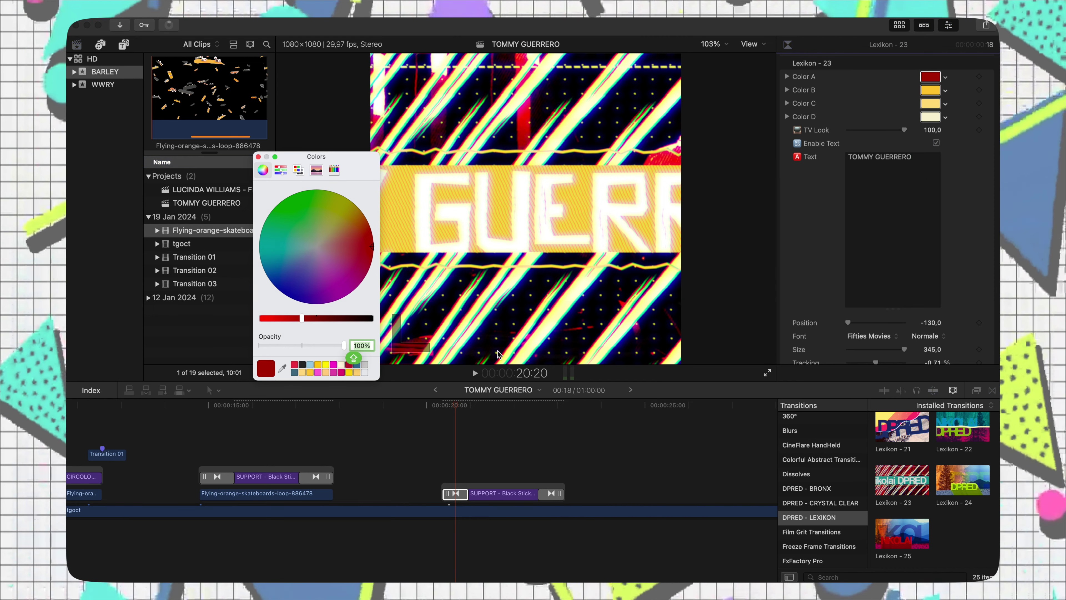
click(929, 80)
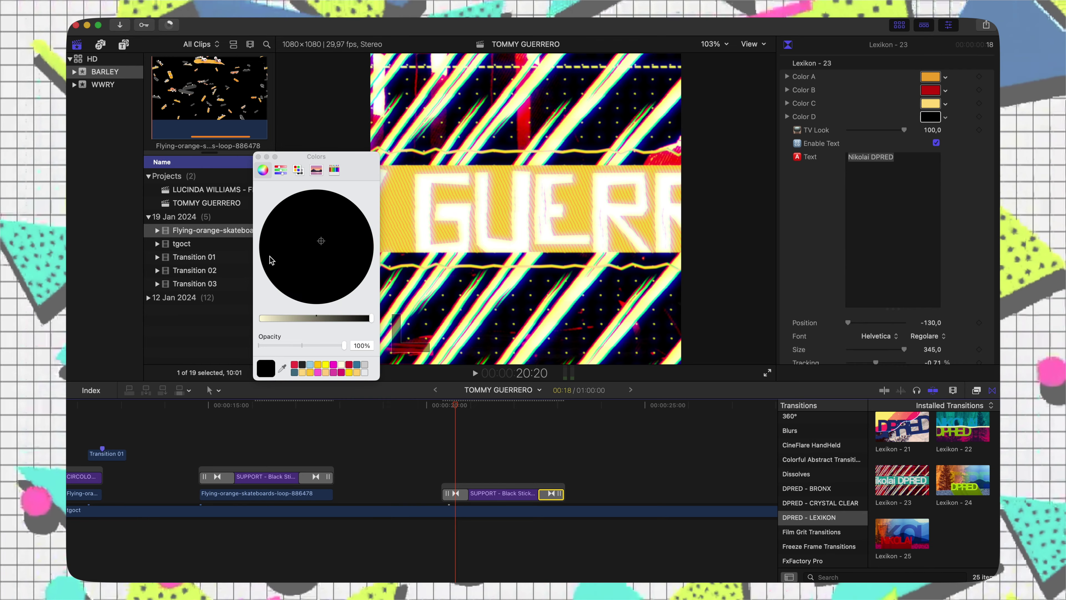
Move the skateboard overlay under the copied sticker and retype it as PREVENDITE DISPONIBILI / INGRESSO CON TESSERA ARCI.
click(265, 493)
drag(305, 494, 548, 504)
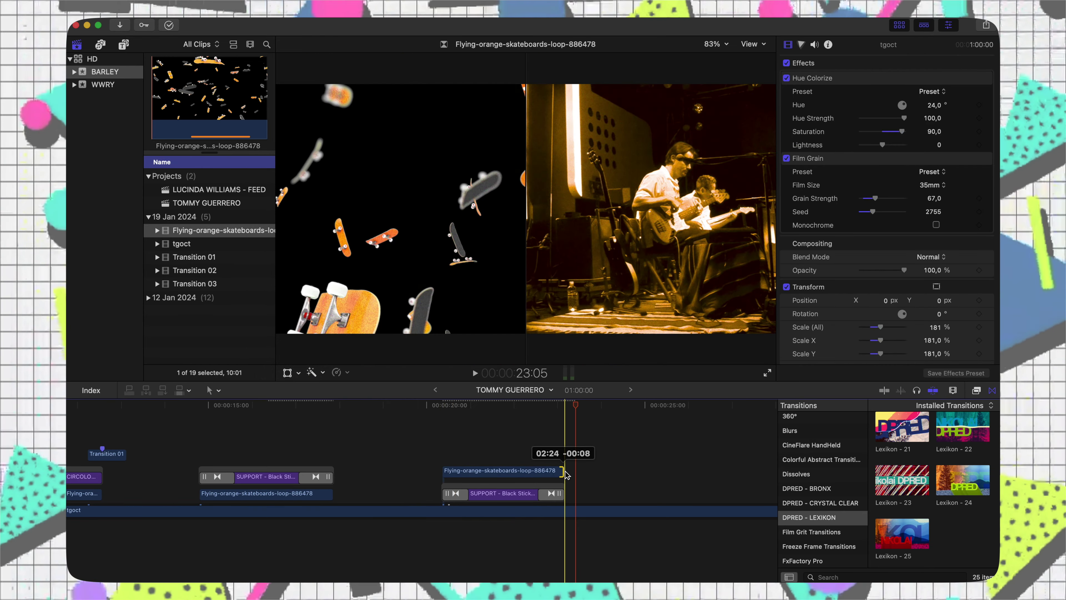
click(508, 476)
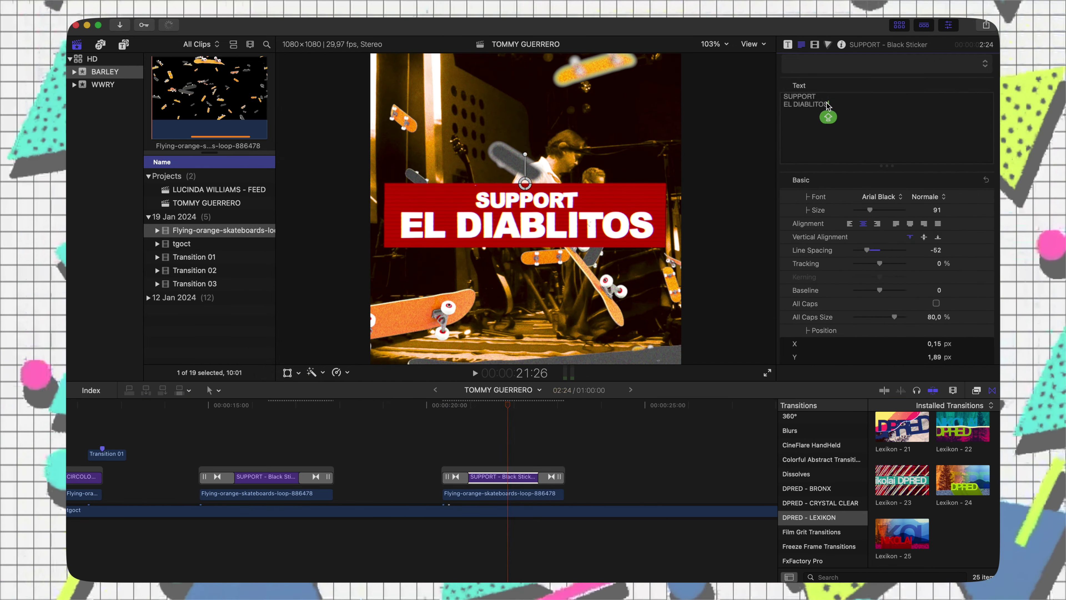
text(PREVENDITE DISPONIBILLI)
text(ORA)
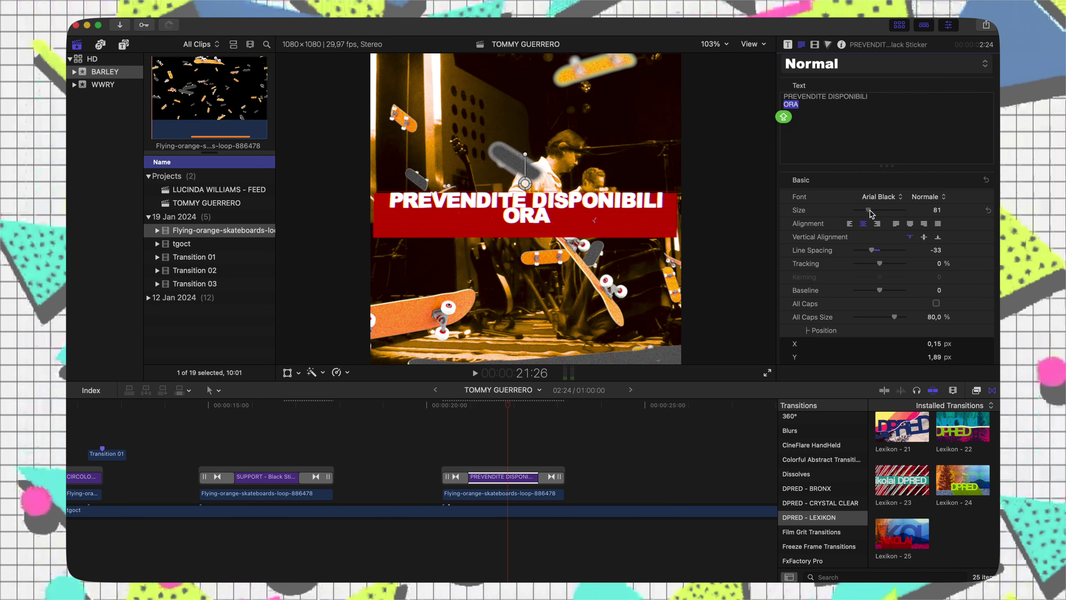
key(Return)
text(INGRESSO CON TESSERA ARCI)
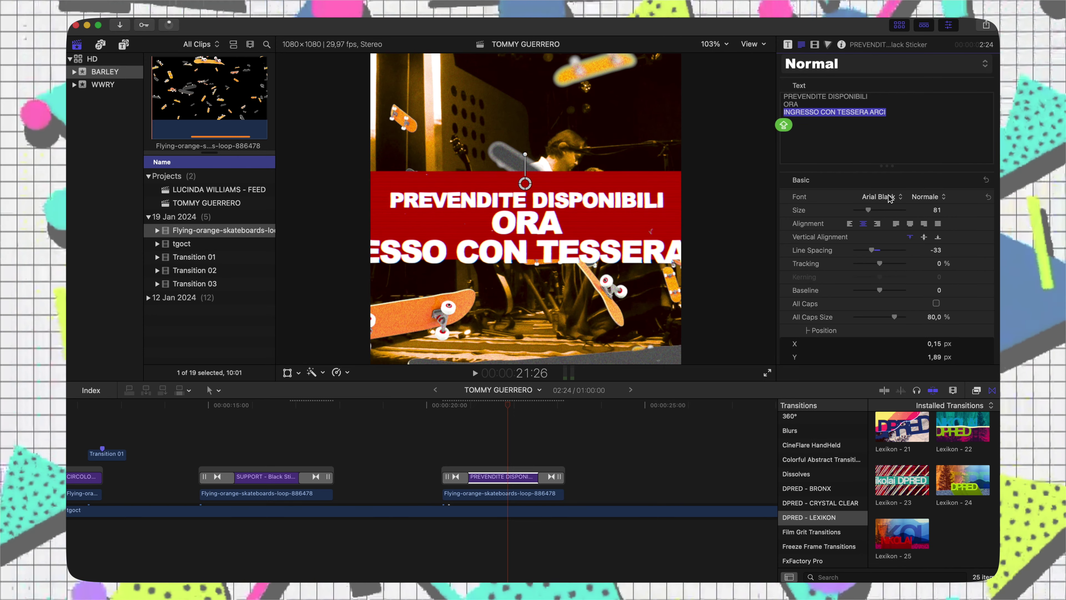
drag(860, 213, 862, 214)
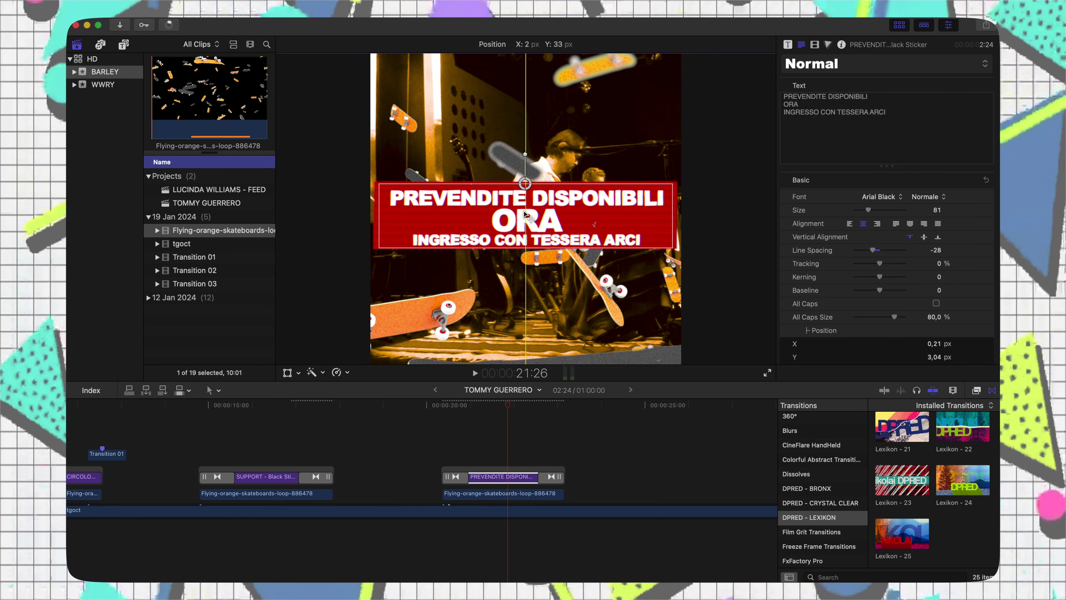
Set the PREVENDITE sticker's overall Transform scale to 120%.
click(815, 44)
scroll(885, 210, down, 10)
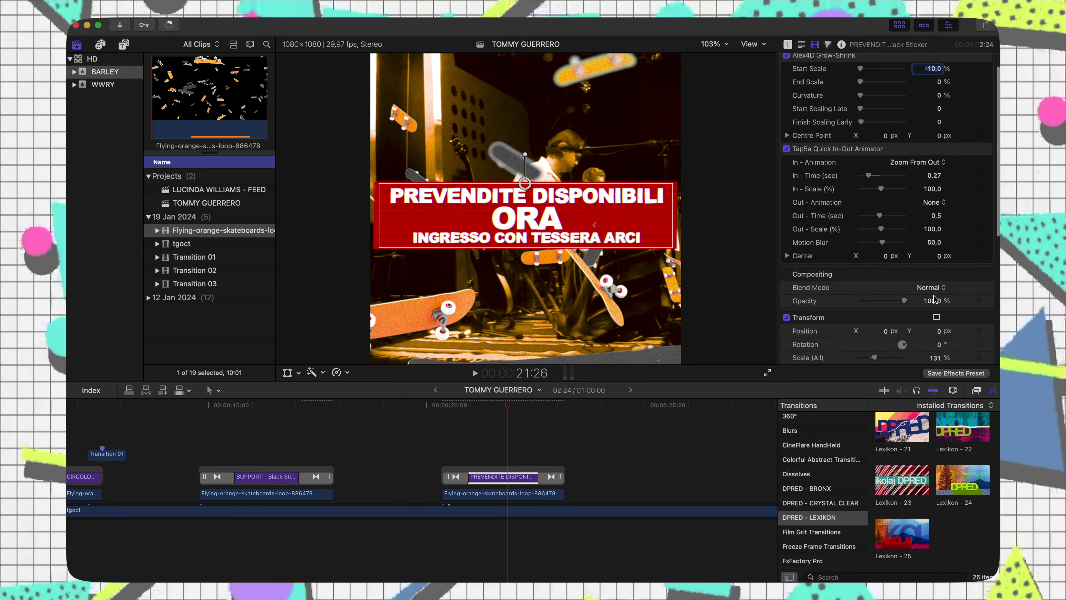
click(928, 284)
text(120)
key(Return)
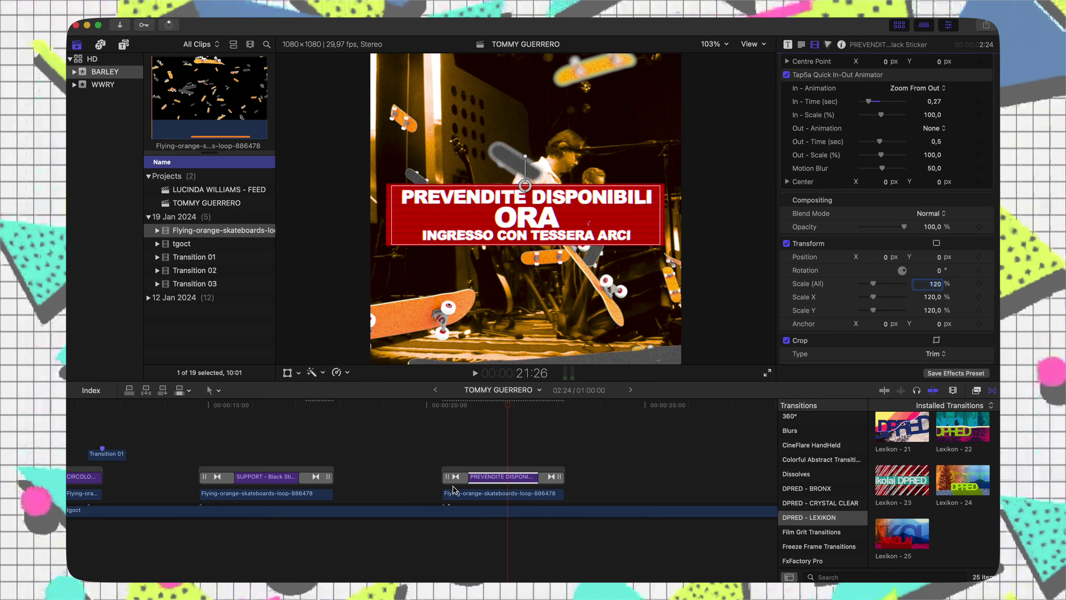
Fit the whole project in the timeline and play the promo from the beginning.
key(shift+z)
key(Home)
key(space)
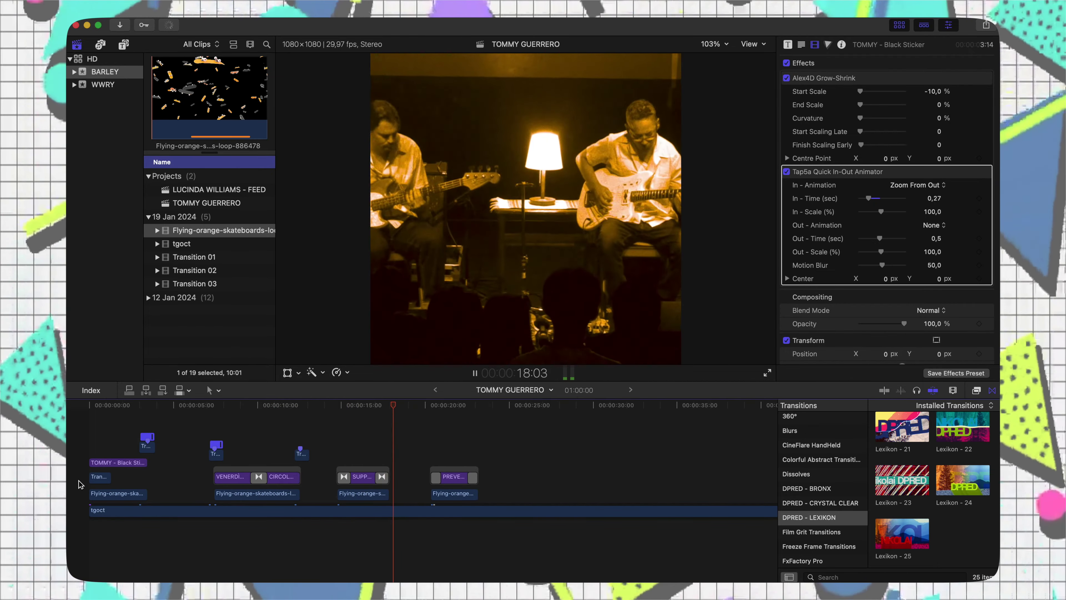
Set the PREVENDITE closing Lexikon - 23 transition text to Fifties Movies and play it back.
click(473, 477)
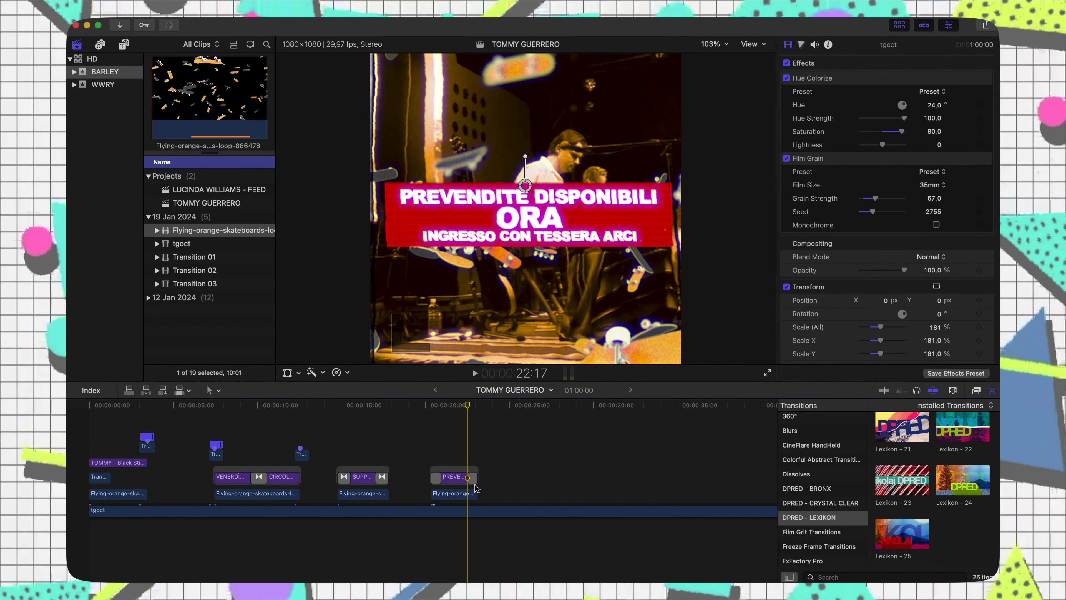
scroll(910, 169, down, 3)
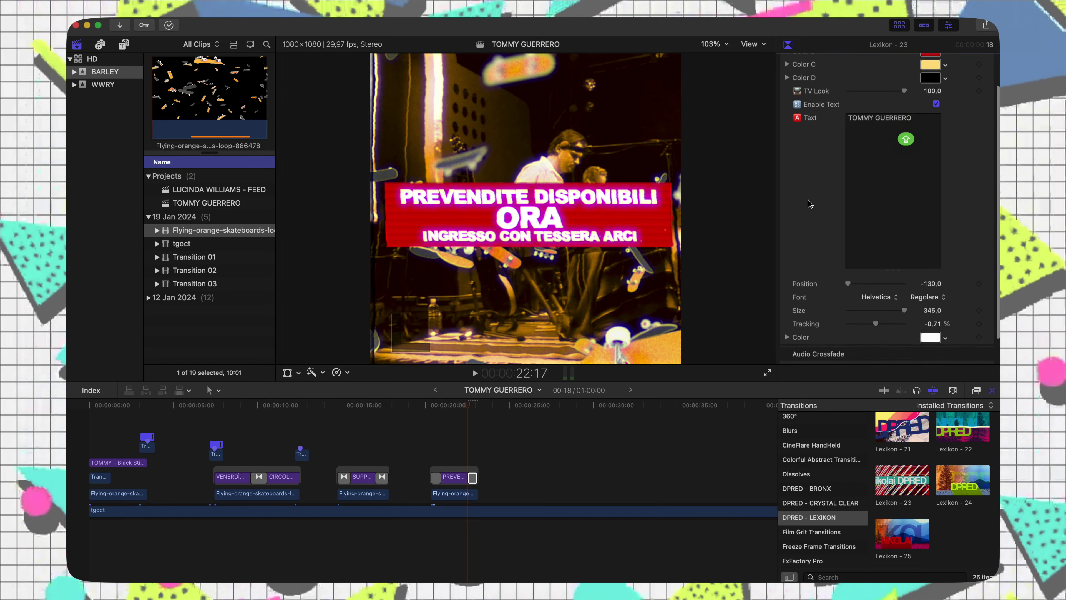
click(876, 267)
scroll(885, 274, up, 10)
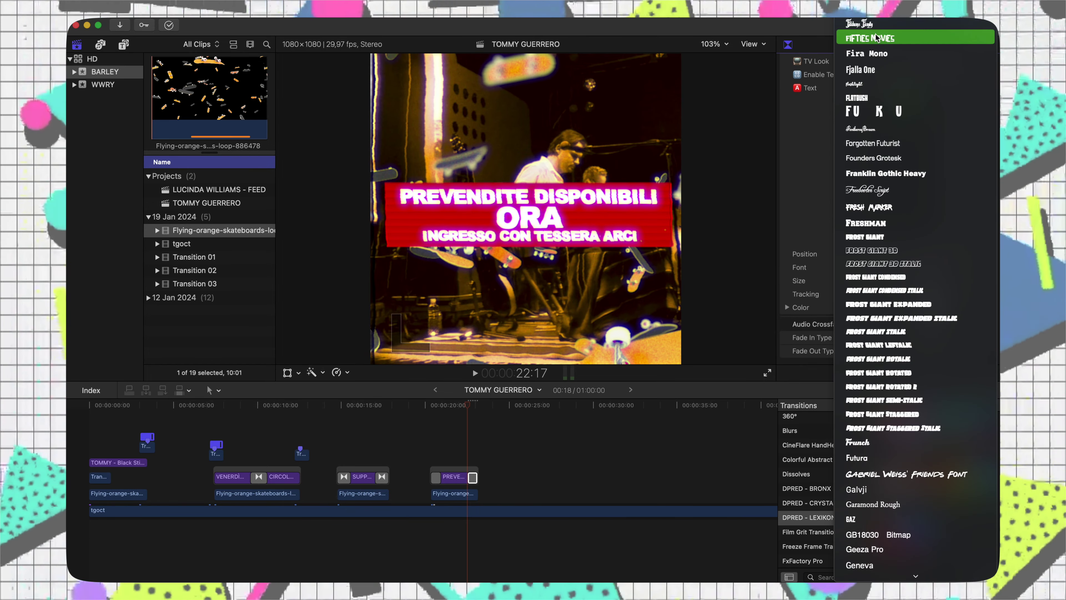
click(652, 290)
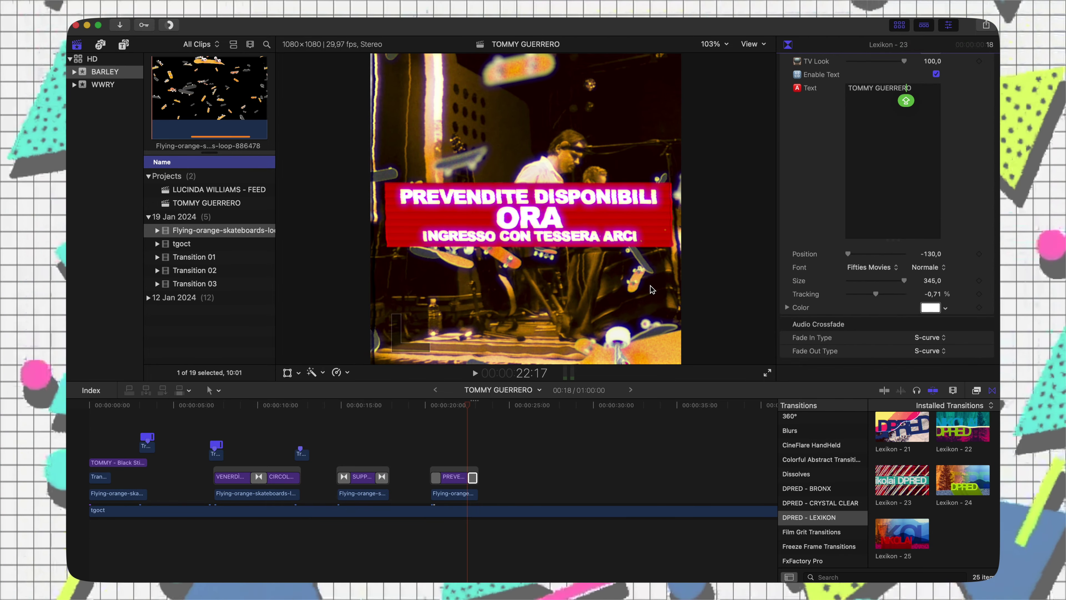
key(space)
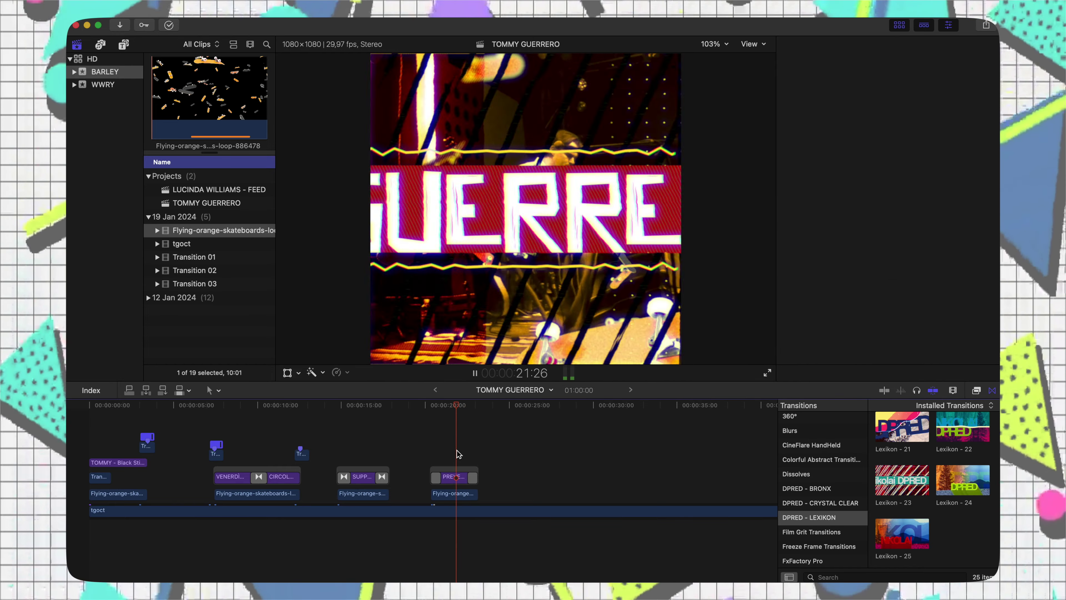
Zoom the timeline, adjust the PREVENDITE sticker's end, and play from about 20 seconds.
key(super+equal)
click(475, 476)
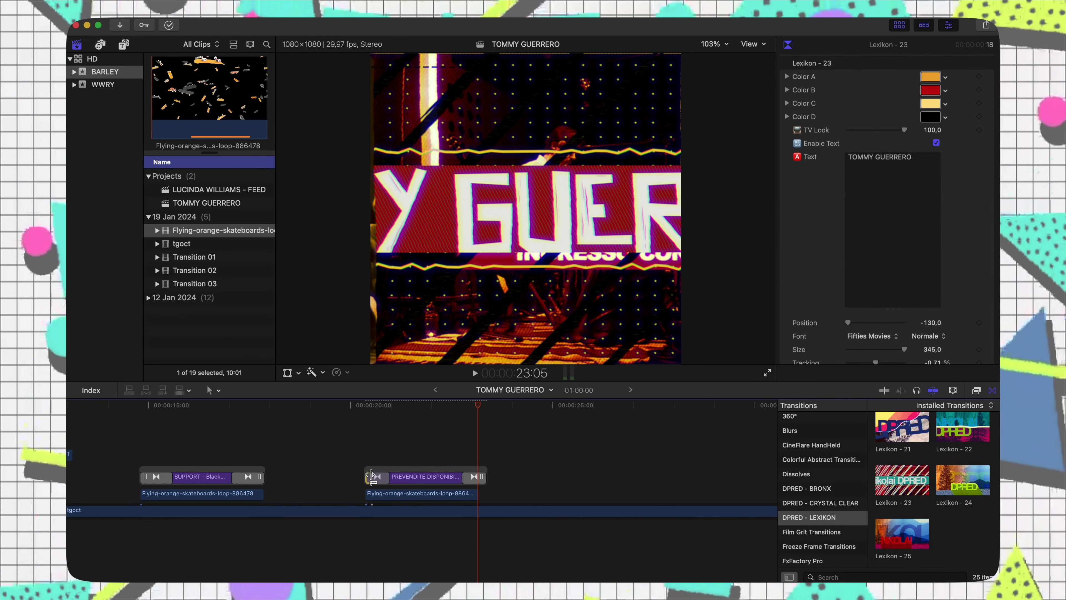
click(264, 476)
click(347, 465)
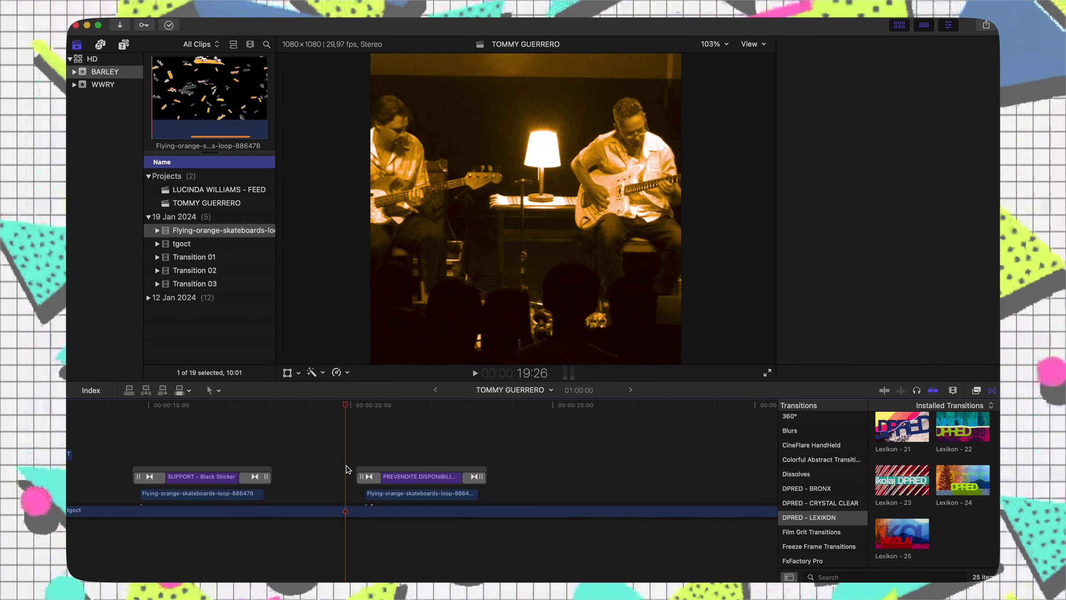
key(space)
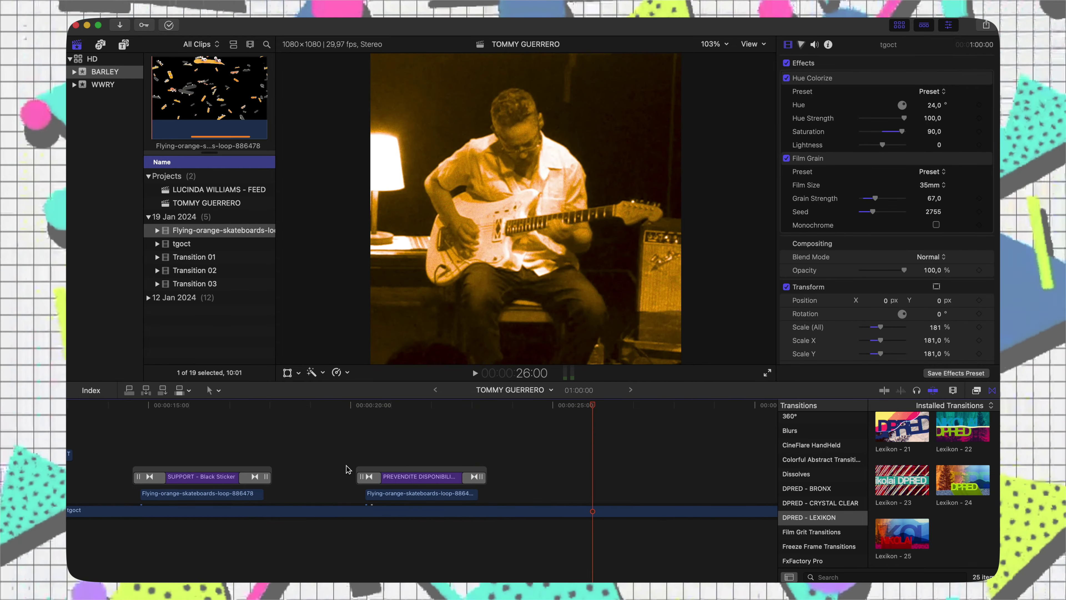
click(123, 44)
Connect the Barley Arts logo image at the playhead and scale it to 31%.
click(77, 44)
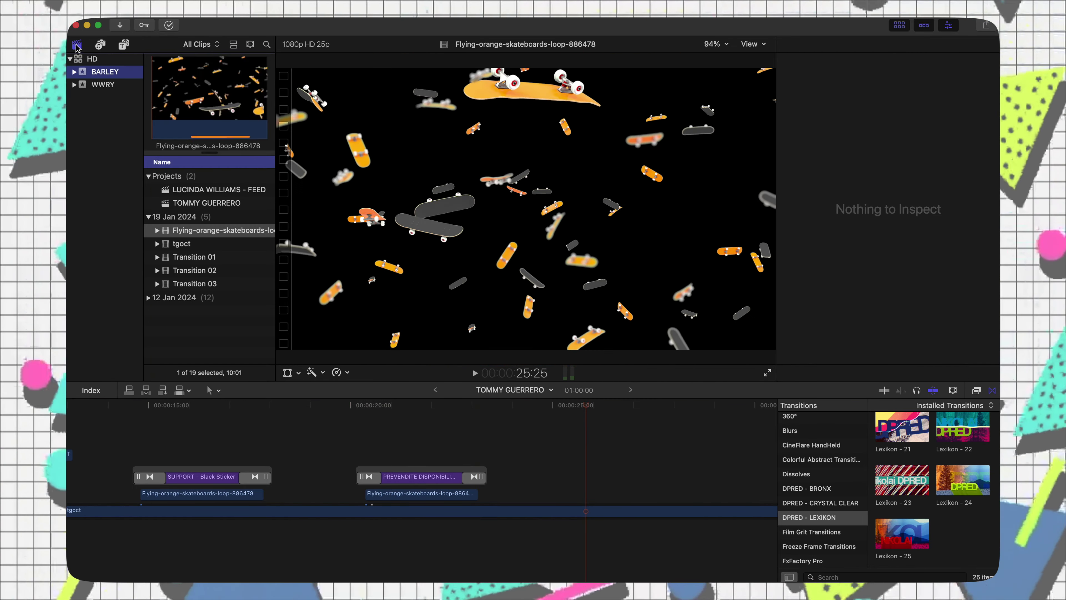
scroll(202, 231, down, 5)
click(198, 264)
key(q)
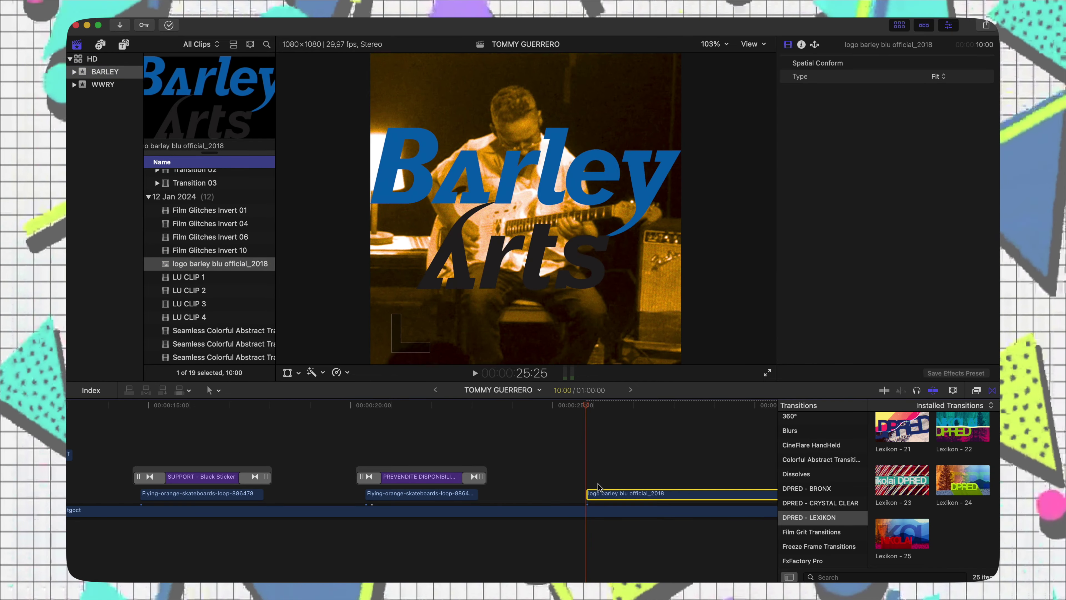
drag(877, 146, 866, 152)
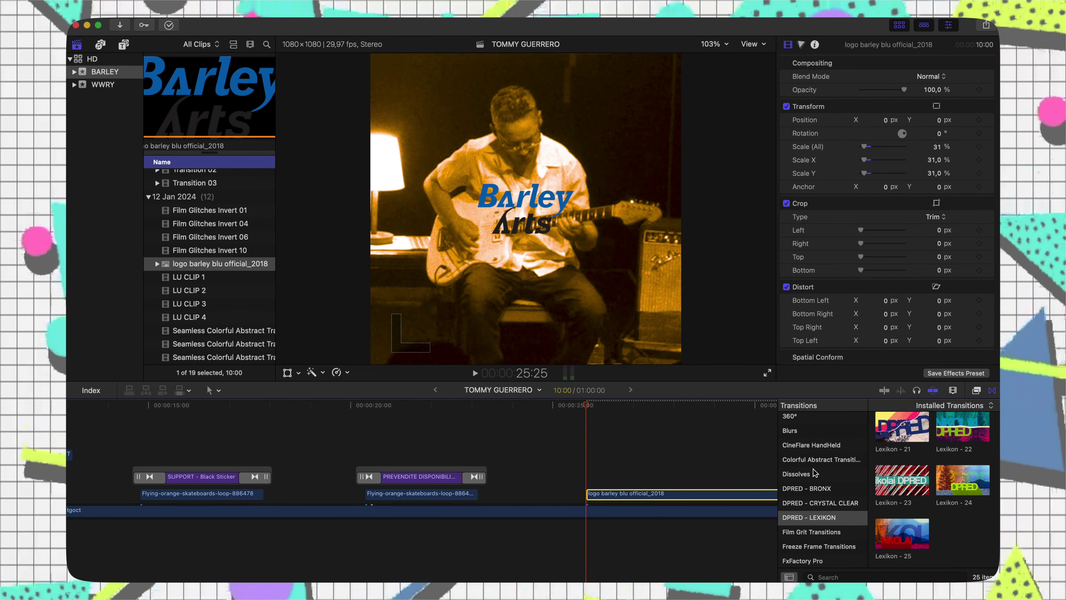
Apply Colorize to the logo and make its black remap colour cream.
click(977, 390)
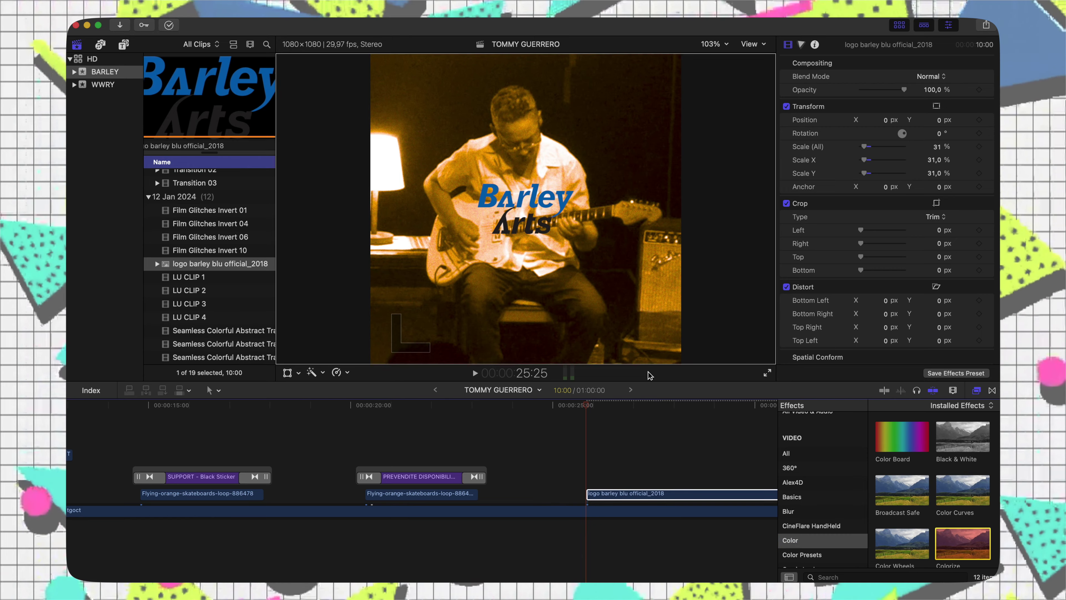
double_click(963, 543)
click(930, 91)
click(327, 238)
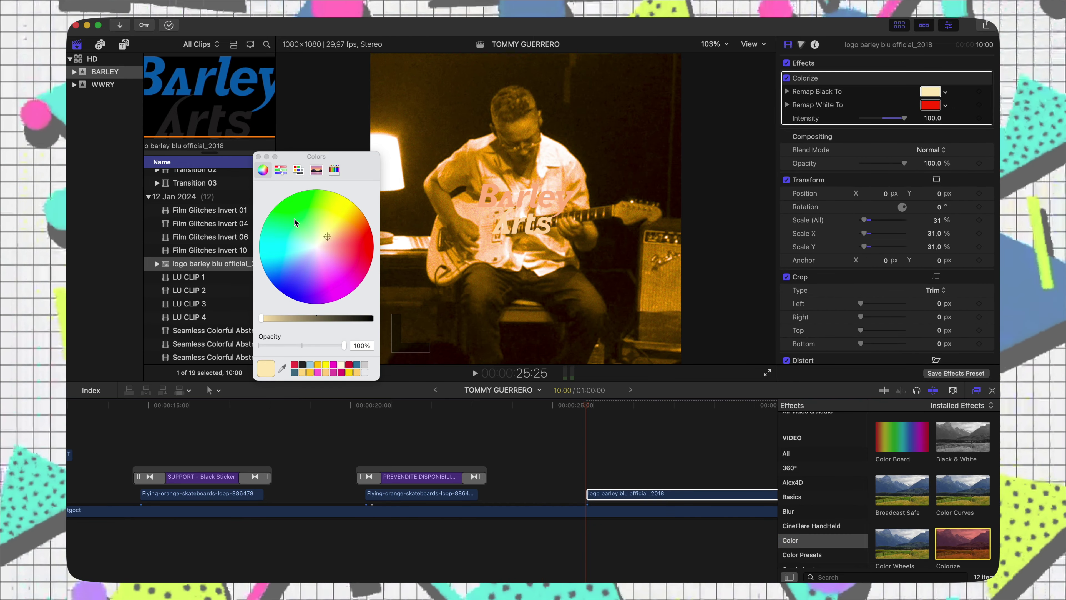
click(334, 170)
click(280, 170)
Set the Colorize white remap colour to FFECBE and play back the logo ending.
click(930, 105)
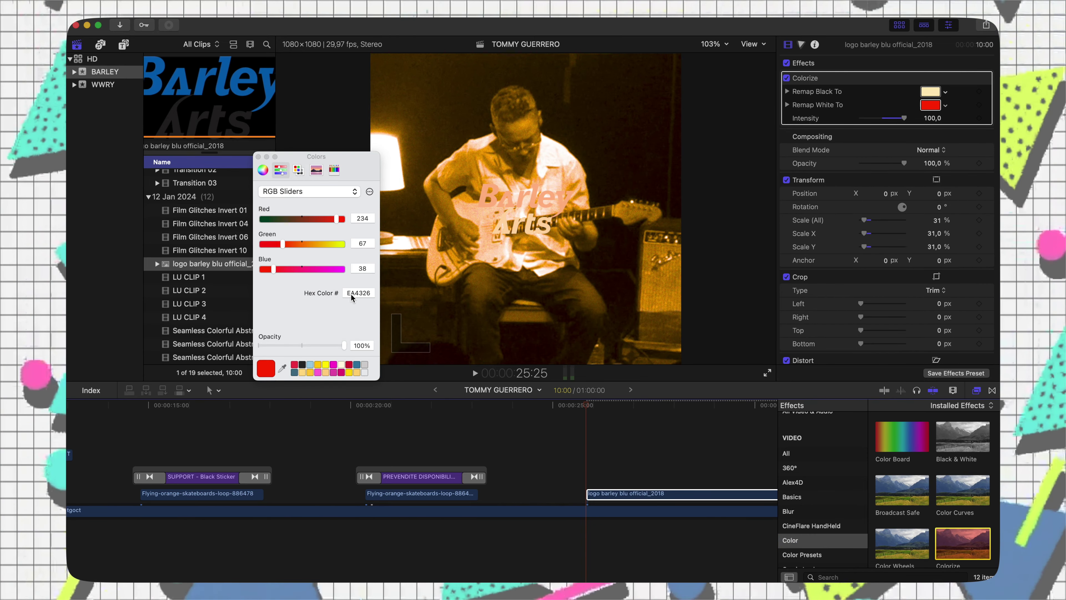
click(358, 292)
text(FFECBE)
key(Return)
click(258, 160)
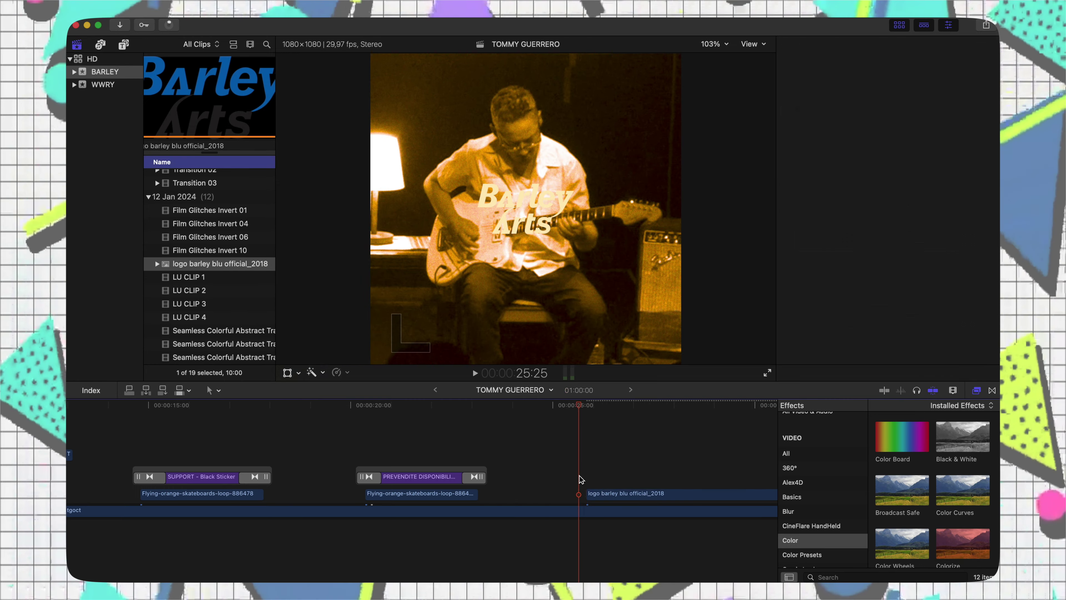
key(space)
End the logo and project at 27:28 and search the effects for DROP.
key(super+z)
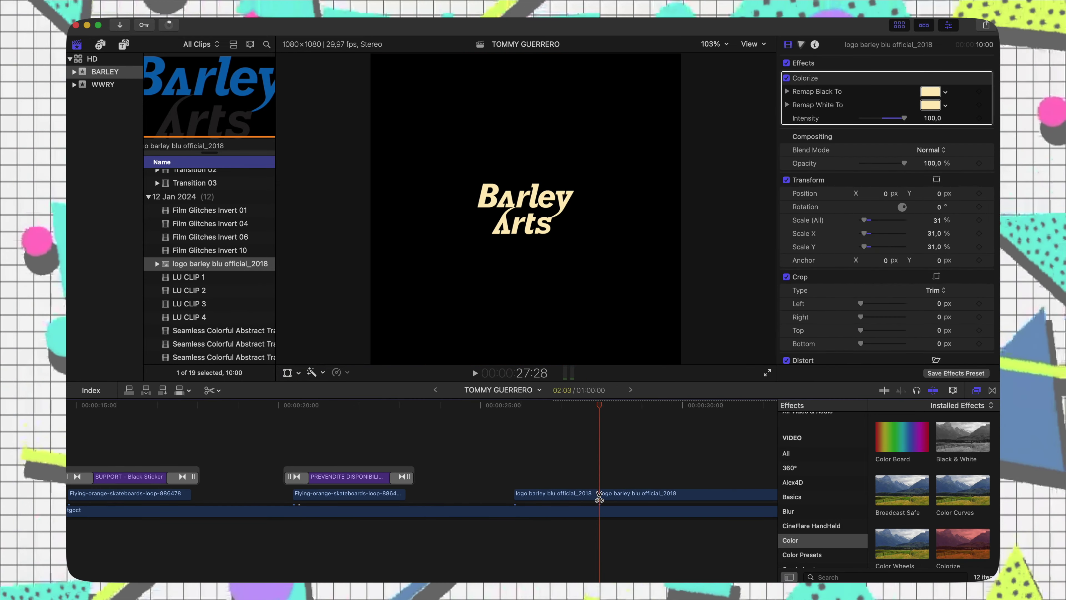
click(949, 577)
text(DROP)
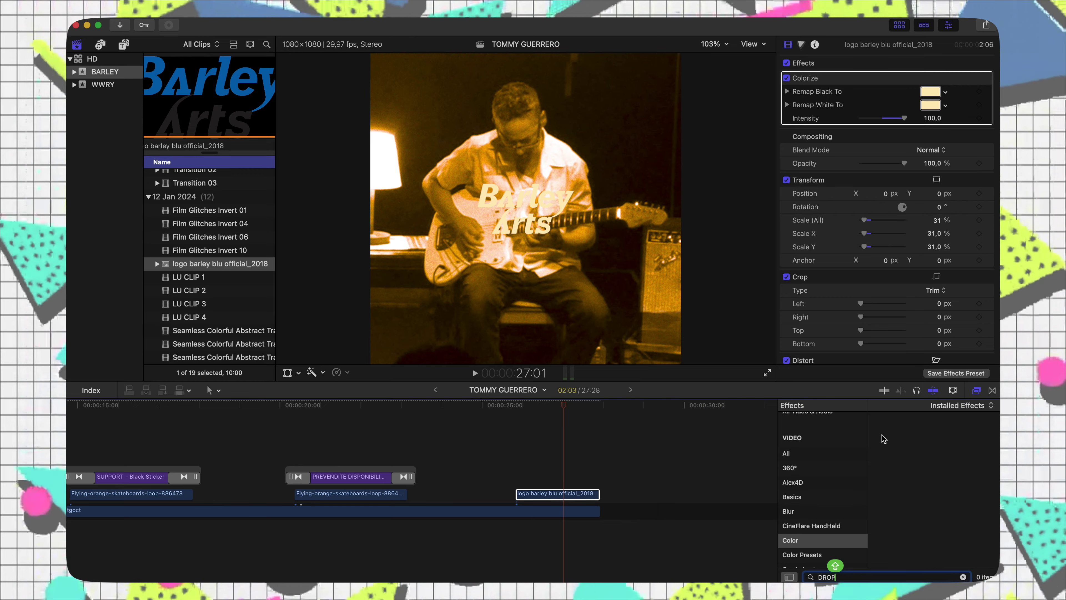
Give the logo a 69.26%-opacity, zero-blur Drop Shadow and end the project with a Transition clip.
drag(962, 437, 558, 493)
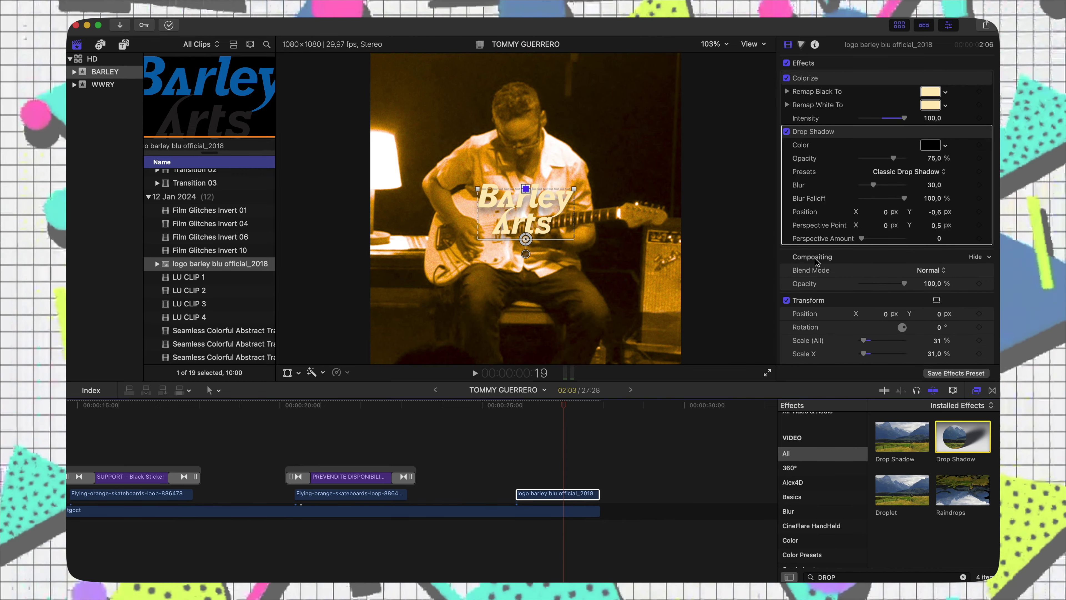
drag(930, 162, 940, 160)
drag(873, 185, 868, 185)
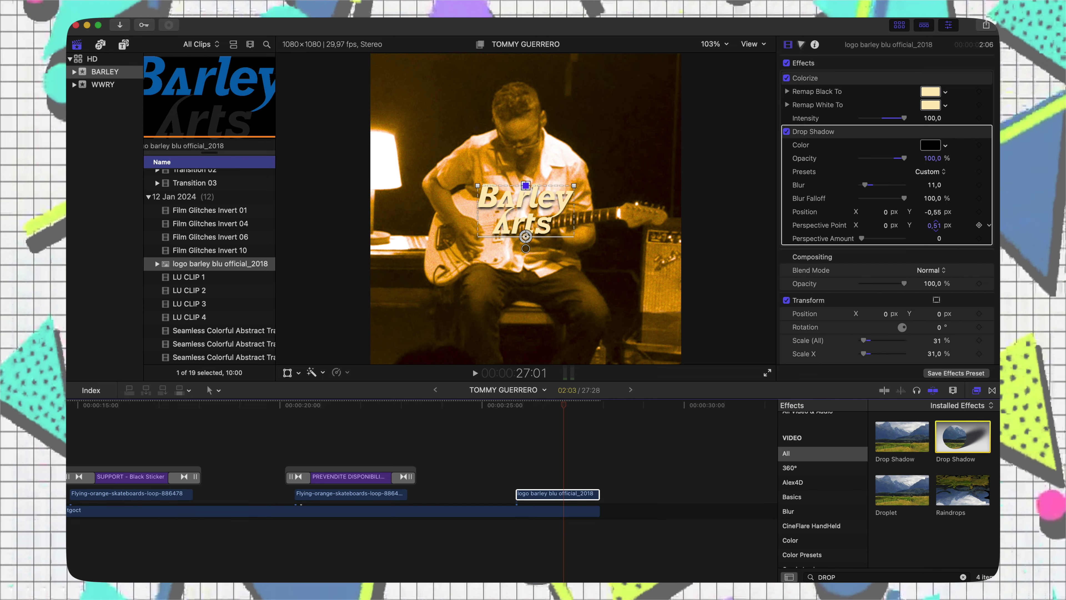
click(547, 529)
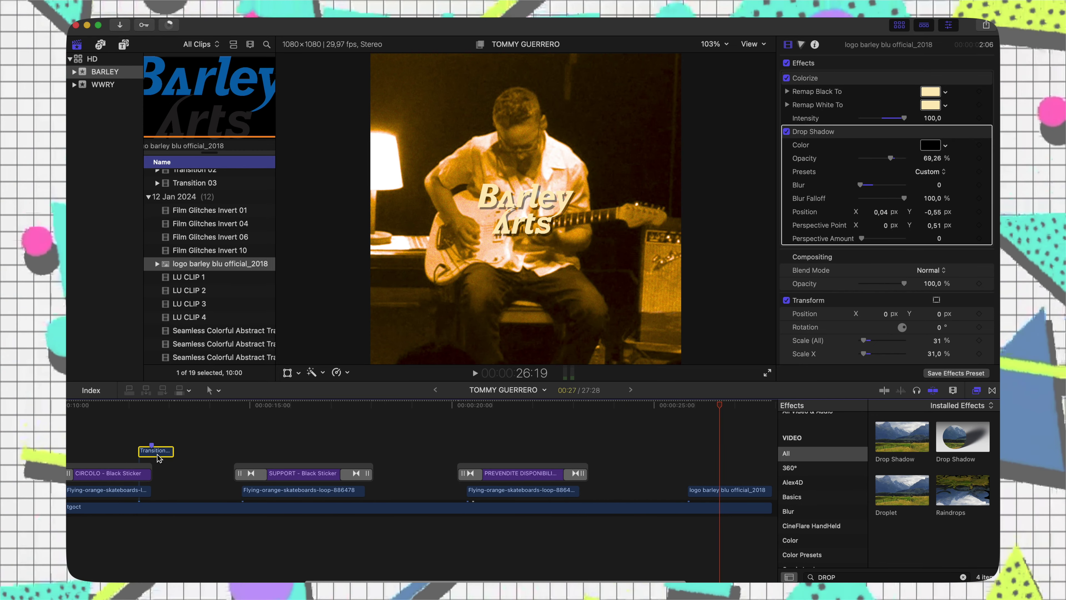
mouse_move(562, 483)
mouse_down()
mouse_move(601, 484)
mouse_move(619, 511)
mouse_up()
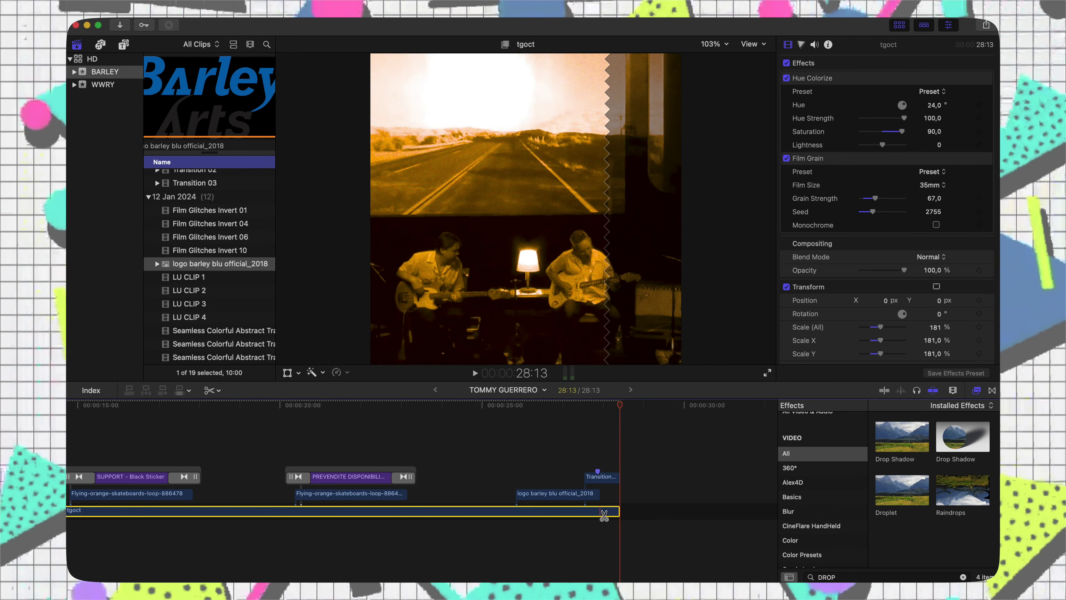
Switch the timeline clip appearance to filmstrips, then to names only.
click(953, 390)
click(929, 439)
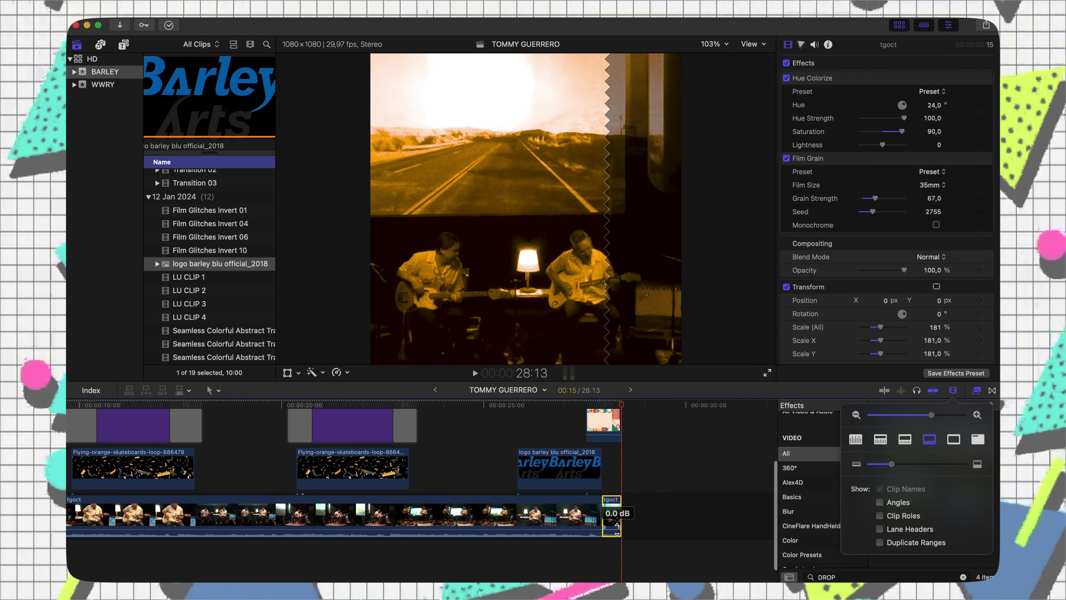
click(953, 390)
click(953, 390)
click(979, 439)
Apply Alex4D Grow-Shrink to the logo clip at 27:04, growing from -10% to 0%.
click(570, 433)
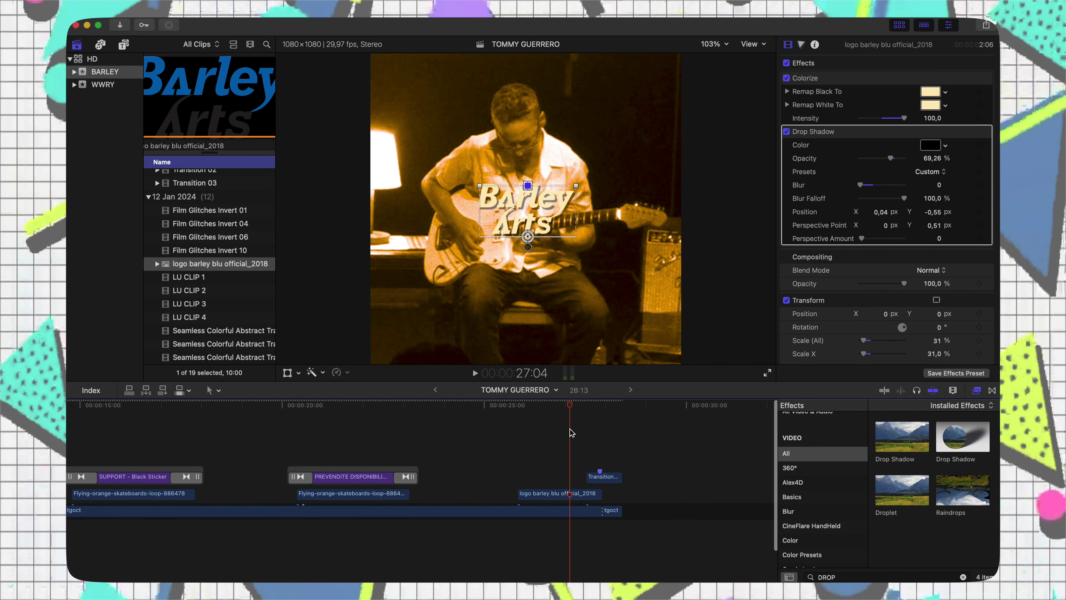
click(793, 482)
drag(902, 437, 570, 498)
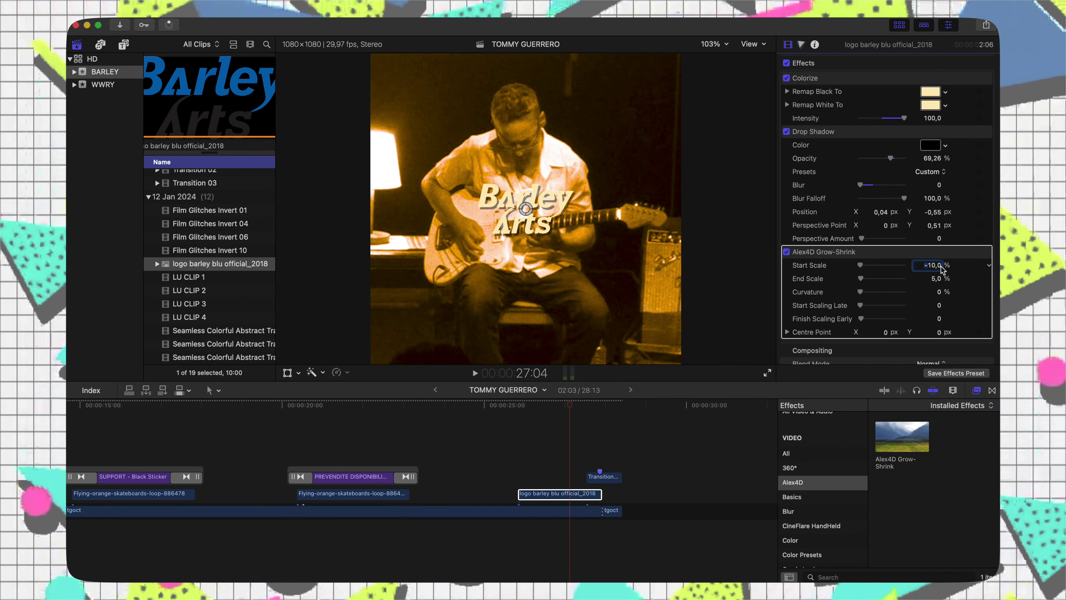
text(0)
key(shift+z)
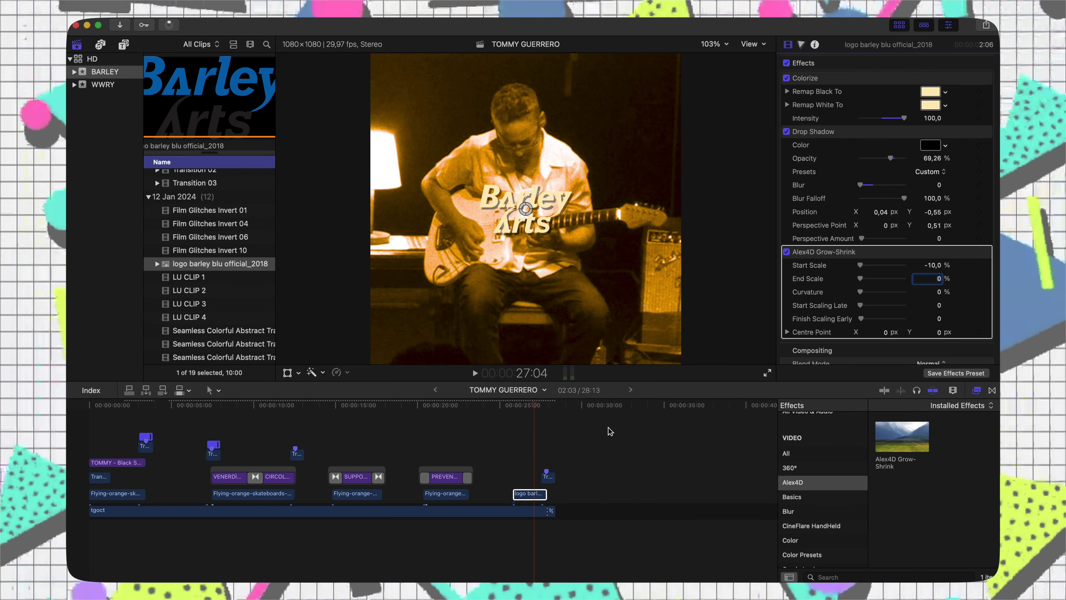
click(549, 510)
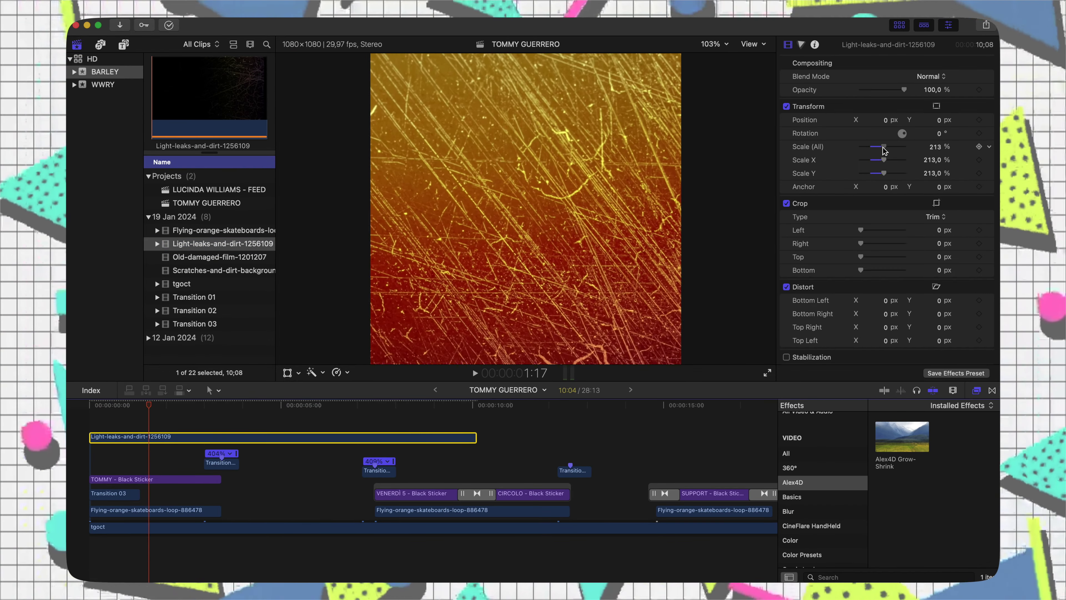
Scale the Light-leaks-and-dirt overlay to 190% with Overlay blend at 40% opacity.
drag(884, 147, 881, 147)
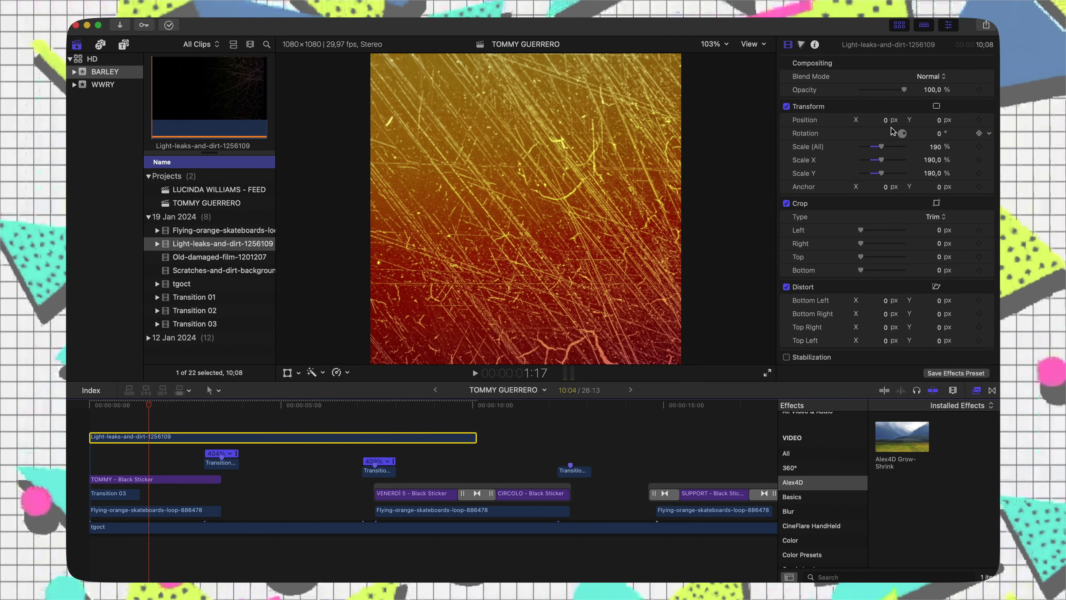
click(930, 76)
click(938, 232)
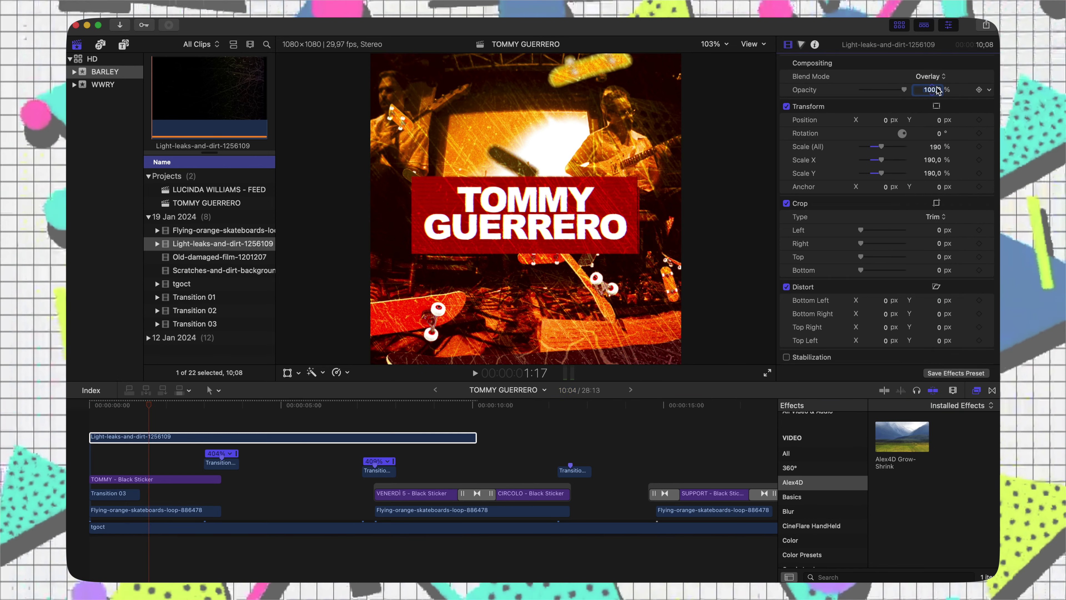
text(40)
click(79, 446)
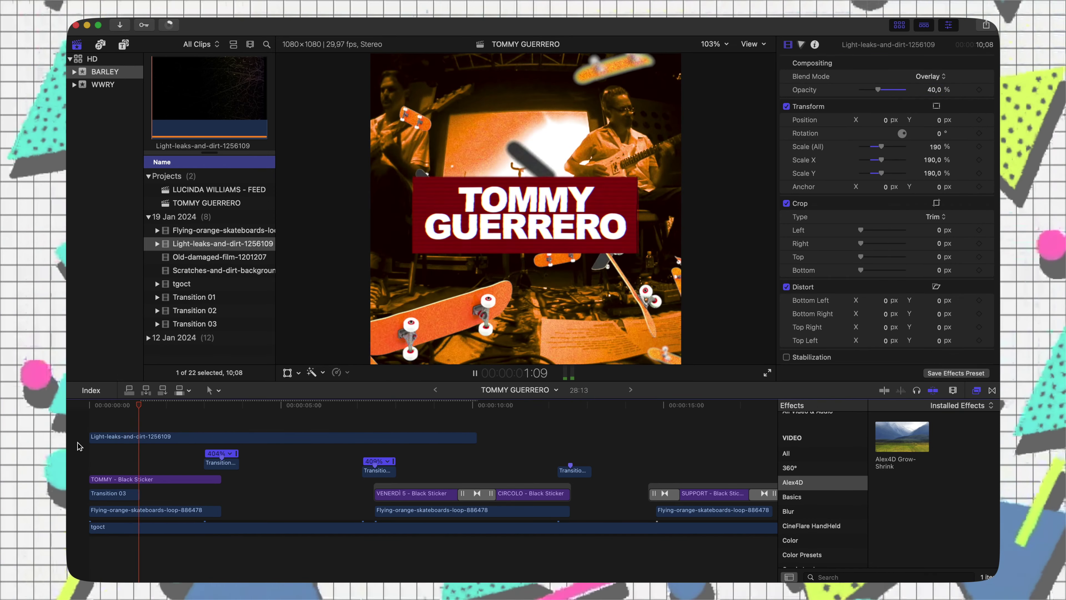
click(479, 416)
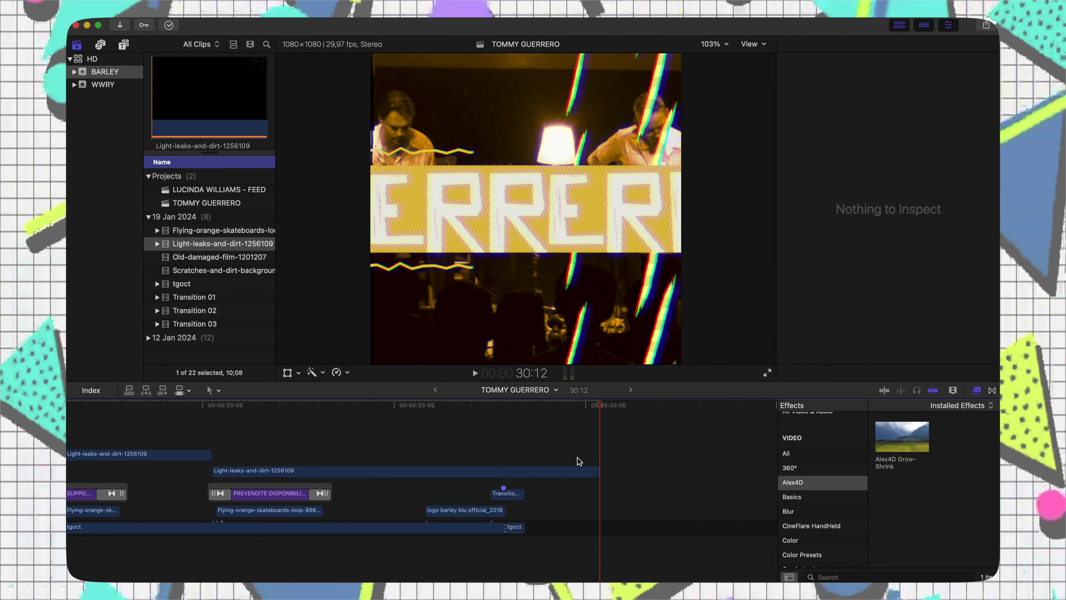